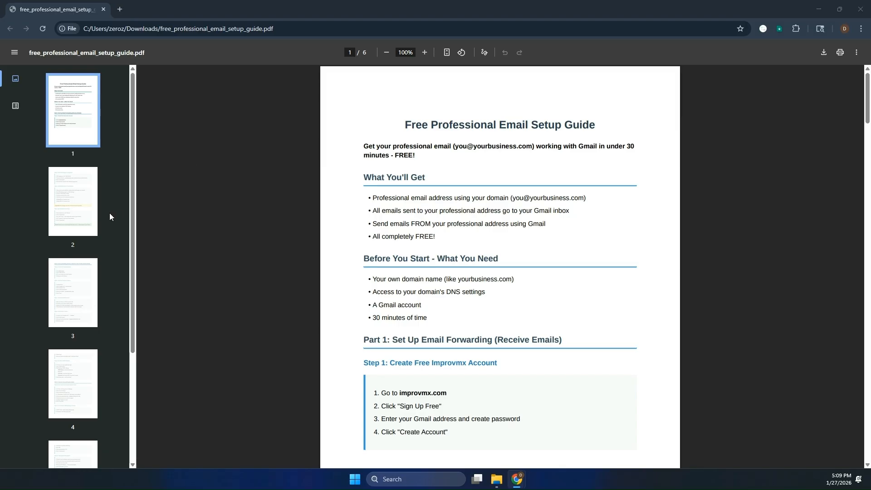
- Skim pages 5 and 1 of the email setup guide, then drag the ImprovMX window onto this screen
scroll(109, 215, down, 4)
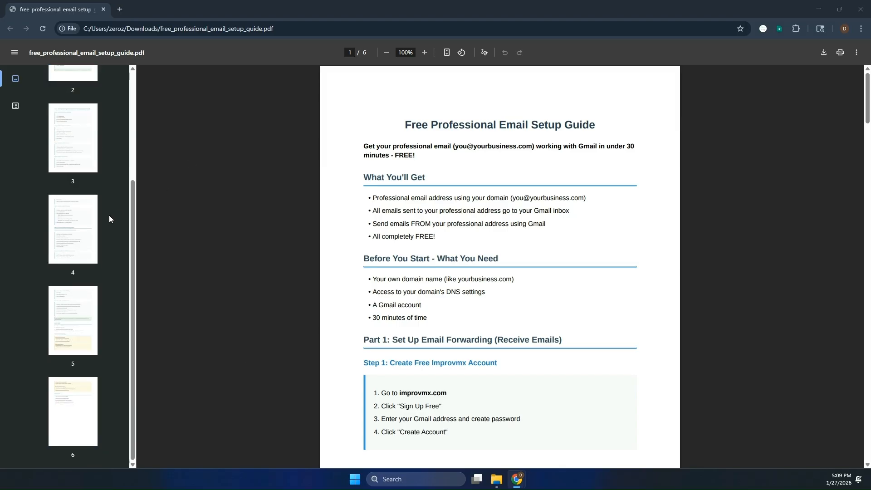
click(82, 347)
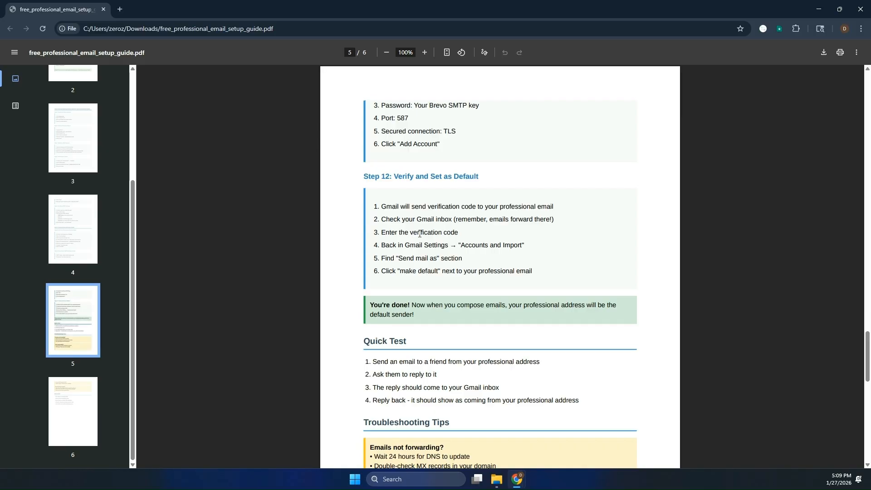
scroll(68, 177, up, 5)
click(68, 126)
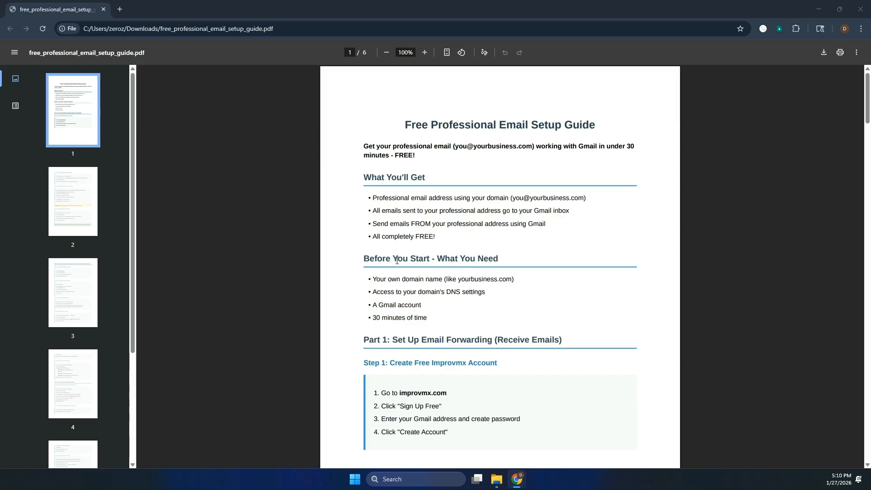
scroll(397, 261, down, 3)
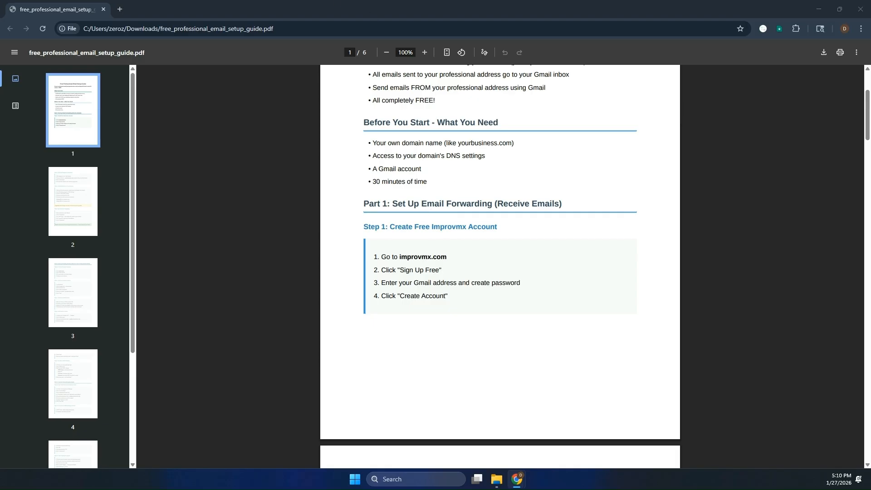
drag(9, 92, 110, 43)
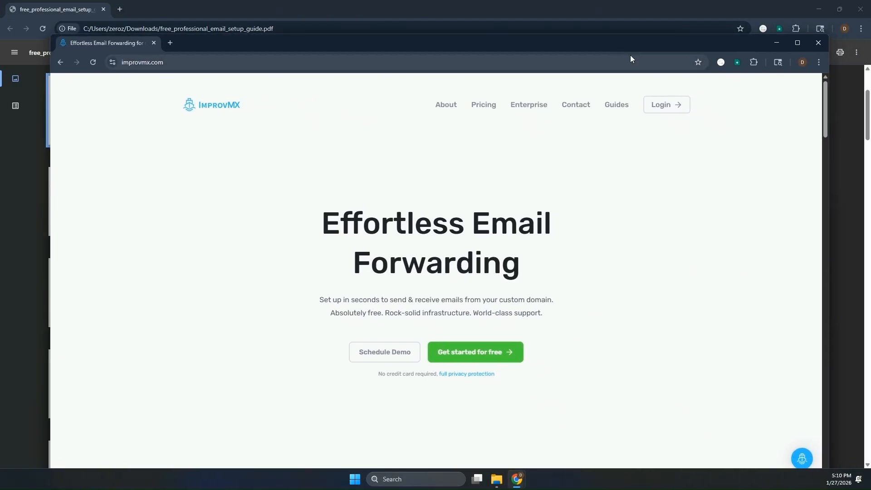
- Maximize ImprovMX and try logging in with licealert.me, which returns 'The requested domain was not found.'
click(798, 43)
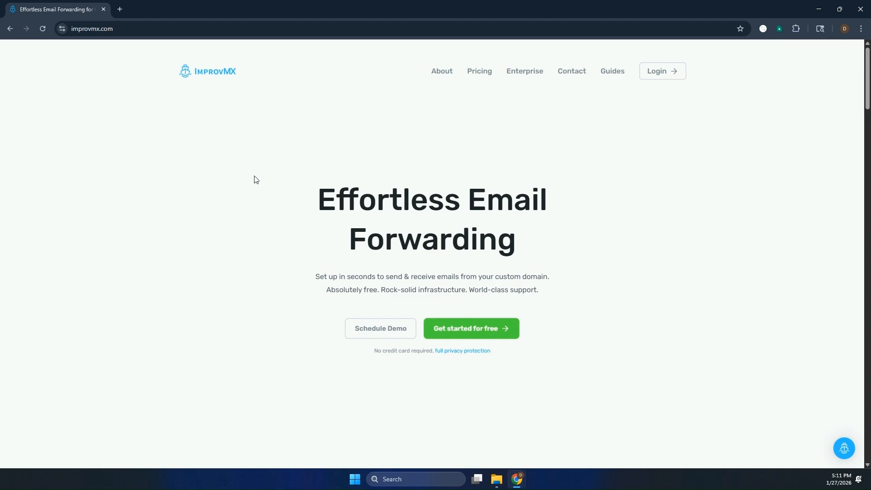
click(469, 328)
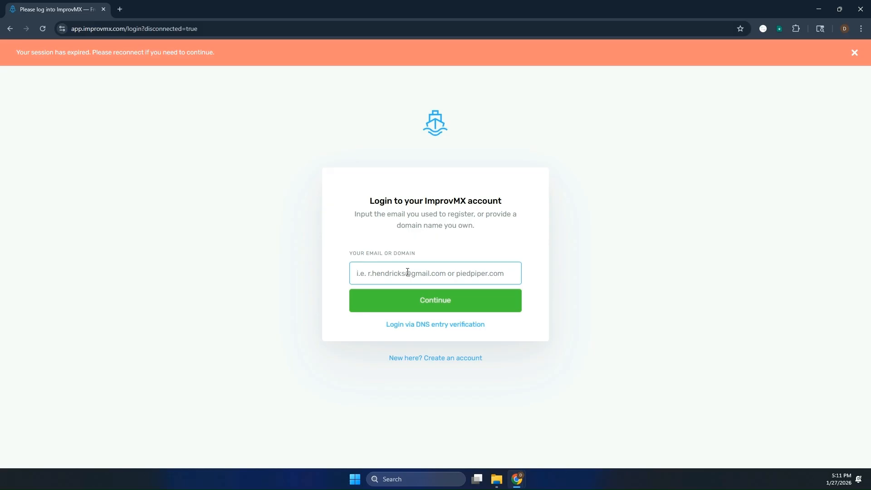
click(43, 29)
text(lice)
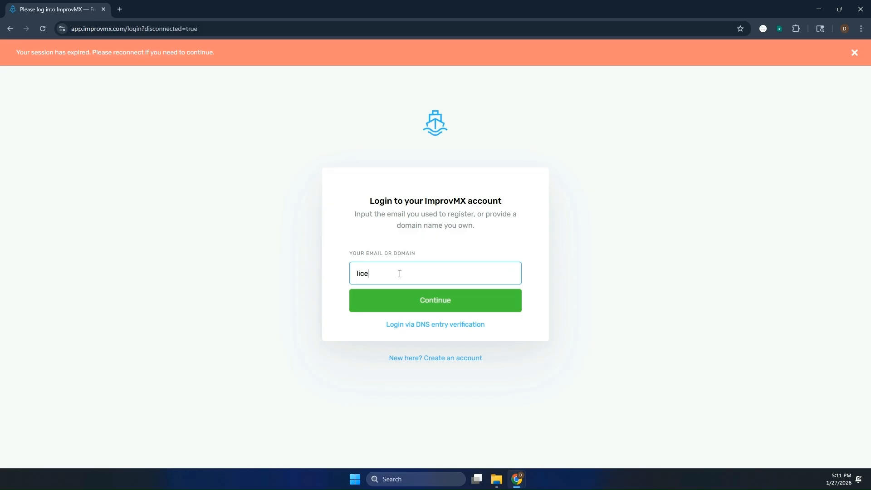
text(alert.me)
click(424, 300)
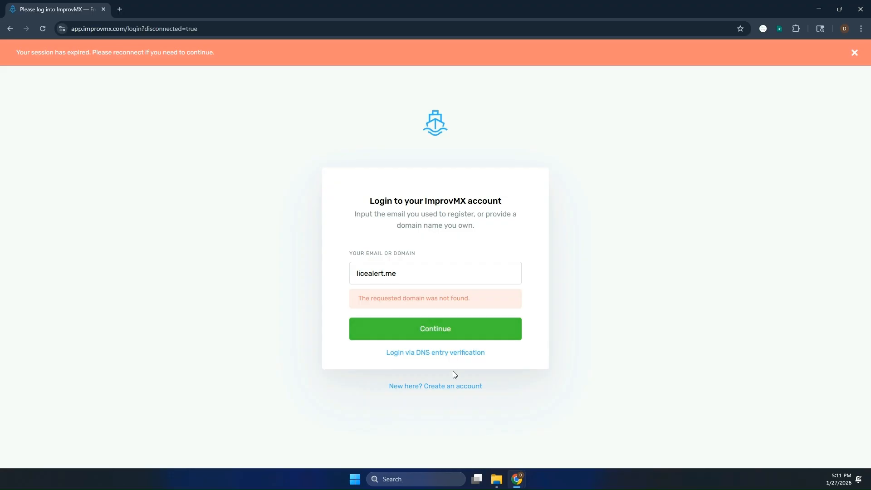
- Create a new free ImprovMX account using the Gmail address as Your Email
click(430, 387)
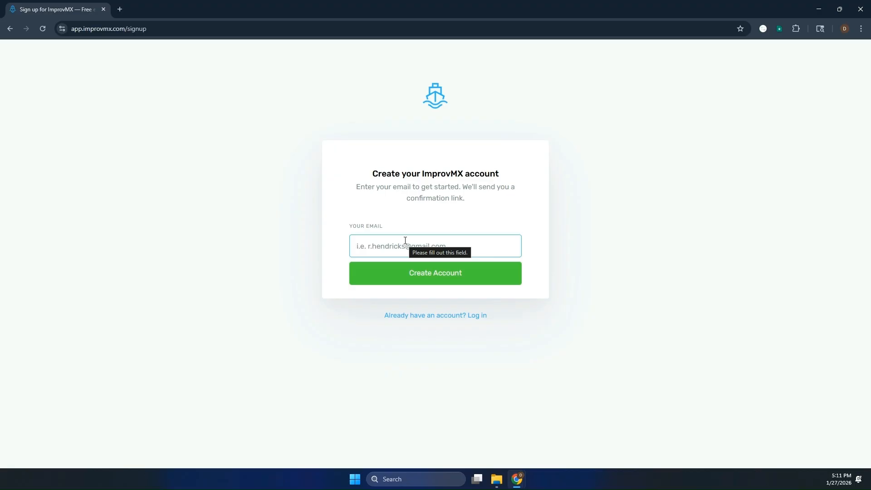
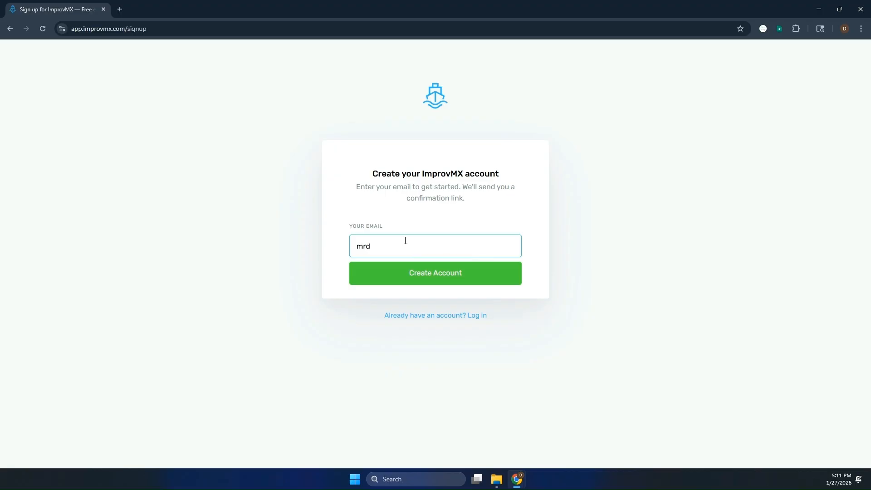
click(413, 274)
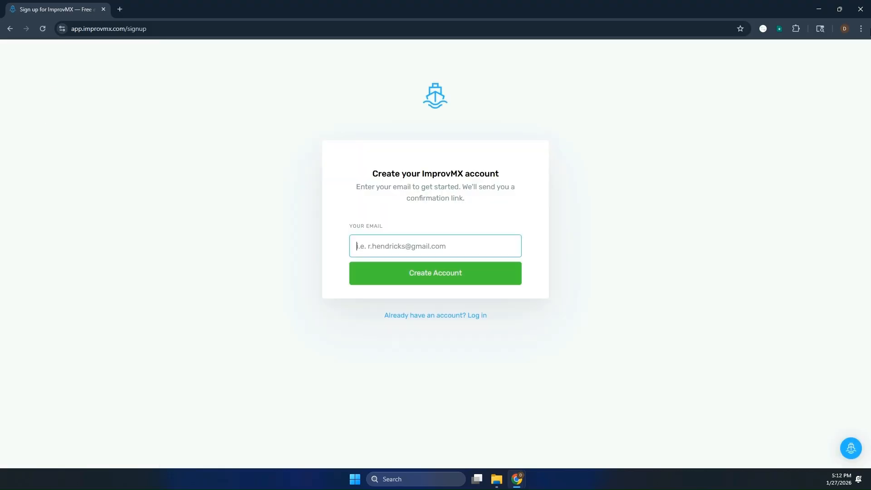
- Close the signup window and bring the validated ImprovMX dashboard onto the screen, maximized
click(860, 13)
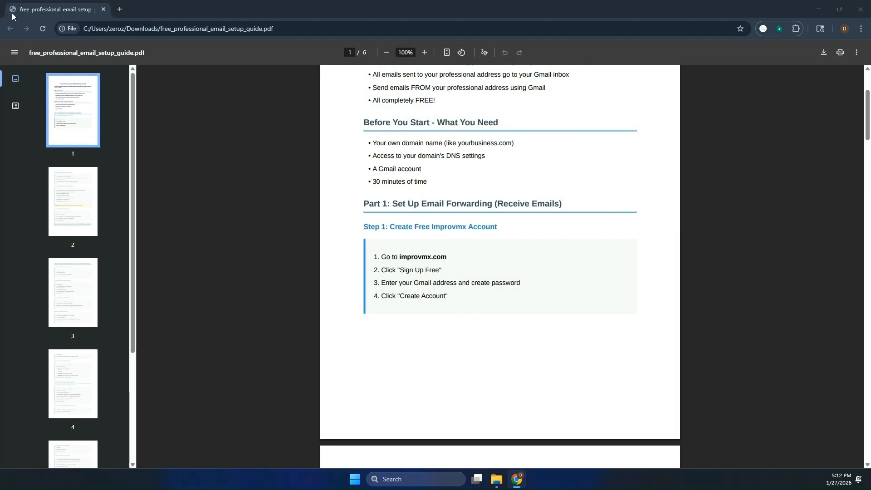
drag(164, 10, 0, 47)
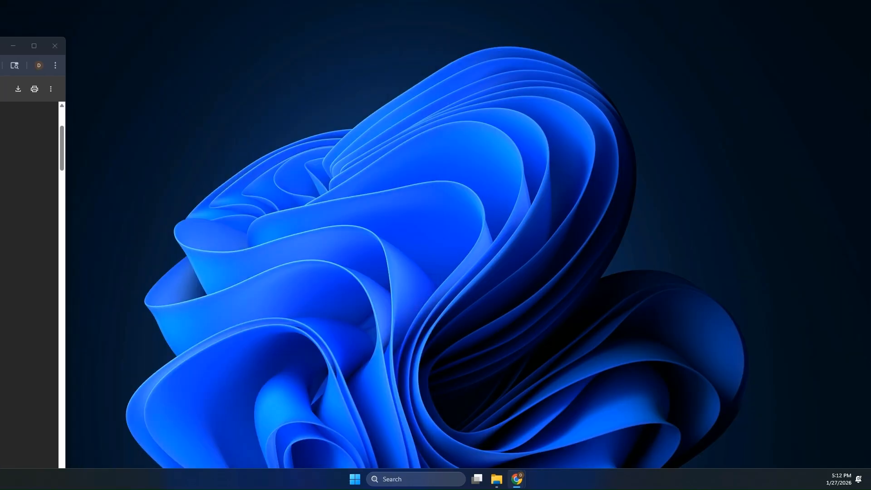
drag(0, 73, 136, 37)
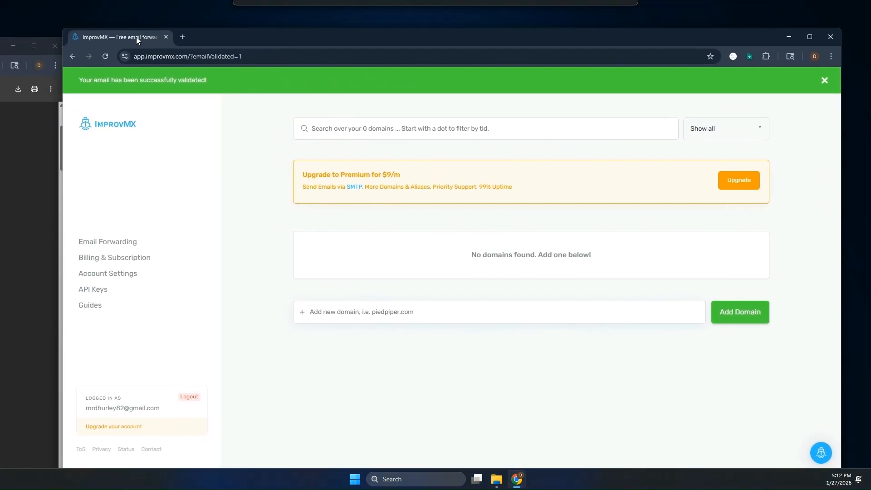
click(810, 36)
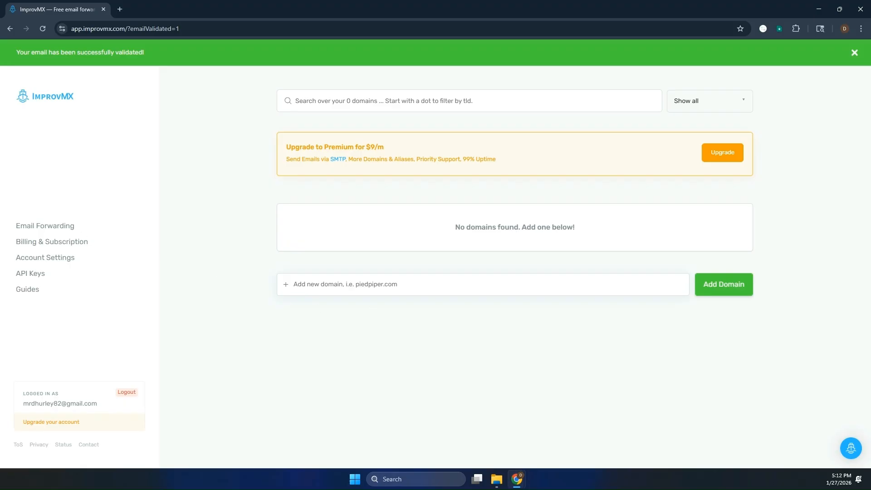
key(alt+Tab)
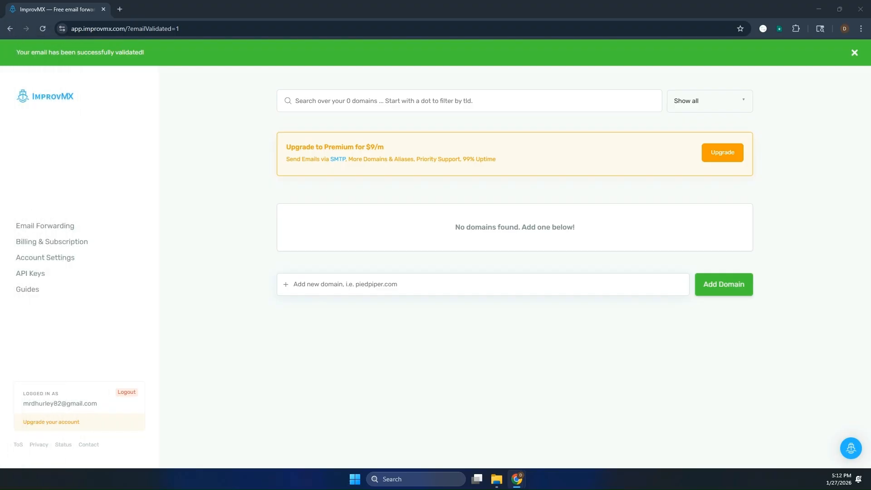
- Add the domain licealert.me to the ImprovMX account
click(394, 283)
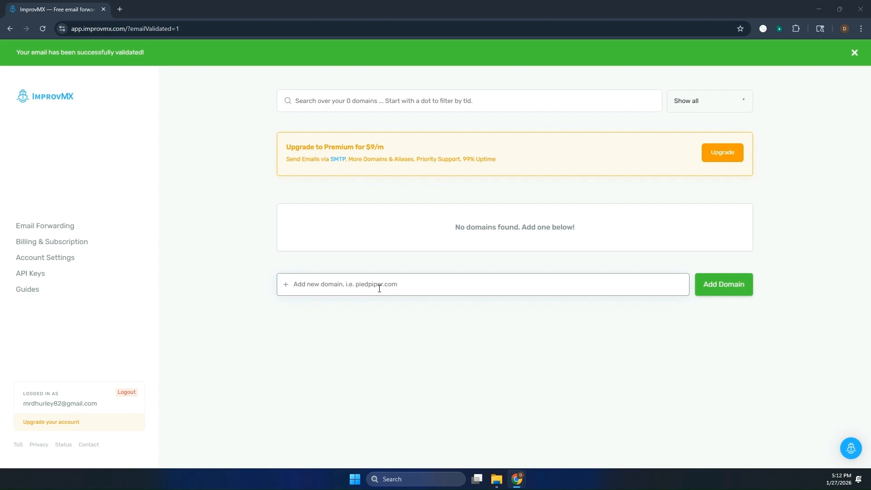
click(434, 285)
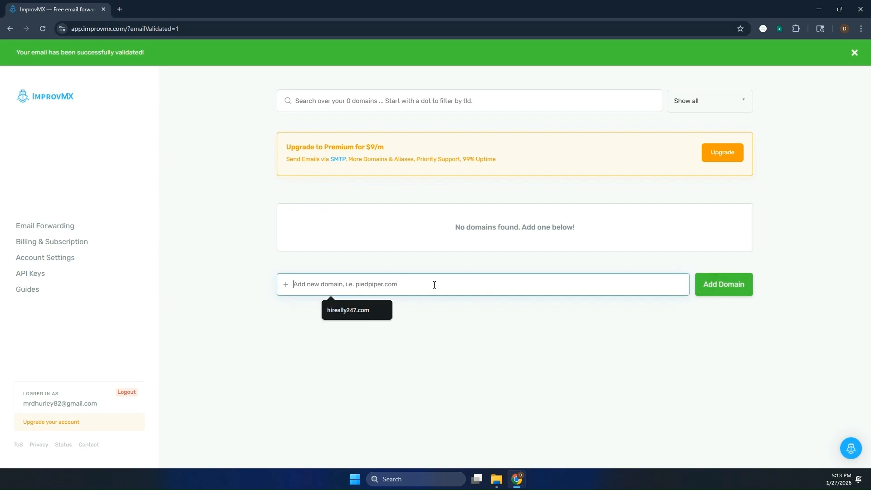
text(licealert.me)
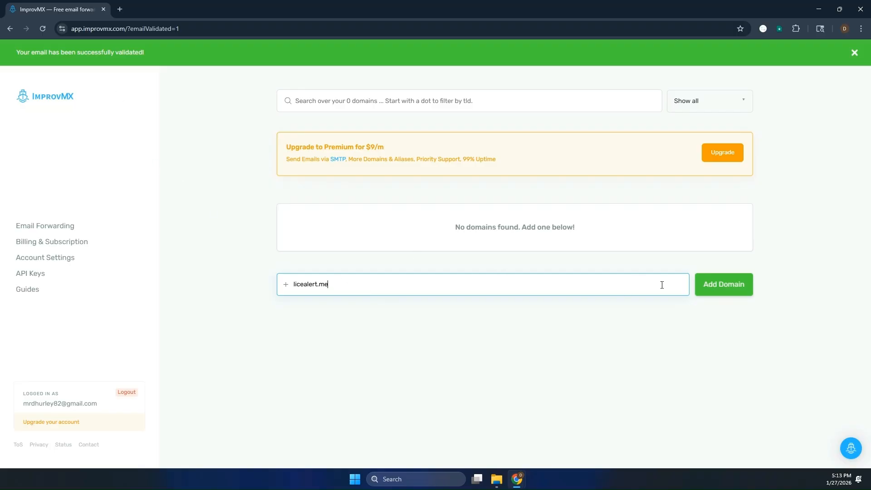
click(715, 286)
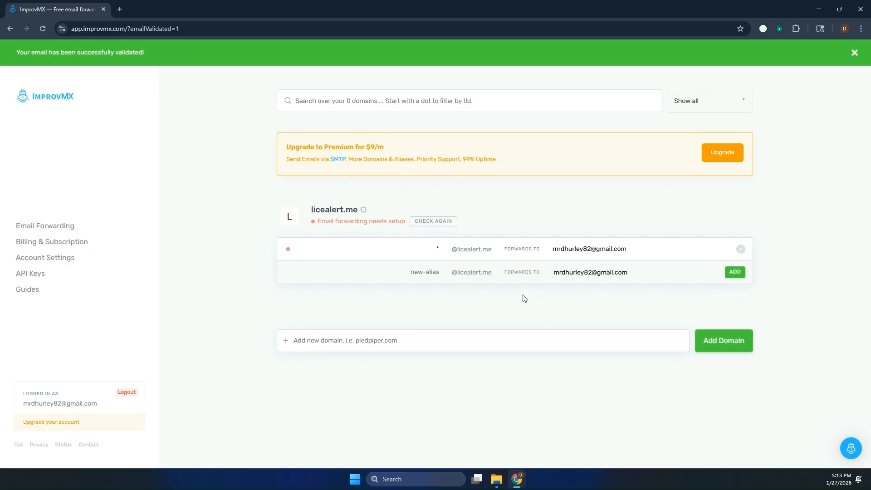
- Rename the licealert.me catch-all alias '*' to 'info', keeping Gmail forwarding
click(437, 248)
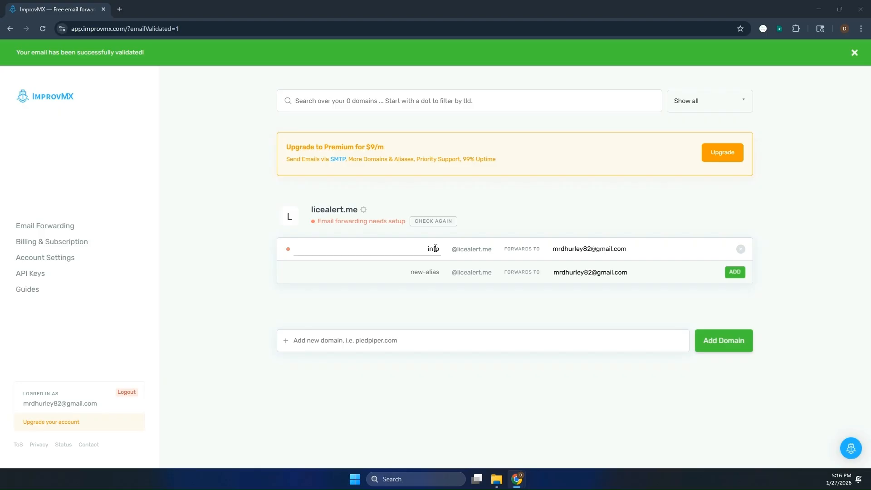
drag(429, 248, 439, 248)
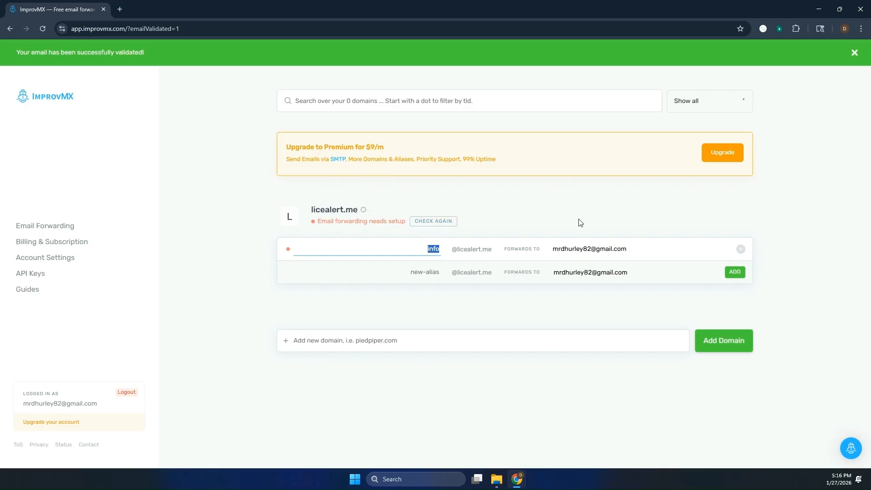
click(607, 313)
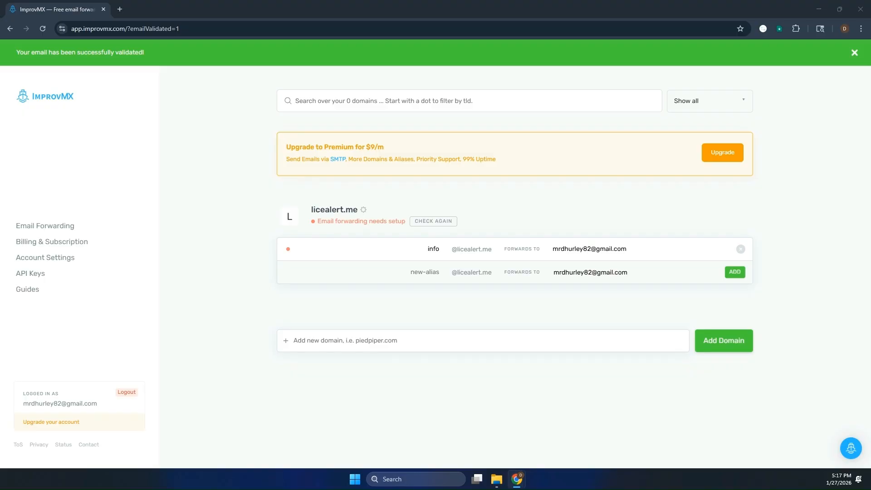
drag(0, 42, 439, 40)
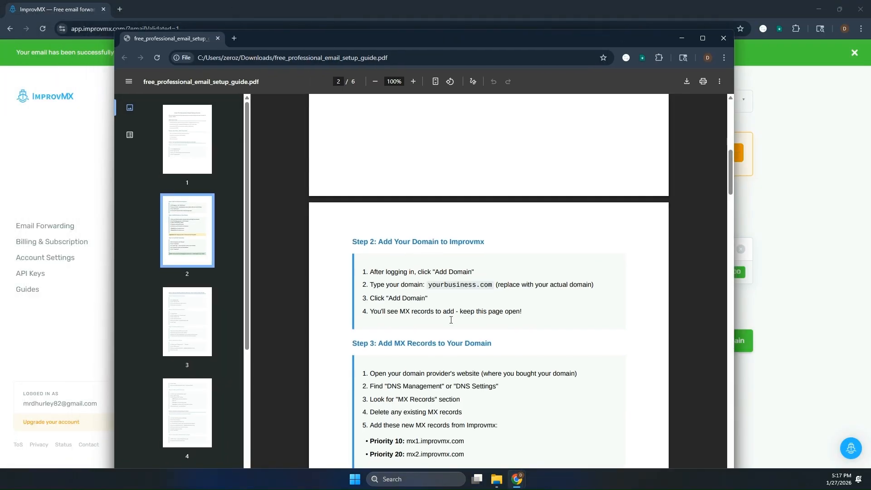
scroll(451, 319, down, 1)
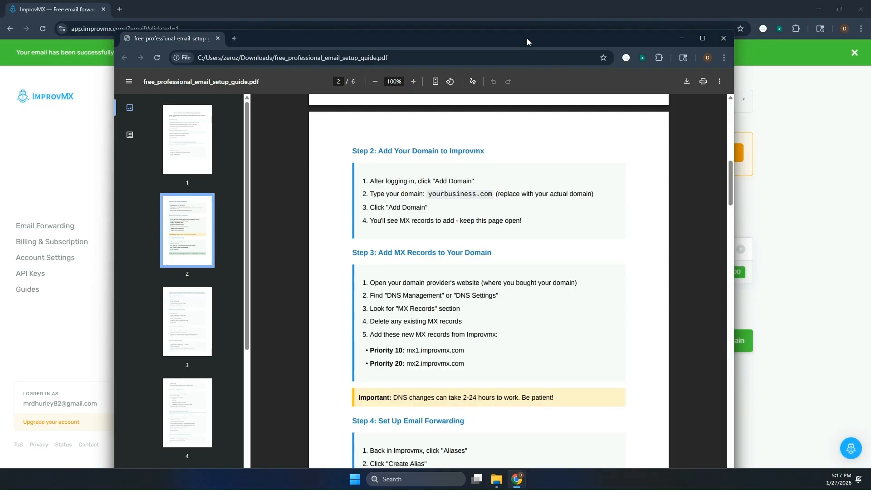
drag(521, 43, 0, 19)
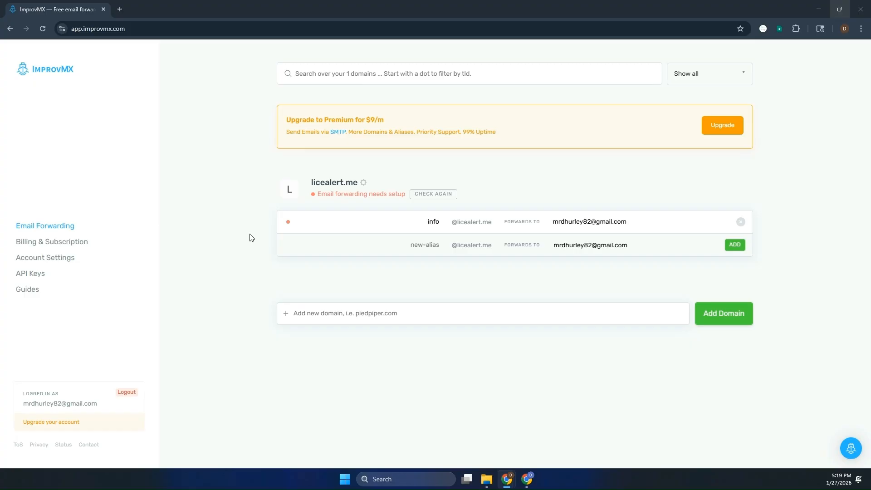
- Switch back to ImprovMX's licealert.me list with the info alias forwarding to Gmail
key(alt+Tab)
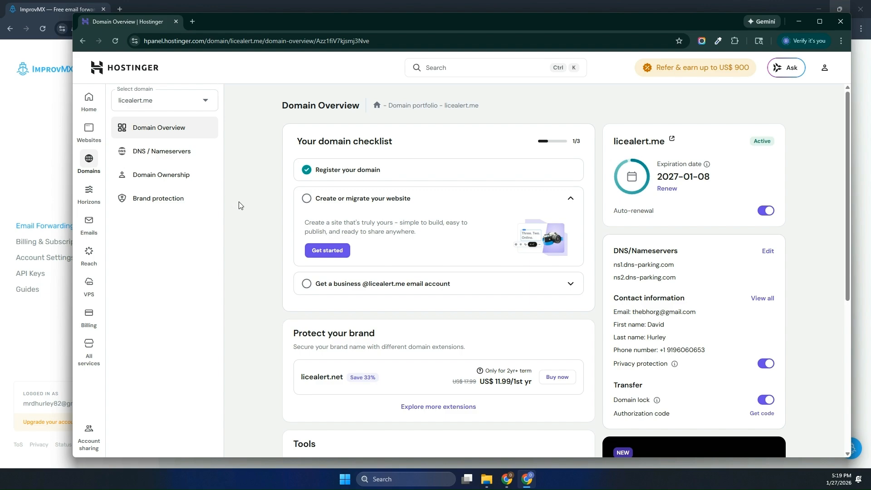
key(alt+Tab)
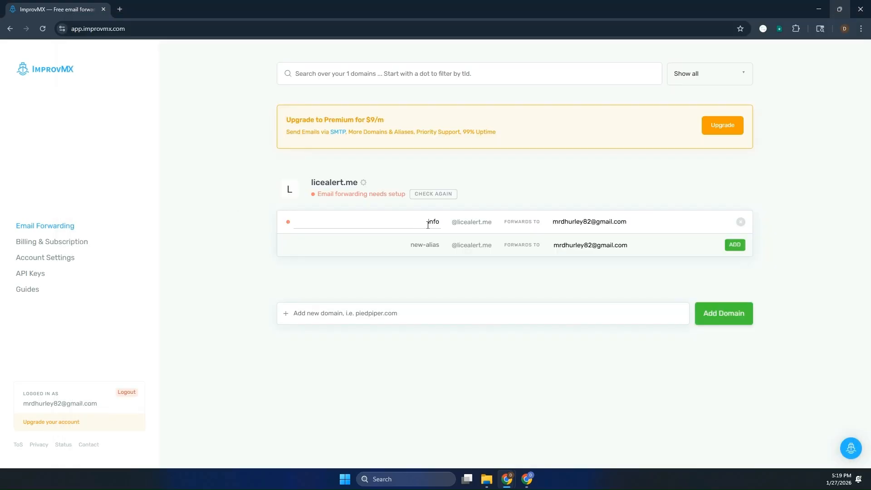
- View licealert.me's required MX records (mx1/mx2.improvmx.com), then move ImprovMX aside to reveal Hostinger
click(375, 186)
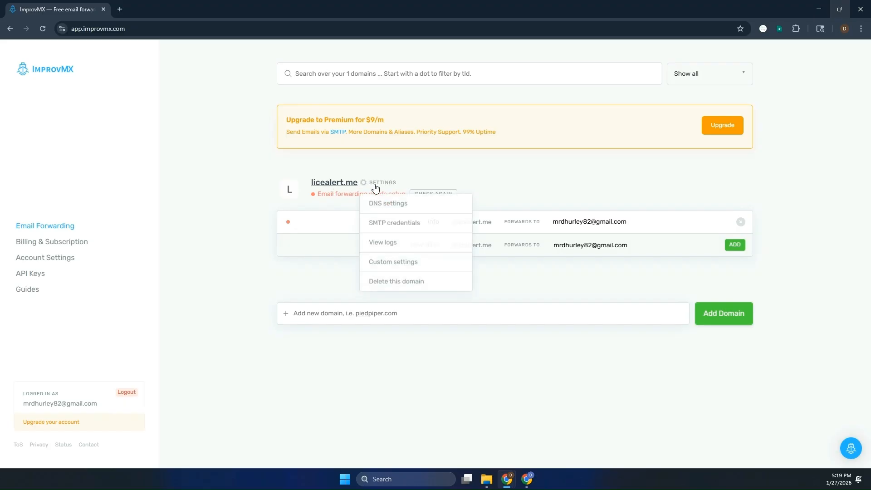
click(393, 207)
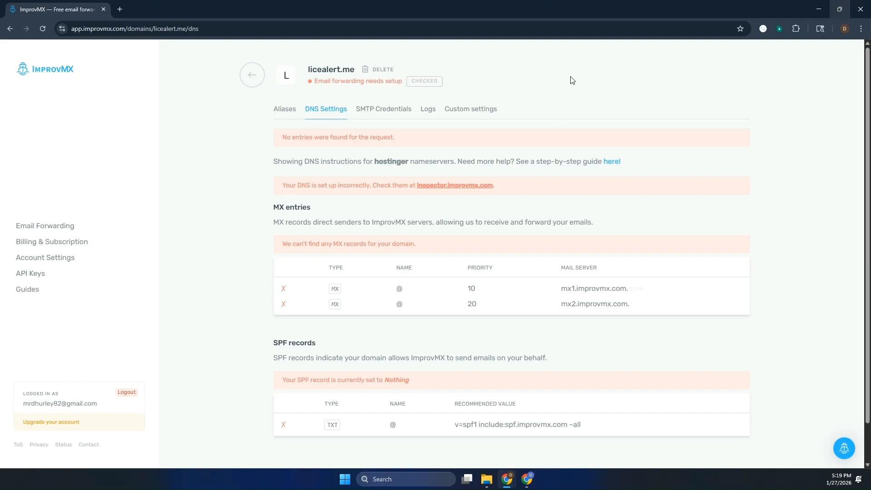
drag(561, 9, 0, 14)
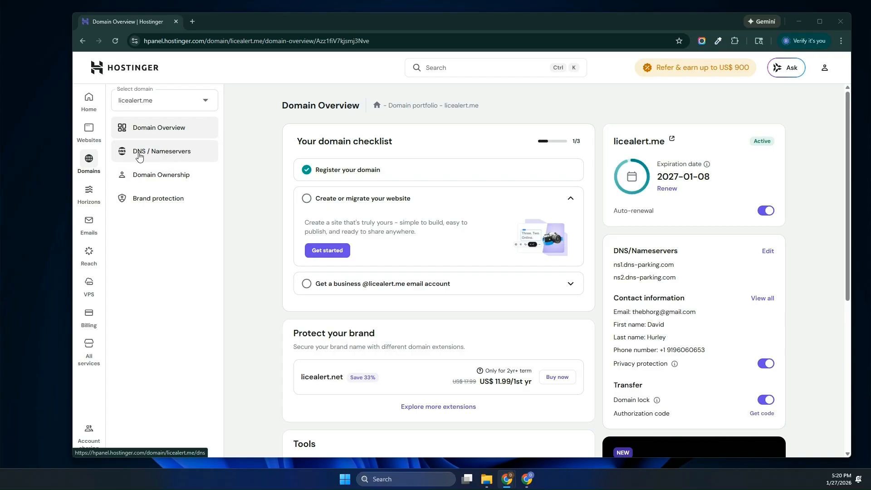
- Go to the DNS / Nameservers page for licealert.me in hPanel
click(181, 156)
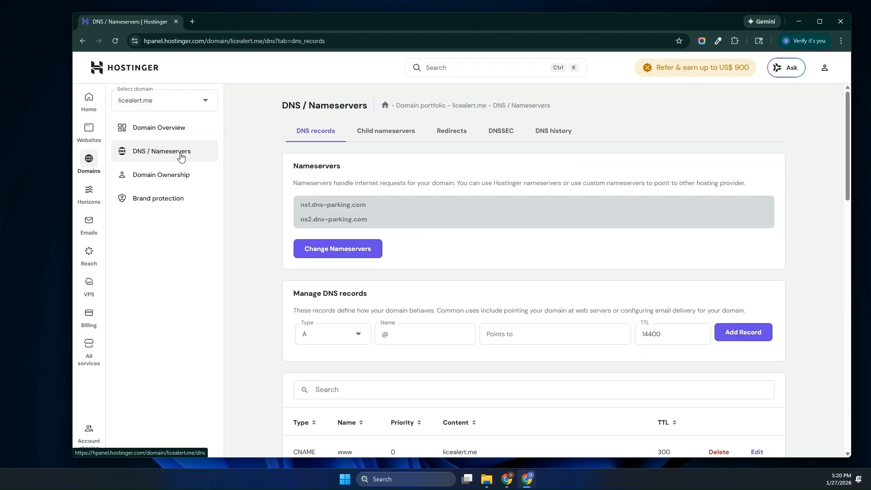
scroll(253, 238, down, 3)
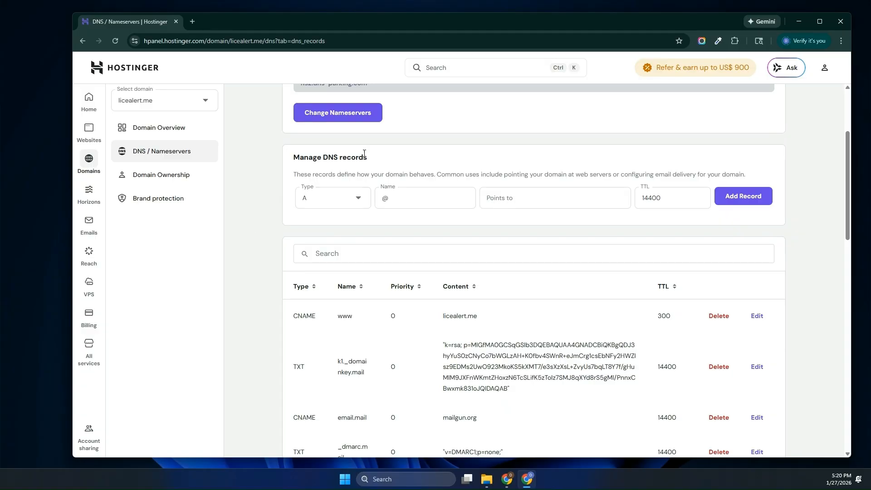
scroll(243, 186, down, 4)
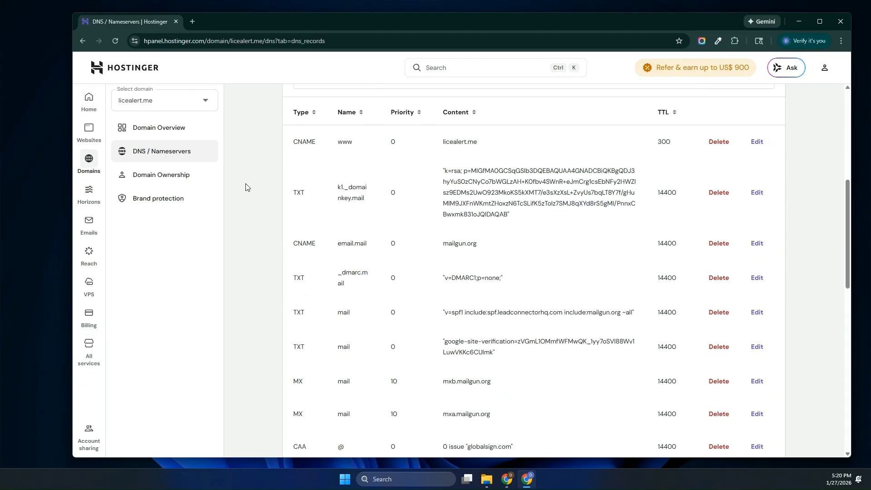
scroll(272, 199, up, 5)
scroll(339, 230, down, 15)
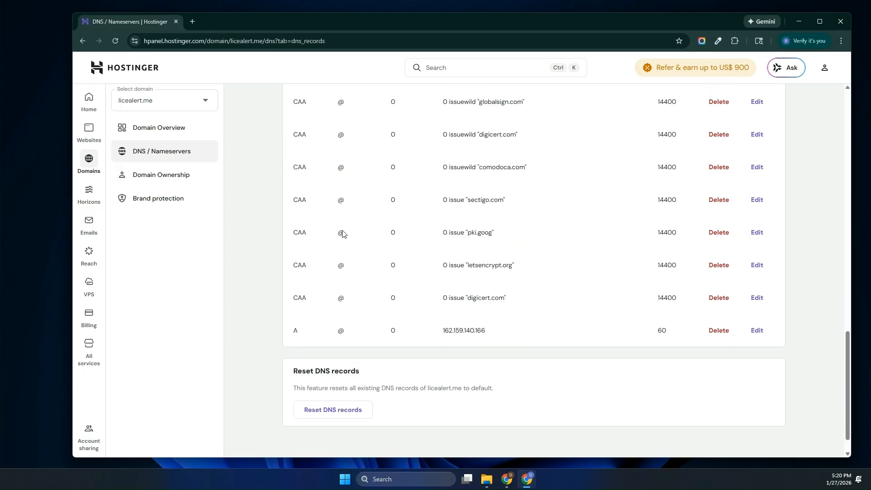
scroll(343, 234, up, 14)
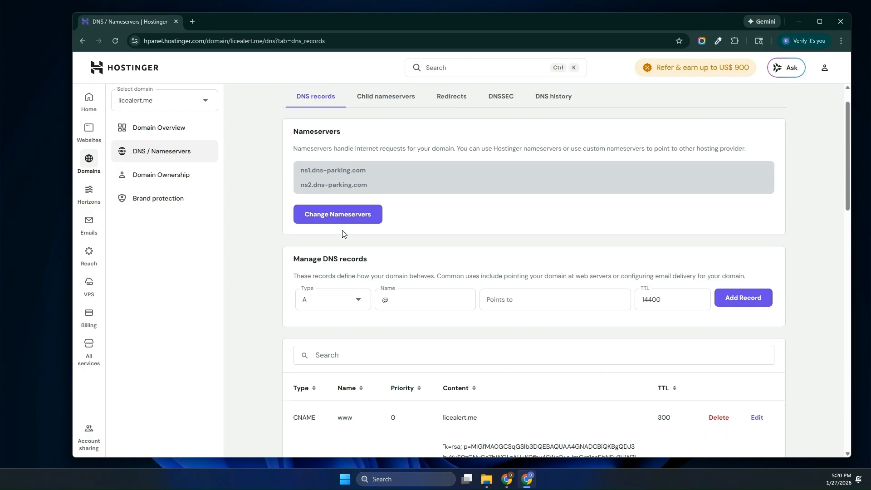
scroll(342, 234, down, 8)
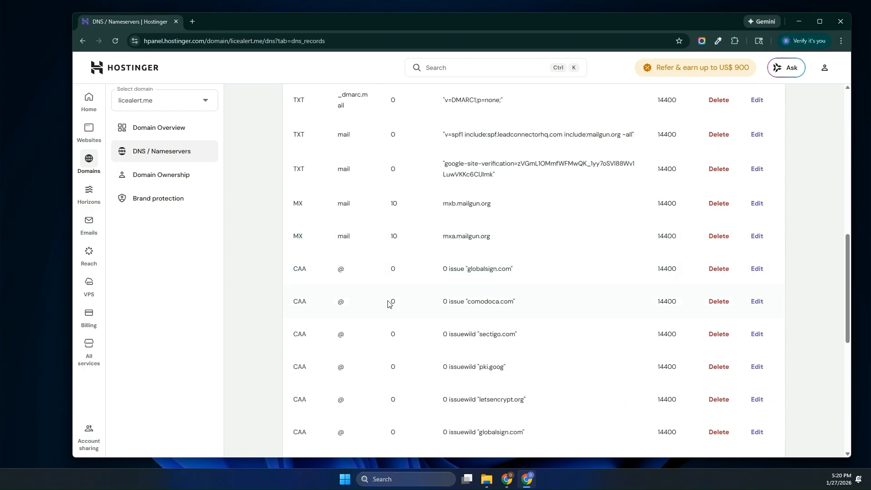
scroll(388, 301, down, 8)
scroll(386, 302, up, 8)
scroll(384, 302, up, 8)
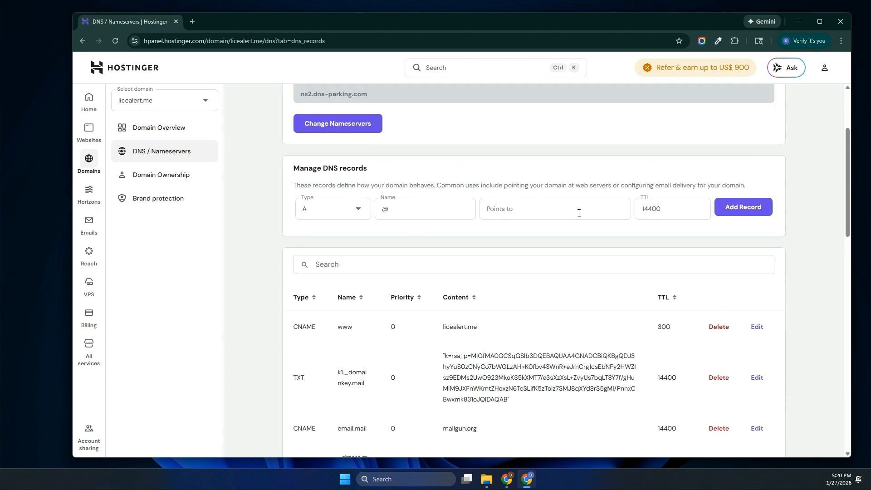
scroll(391, 243, up, 2)
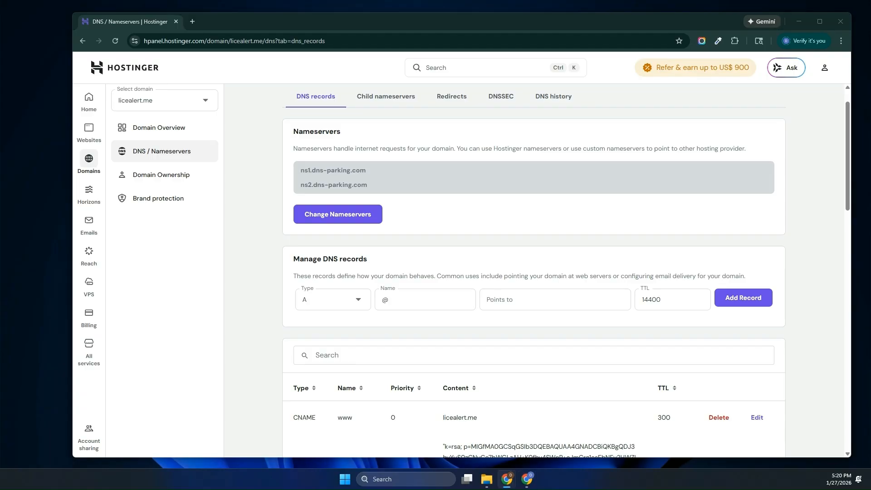
- Add an MX record for @ with mail server mx1.improvmx.com. and priority 10
click(316, 299)
click(315, 348)
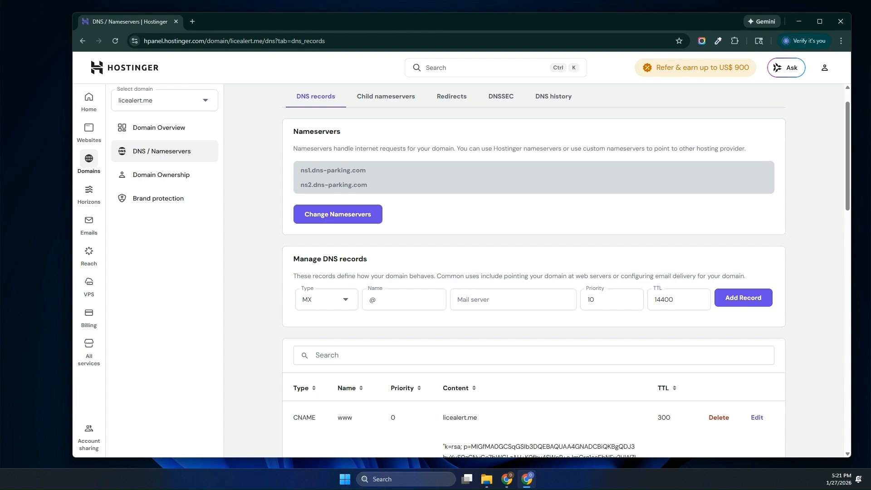
click(460, 300)
text(mx1.improvmx.com.)
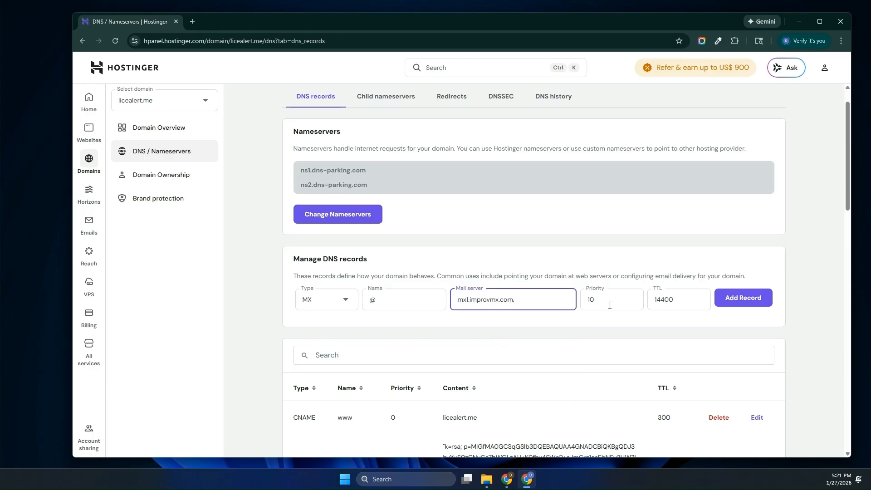
click(739, 296)
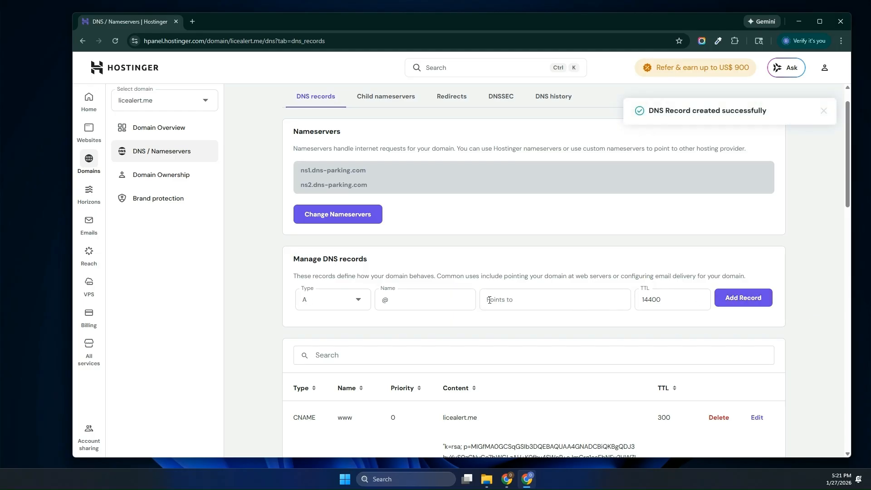
- Add a second MX record for @ with mail server mx2.improvmx.com. and priority 20
click(350, 308)
click(347, 346)
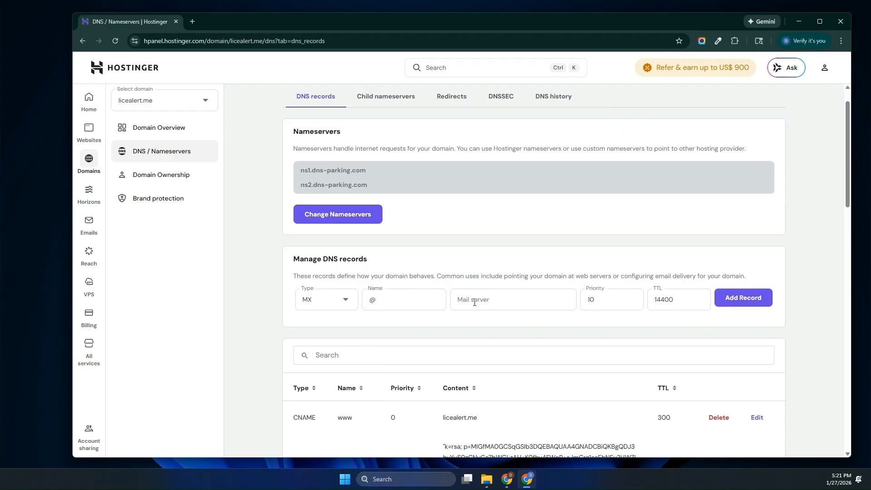
click(509, 303)
text(mx1.improvmx.com.)
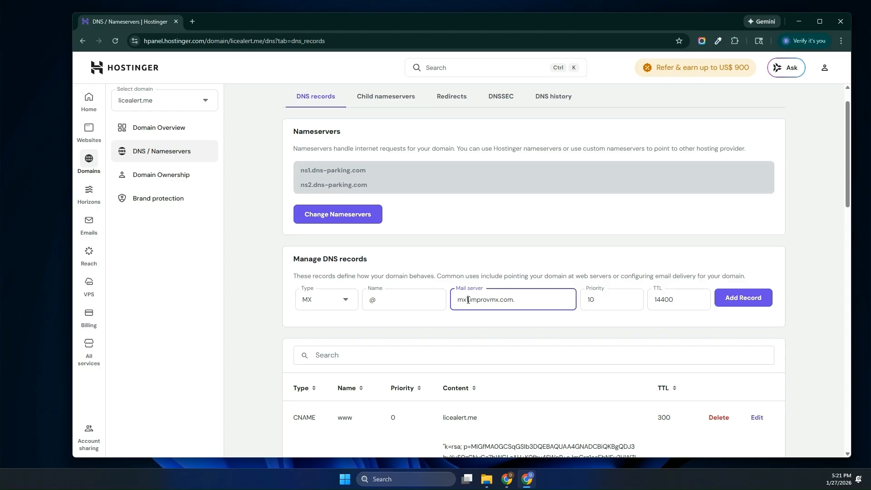
text(.)
click(589, 299)
text(2)
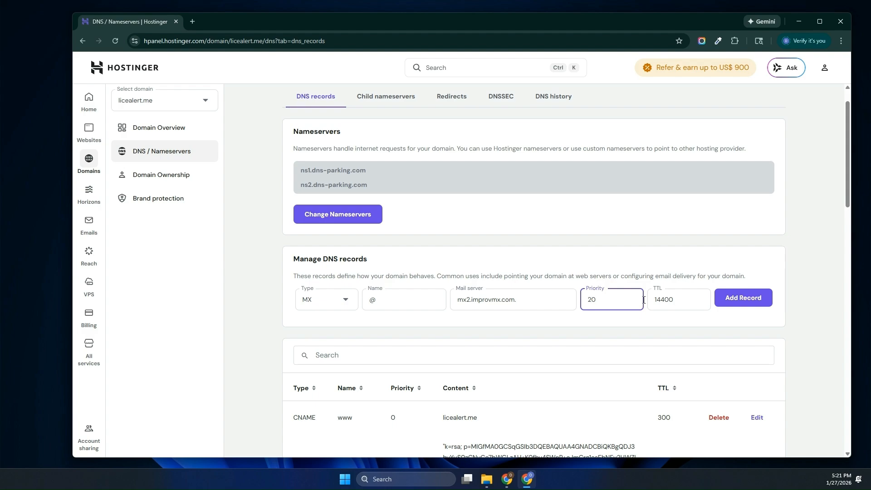
click(738, 300)
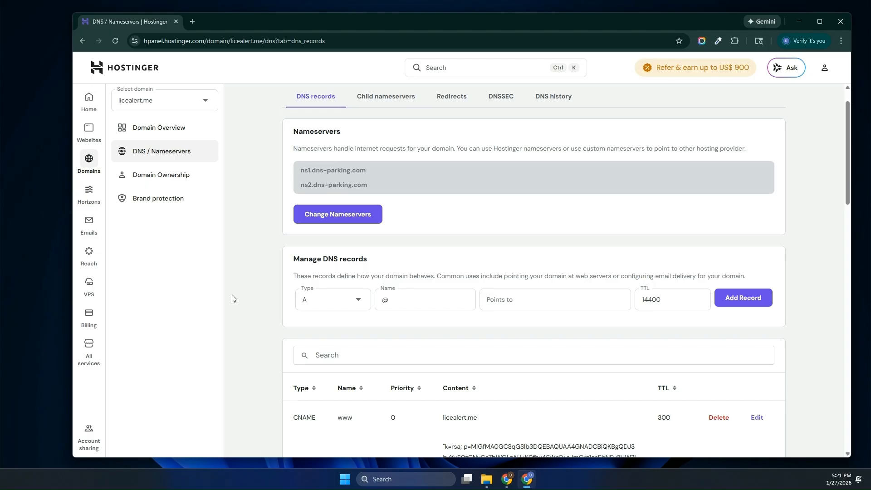
- Add a Hostinger TXT record for @ with value v=spf1 include:spf.improvmx.com ~all
click(316, 305)
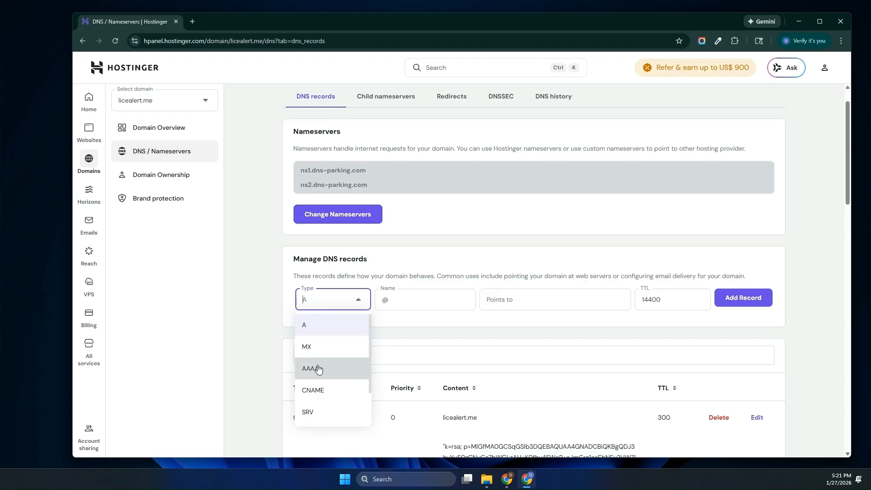
scroll(315, 365, down, 1)
click(316, 391)
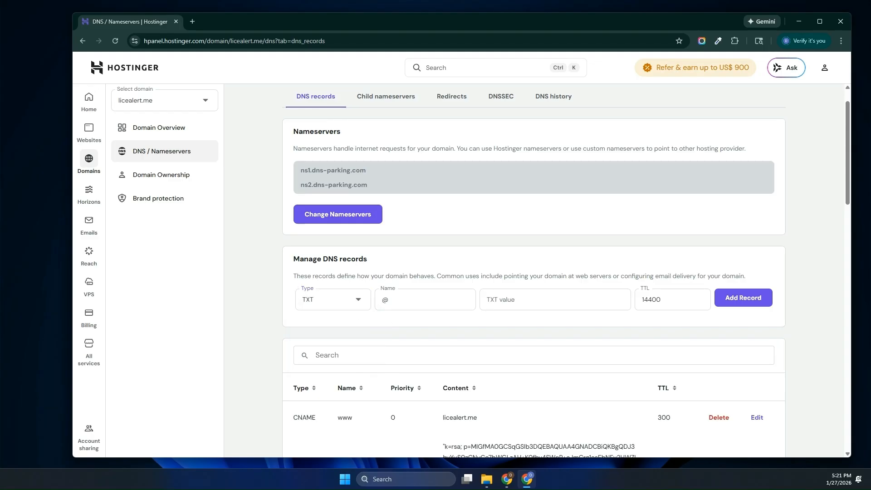
click(529, 298)
text(v=spf1 include:spf.improvmx.com ~all)
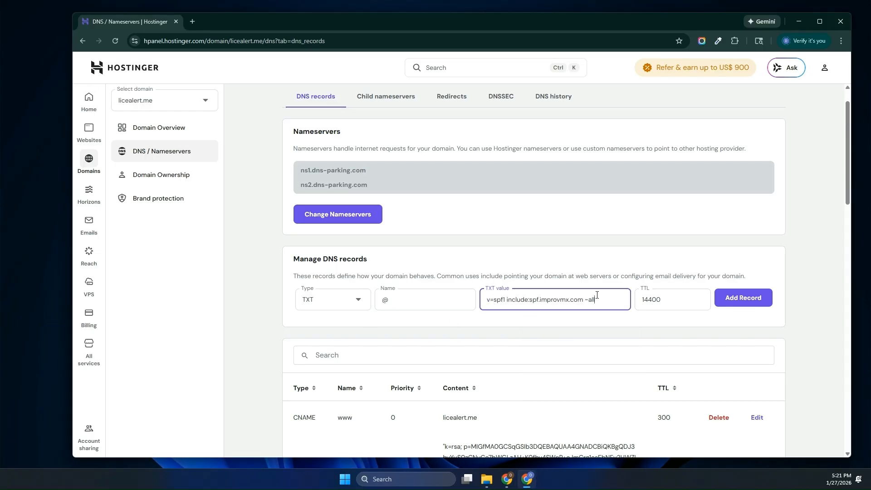
click(730, 298)
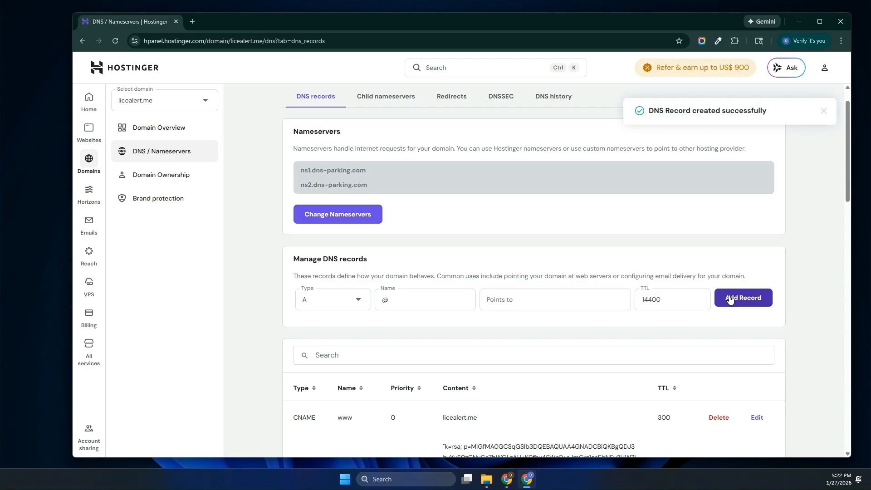
scroll(576, 305, down, 5)
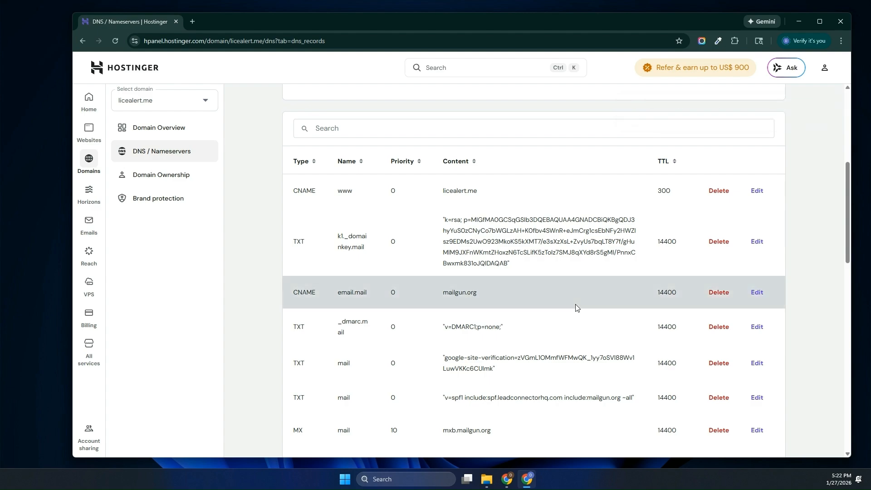
scroll(641, 249, up, 5)
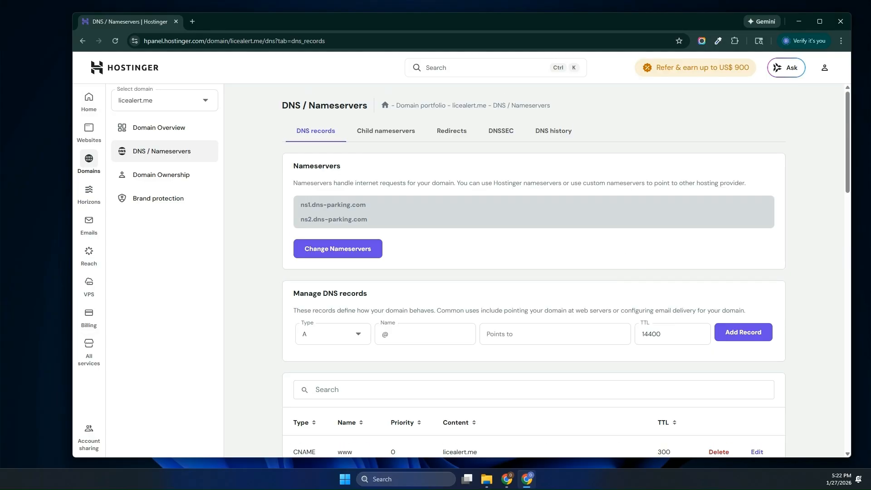
key(alt+Tab)
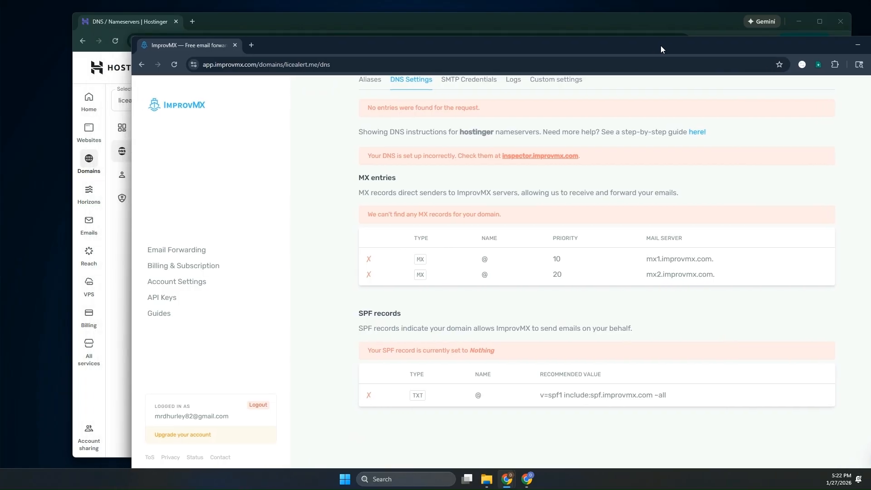
- Maximize ImprovMX and re-run the DNS check until licealert.me's MX and SPF records verify
drag(660, 45, 598, 21)
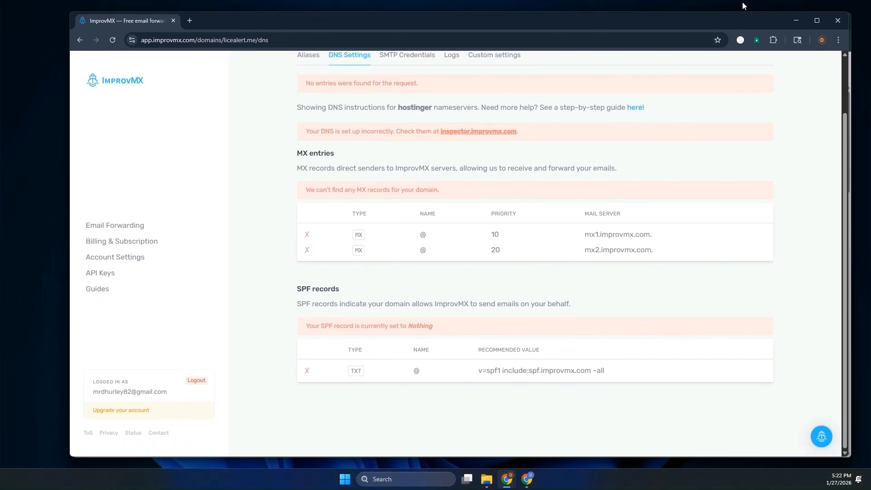
click(816, 21)
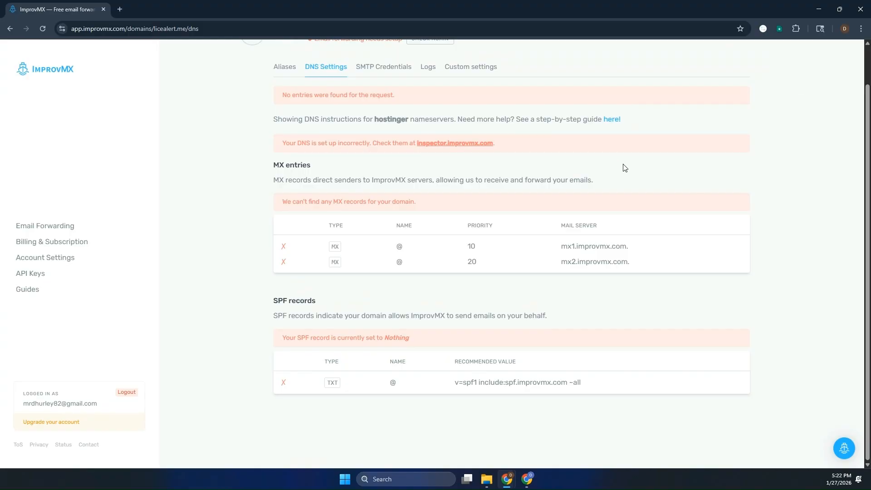
scroll(617, 169, up, 1)
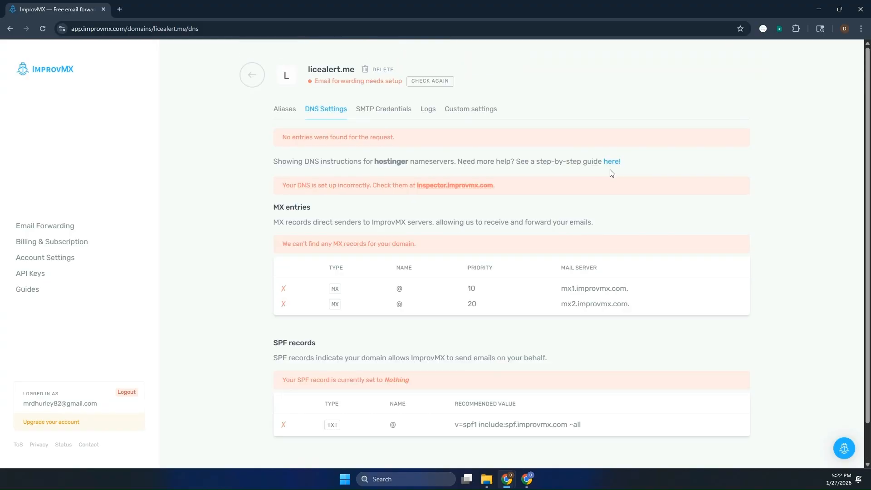
click(431, 83)
scroll(437, 134, down, 2)
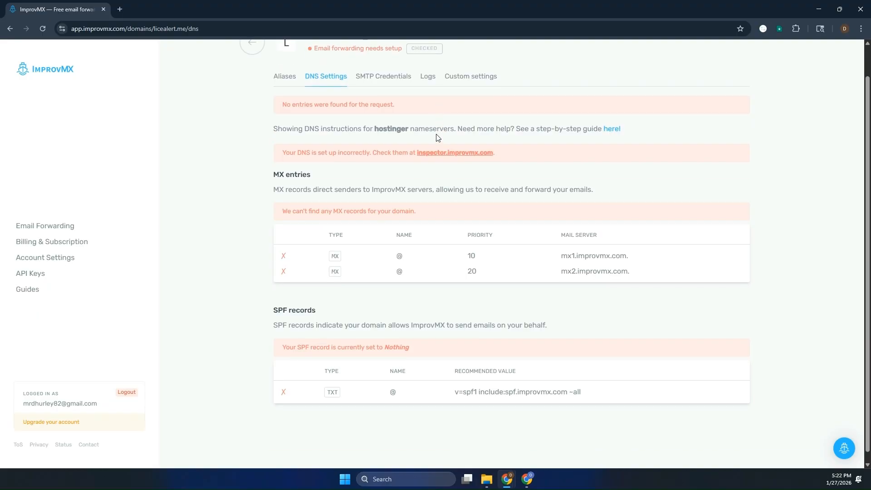
scroll(436, 134, up, 2)
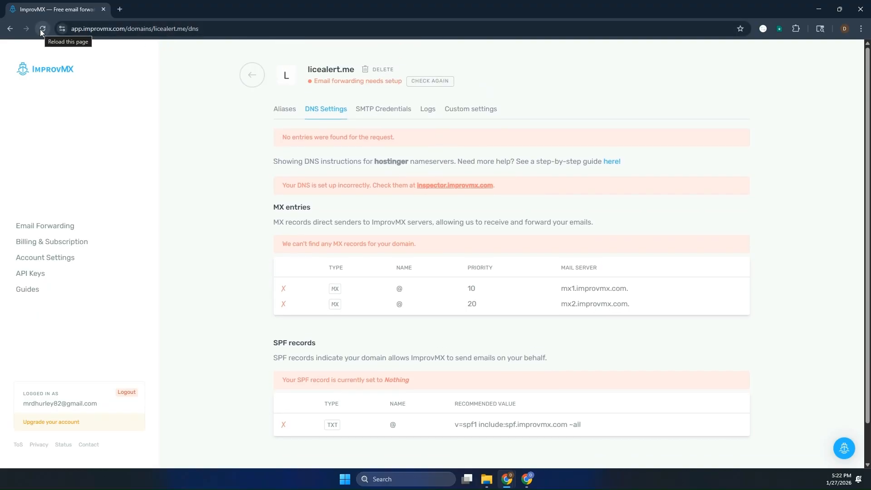
click(432, 82)
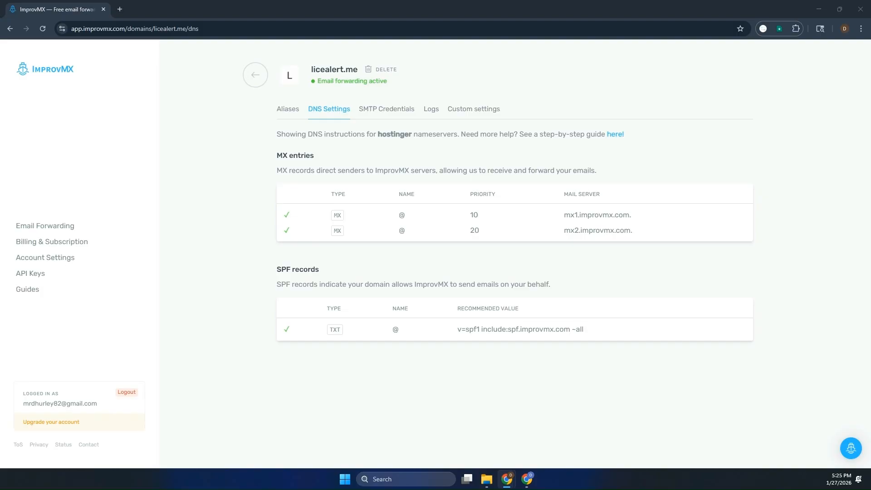
drag(0, 28, 516, 17)
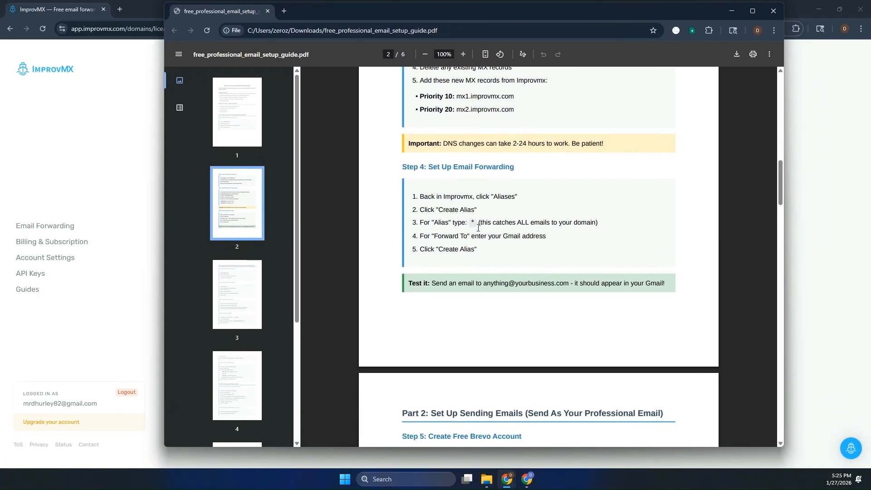
scroll(467, 199, up, 4)
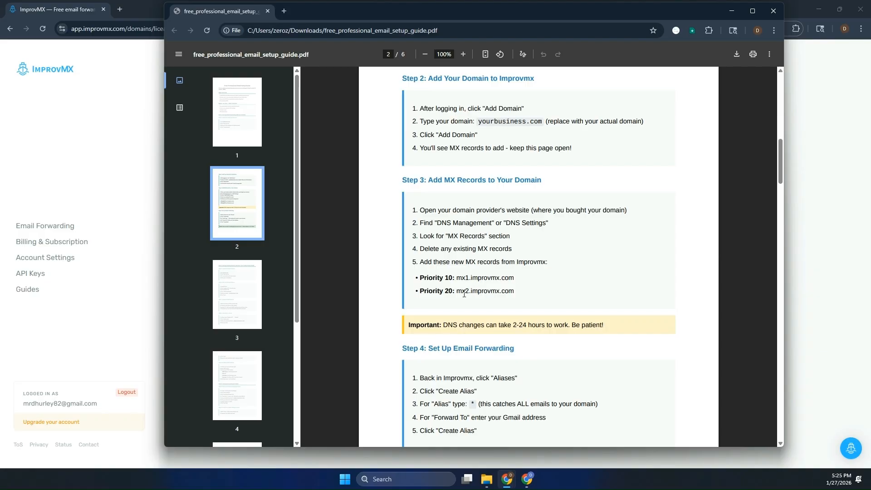
scroll(490, 248, down, 2)
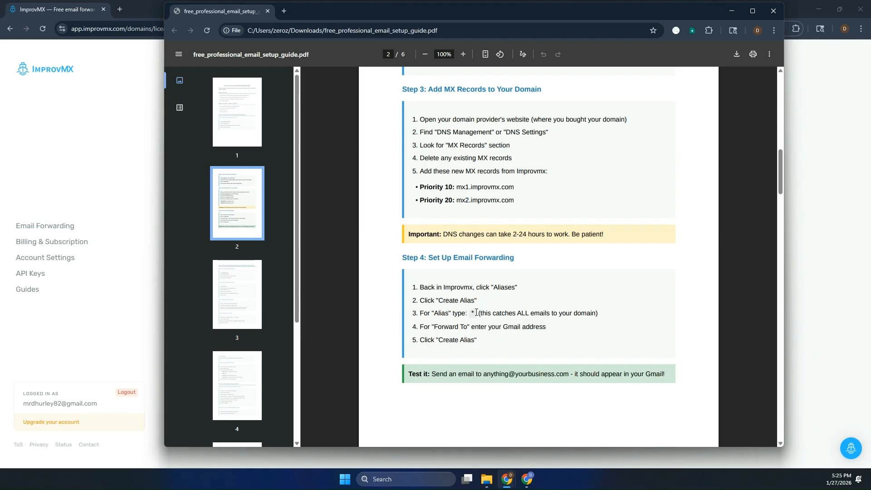
drag(475, 314, 471, 313)
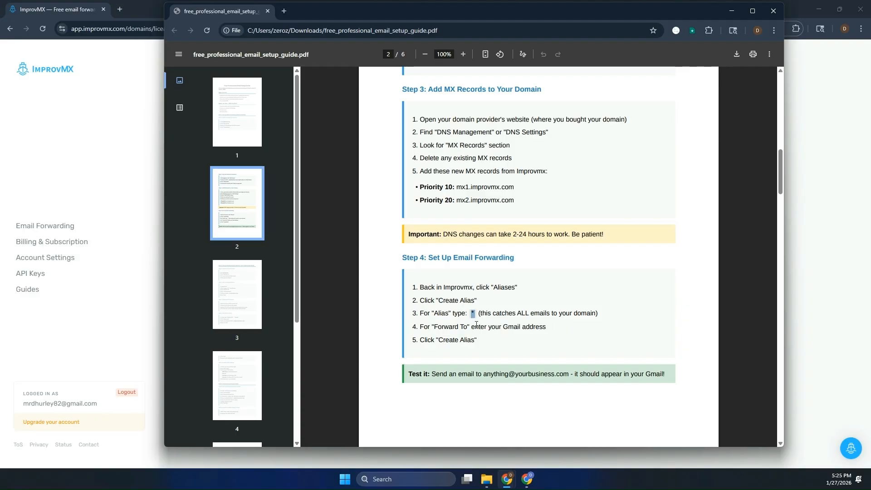
drag(470, 326, 546, 328)
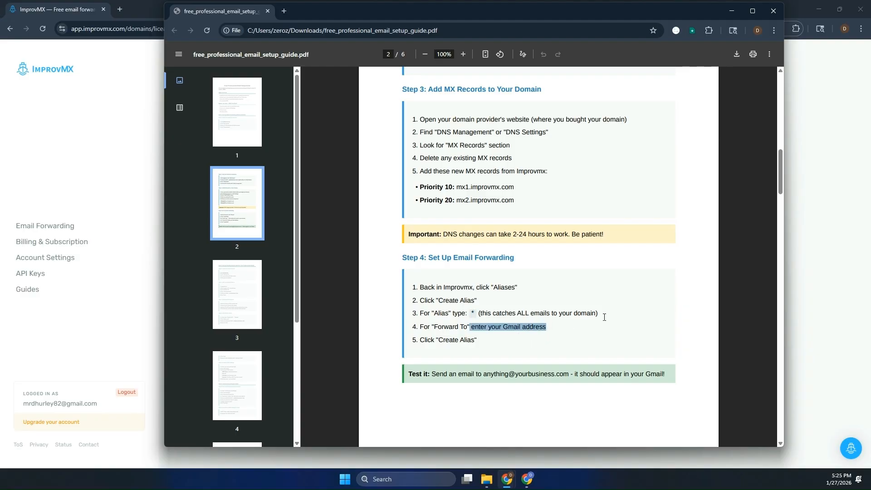
drag(497, 11, 0, 22)
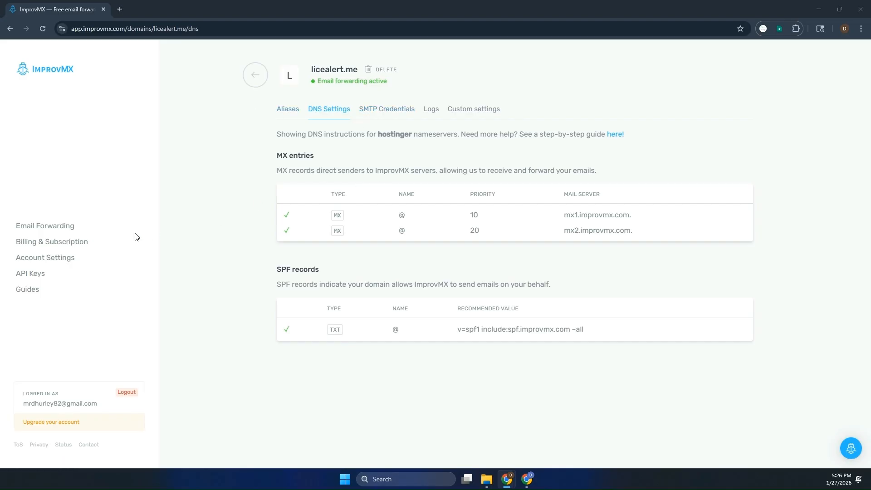
- Show licealert.me's aliases, including the info alias forwarding to Gmail
click(293, 111)
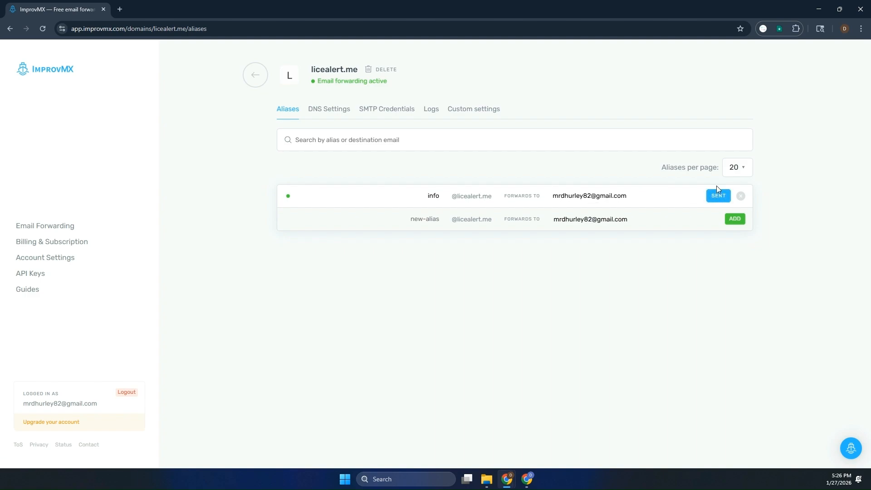
- Load gmail.com in a new tab, switch to the other Google account, and close the old inbox
click(119, 10)
text(gmail.com)
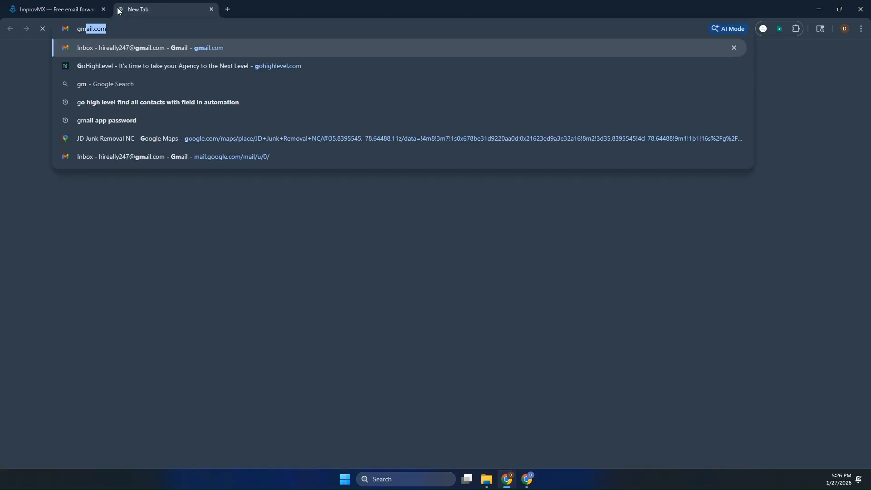
key(Return)
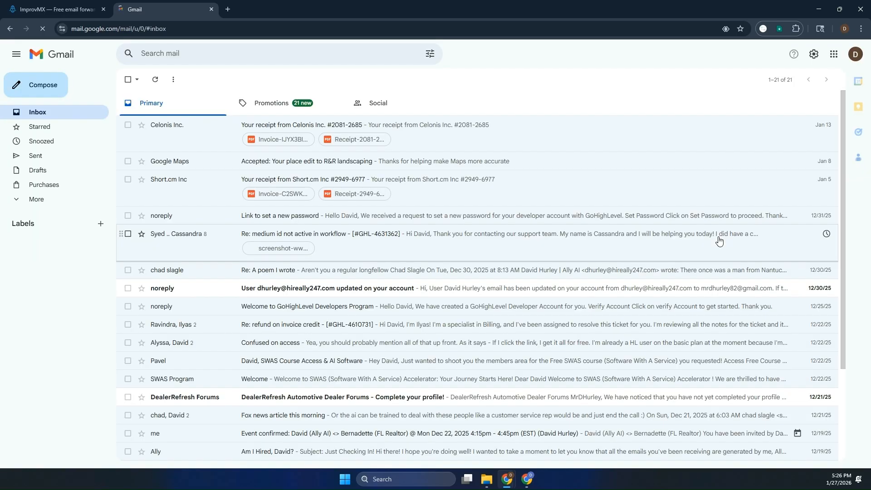
click(854, 59)
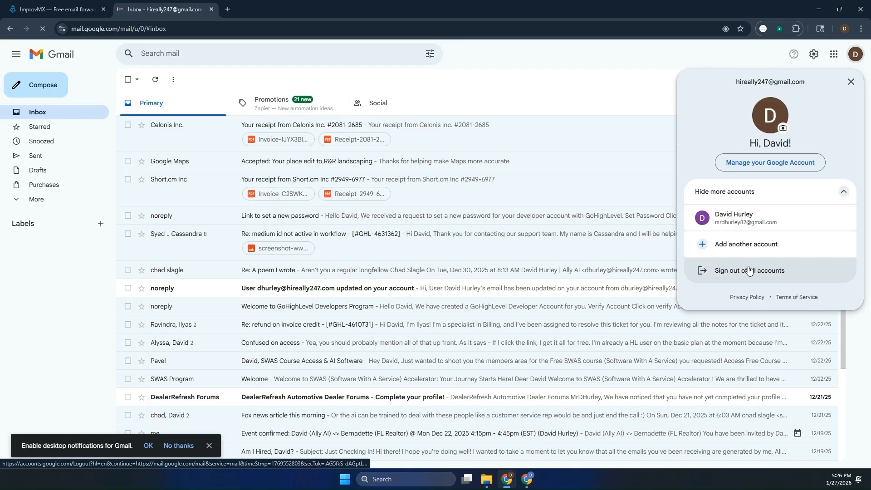
click(754, 222)
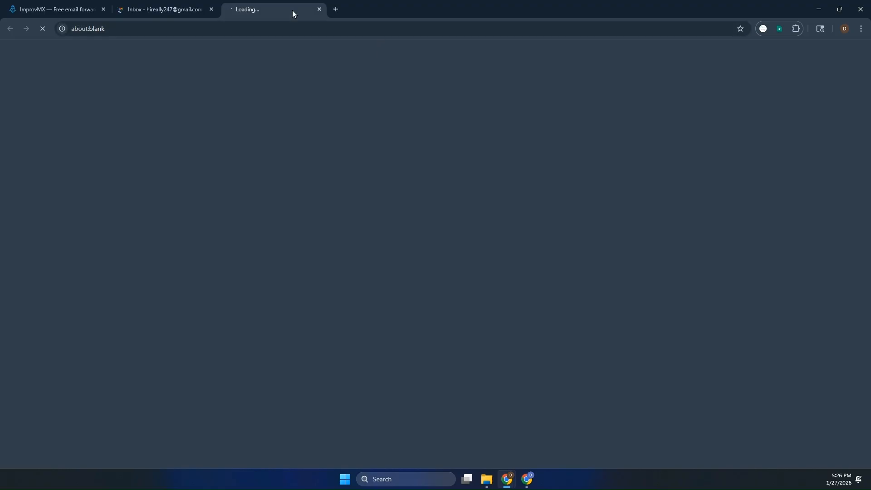
click(211, 9)
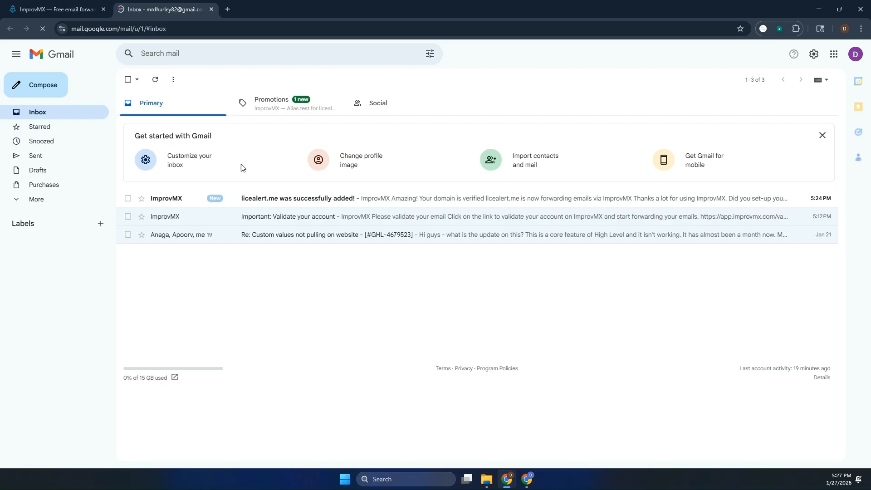
- Read and trash the ImprovMX forwarding confirmation and the Promotions 'Alias test' email
click(269, 203)
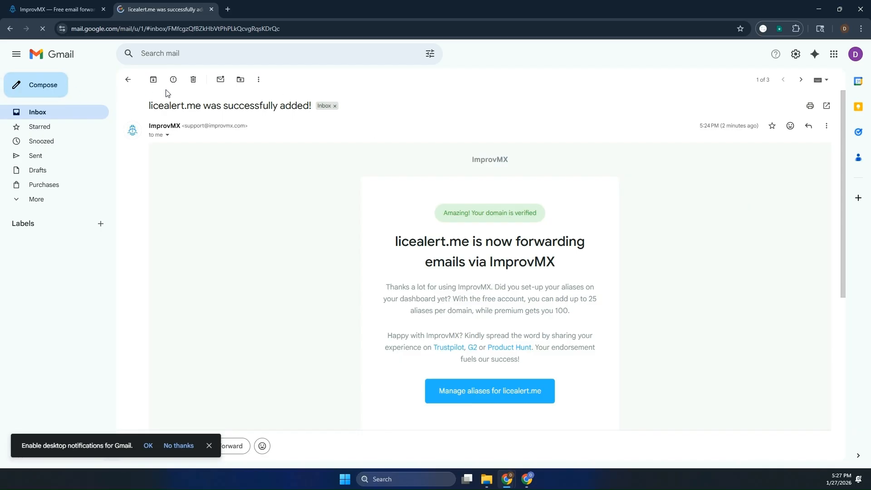
click(193, 80)
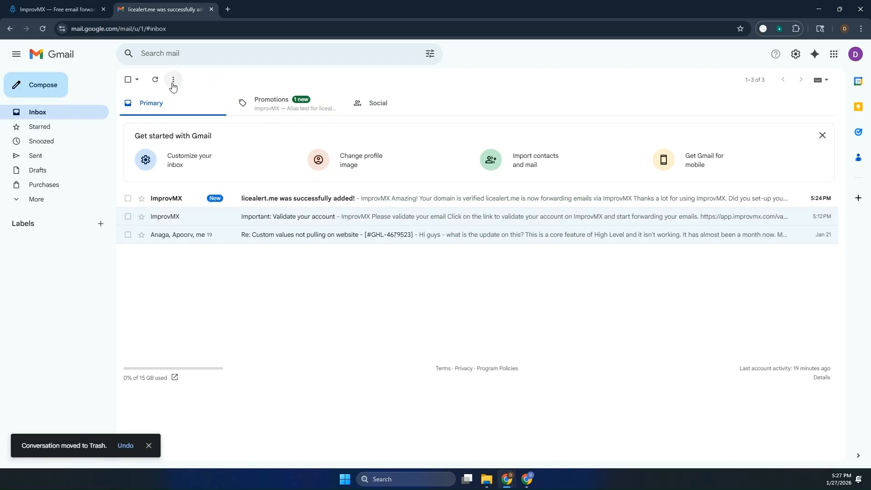
click(268, 112)
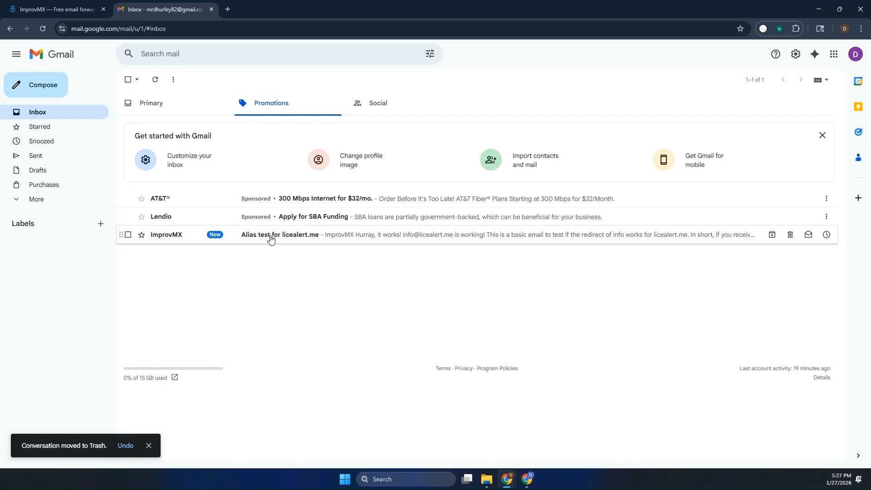
click(325, 239)
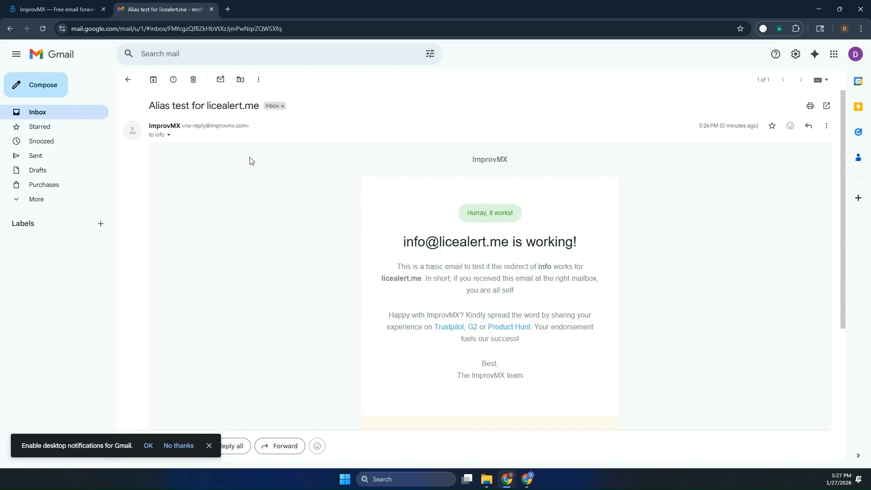
scroll(259, 176, down, 5)
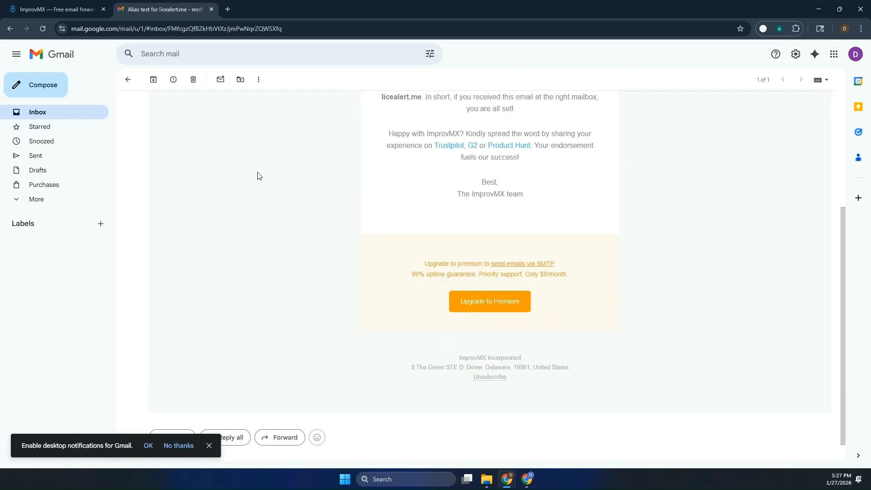
scroll(259, 176, up, 5)
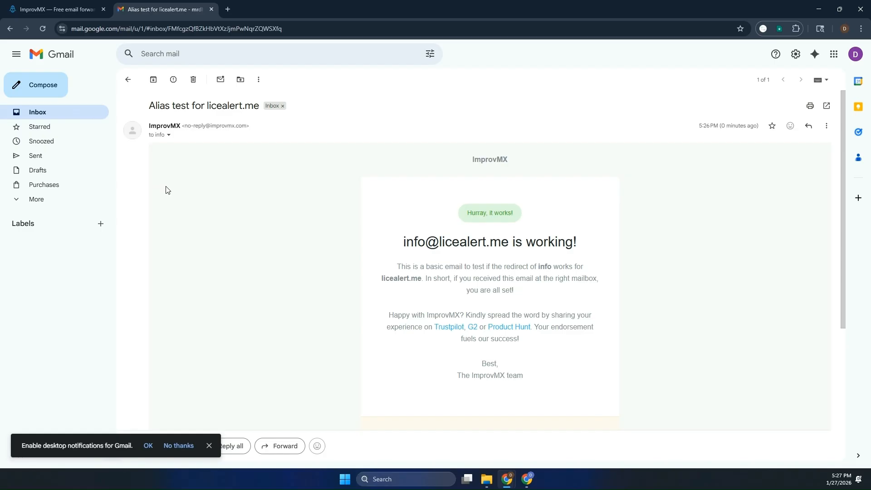
click(195, 80)
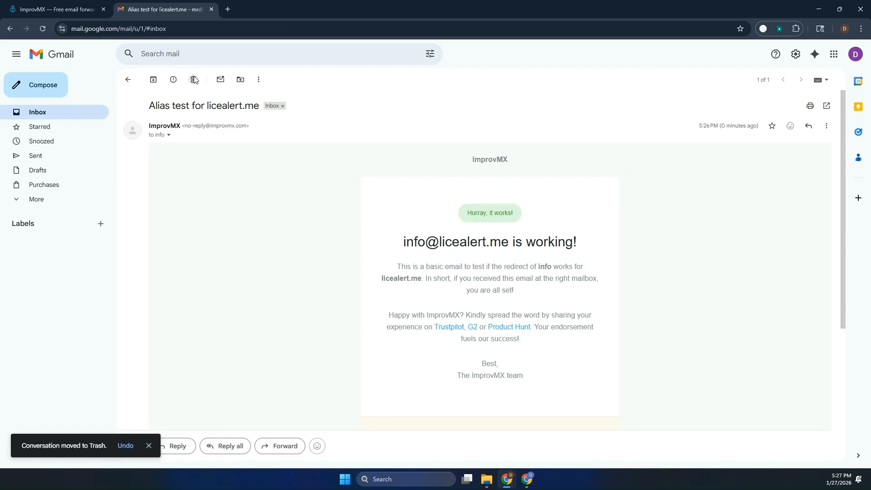
- Select and trash the ImprovMX account validation email in Primary
click(46, 116)
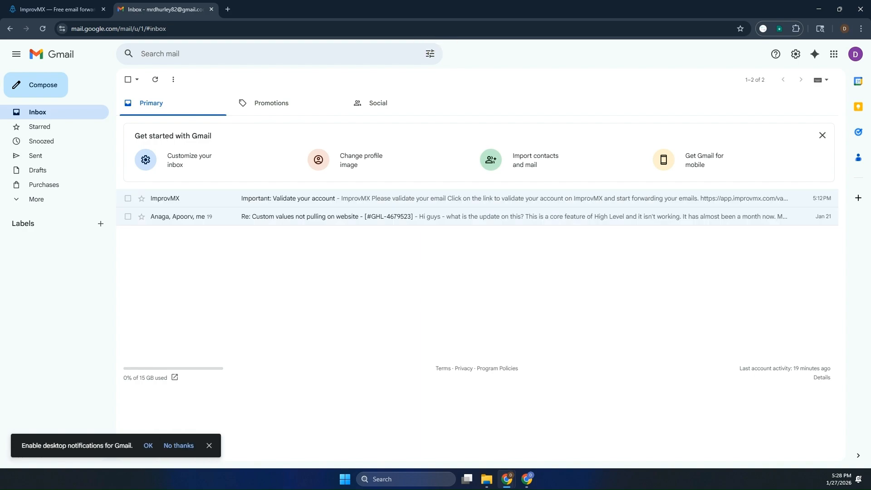
click(128, 198)
click(195, 80)
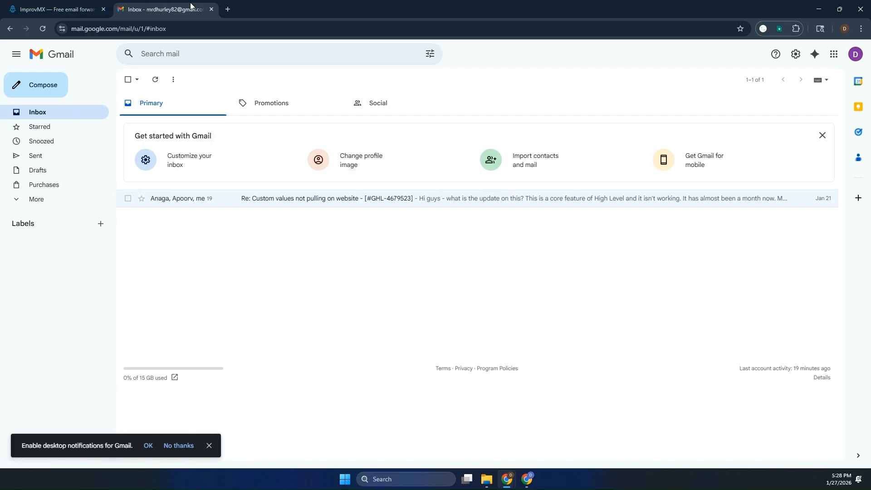
- Load brevo.com in a new tab and close the Gmail and ImprovMX tabs
click(227, 9)
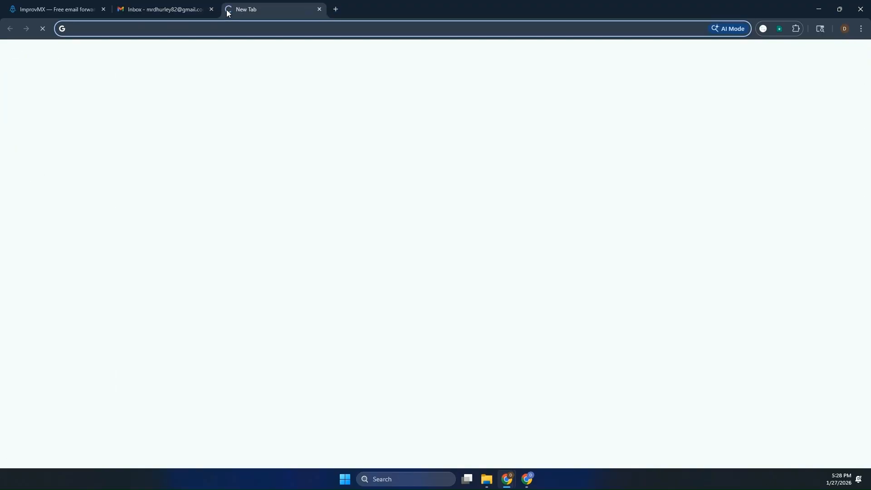
text(brevo.com)
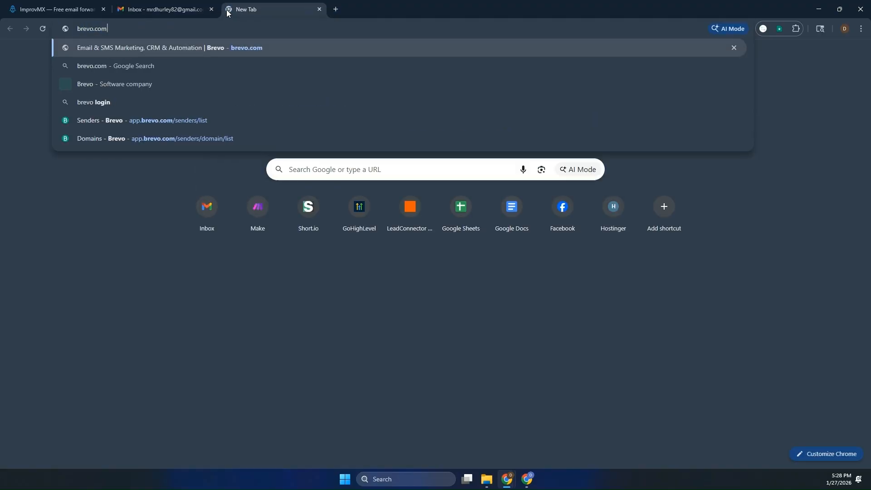
key(Return)
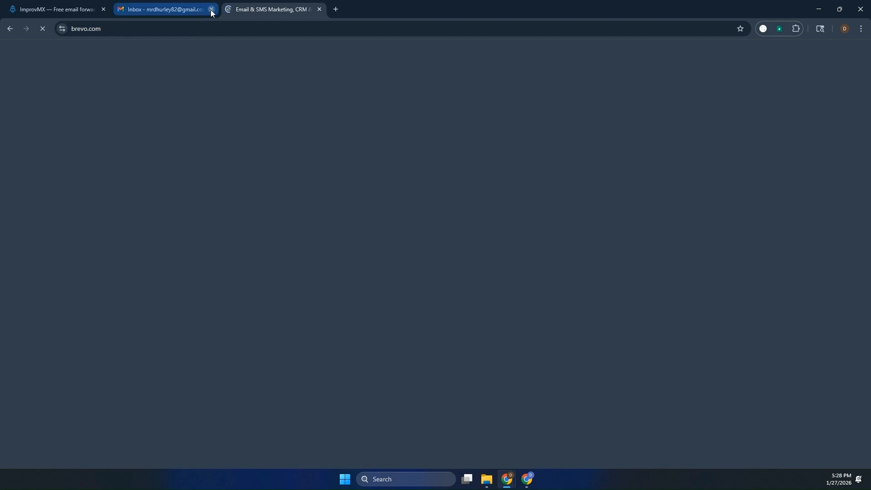
click(211, 10)
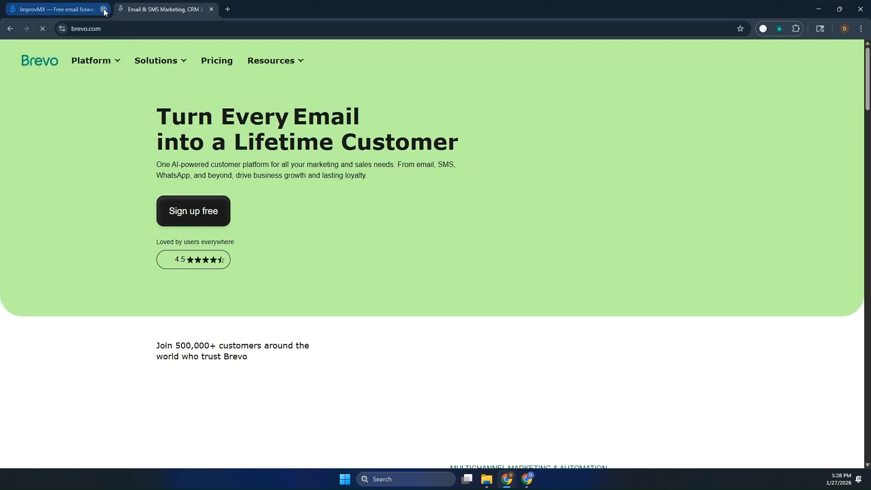
click(104, 10)
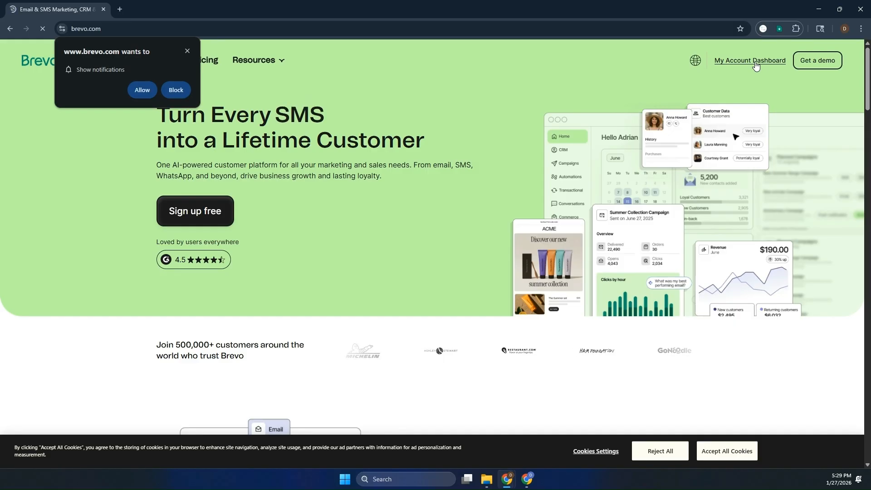
- Go from brevo.com to the account dashboard at app.brevo.com via 'My Account Dashboard'
click(749, 60)
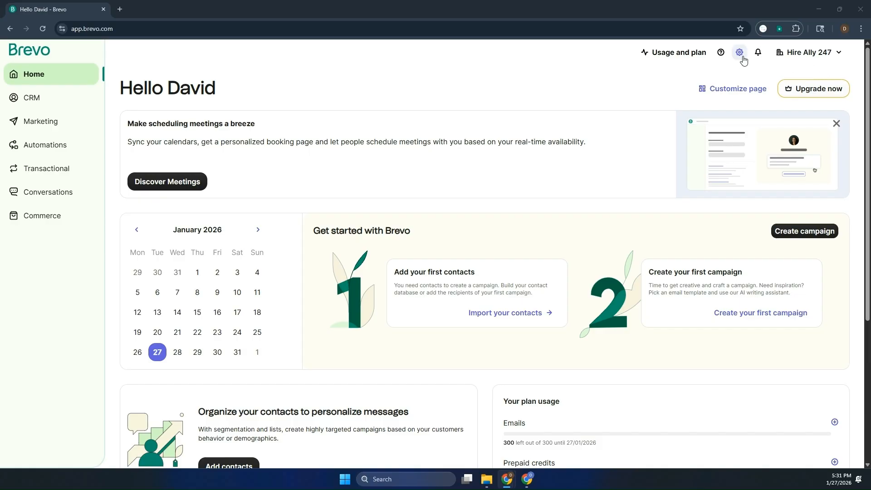
- Open Settings > Senders, domains, IPs and show the Domains list
click(806, 55)
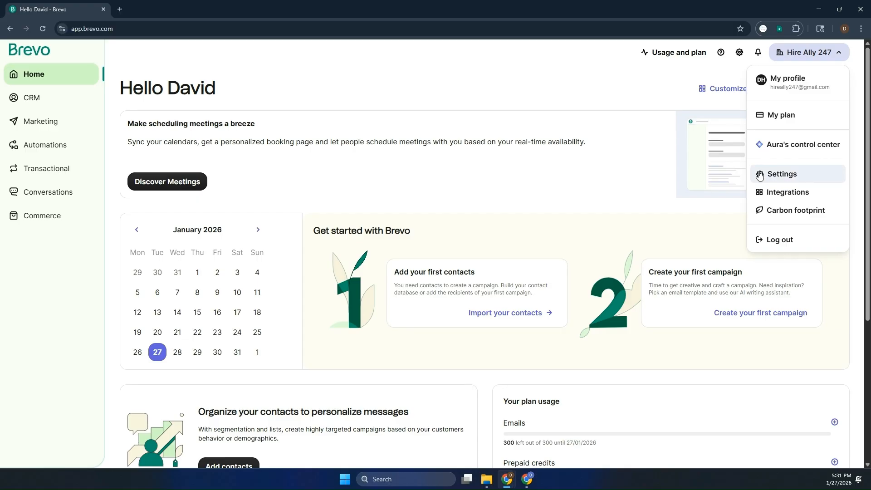
click(777, 175)
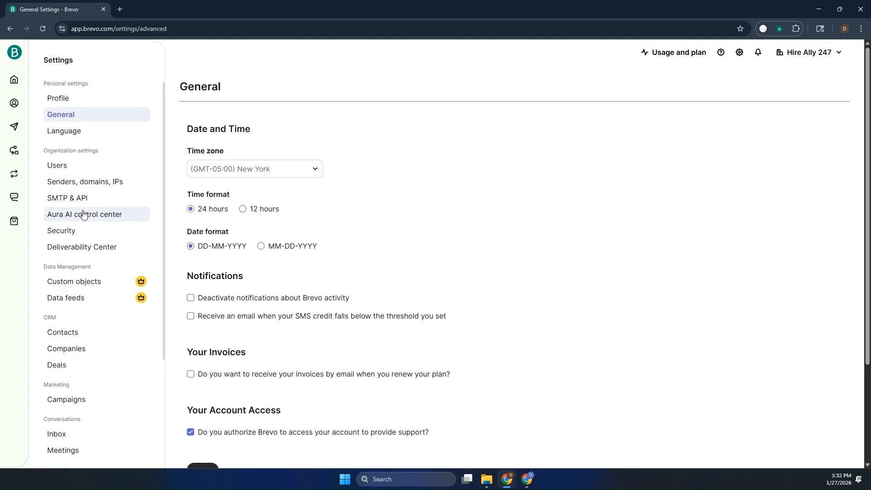
click(84, 186)
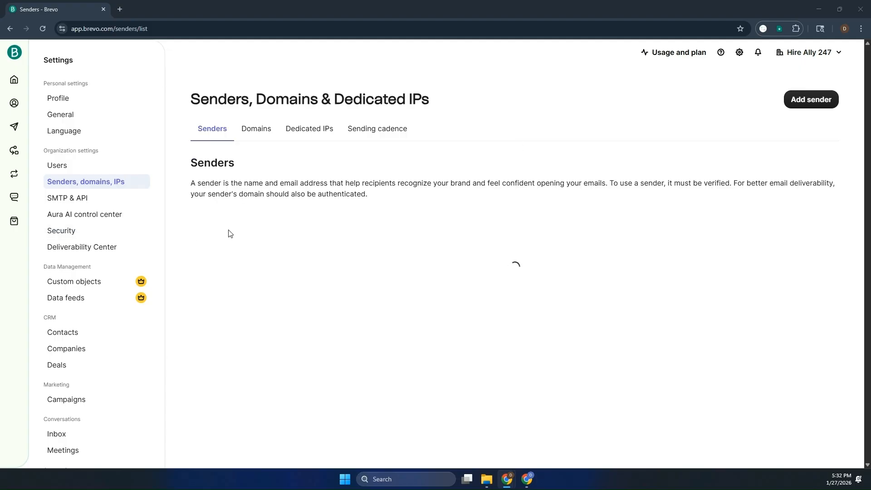
click(268, 141)
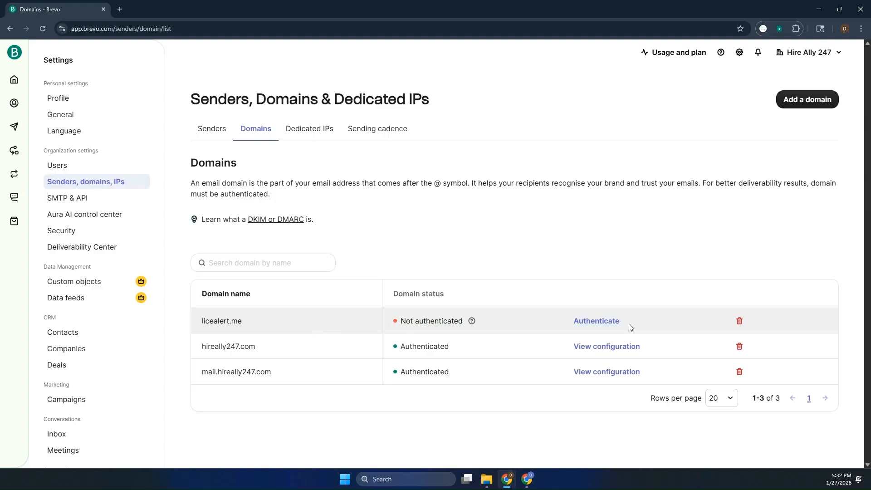
- Start authenticating licealert.me and choose 'Authenticate the domain yourself'
click(595, 320)
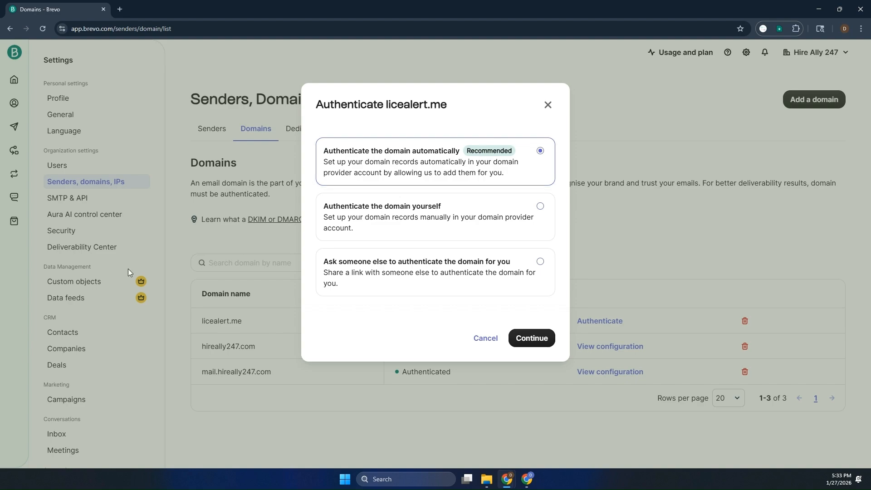
click(363, 221)
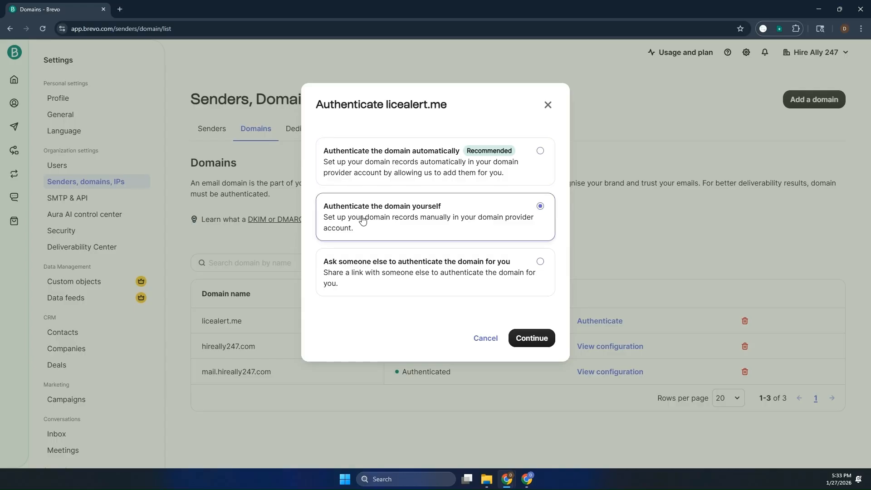
click(539, 338)
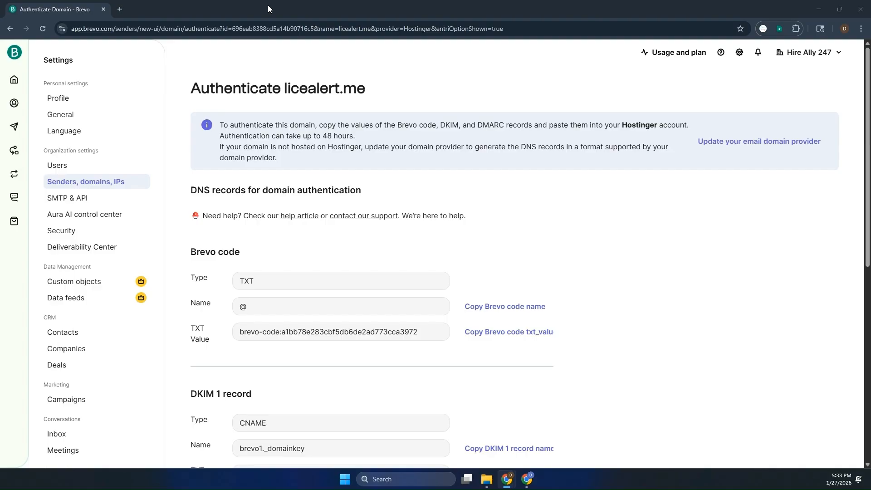
- Add a Hostinger TXT record at @ holding Brevo's verification code
drag(274, 7, 0, 46)
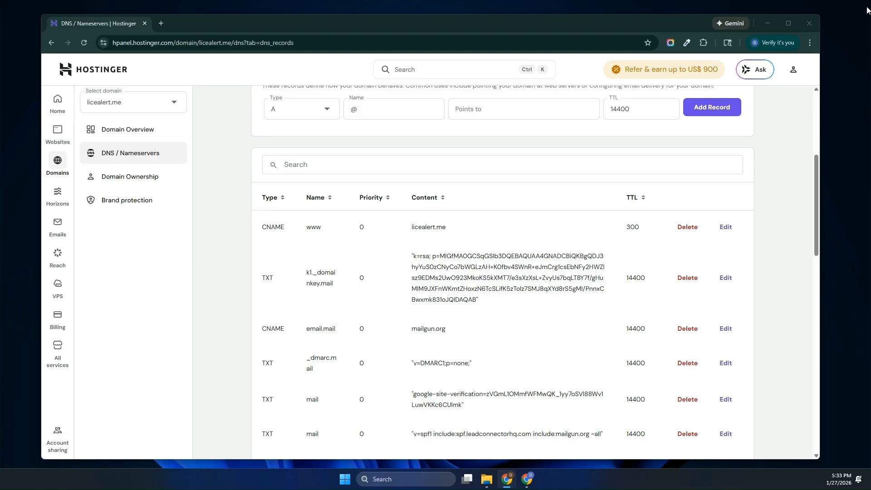
click(788, 23)
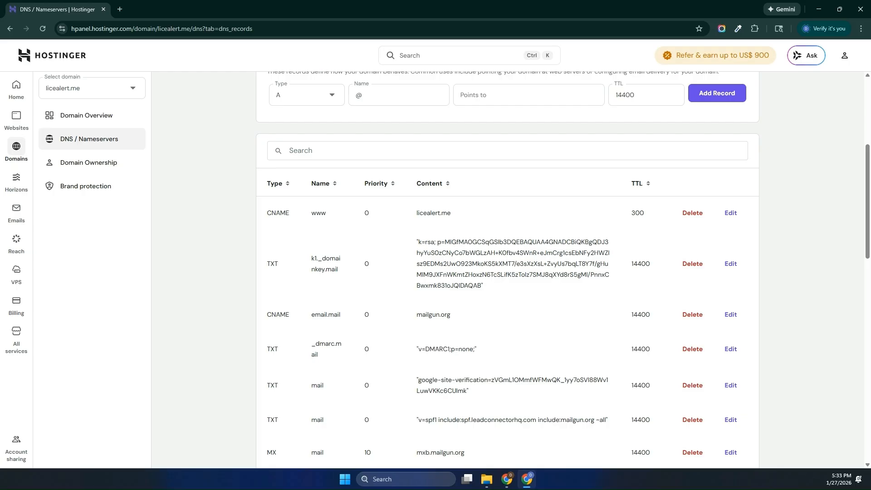
key(alt+Tab)
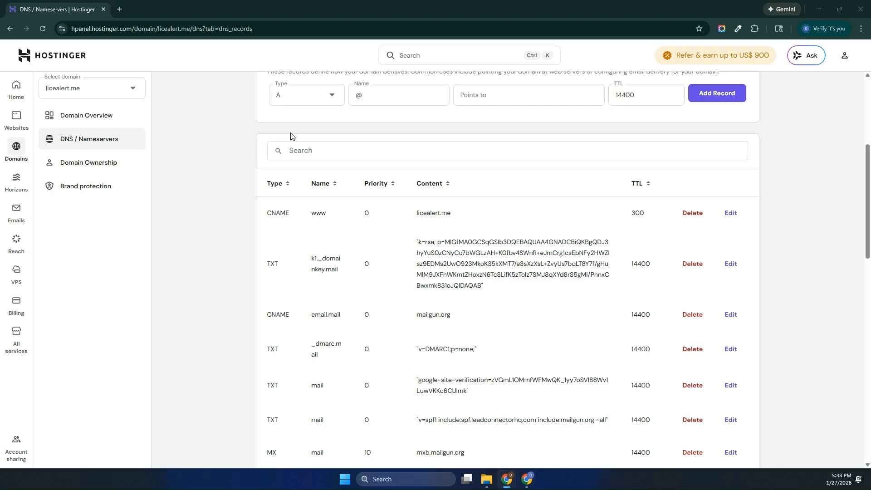
click(319, 98)
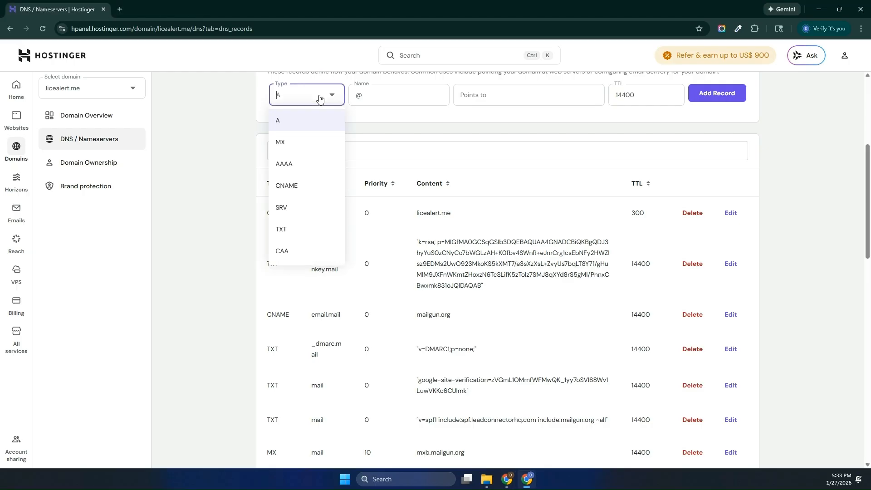
click(300, 224)
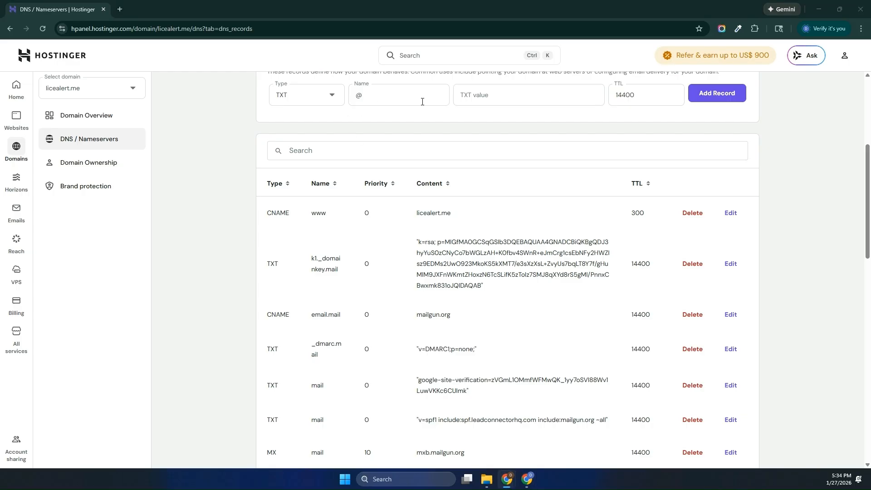
click(463, 97)
key(ctrl+v)
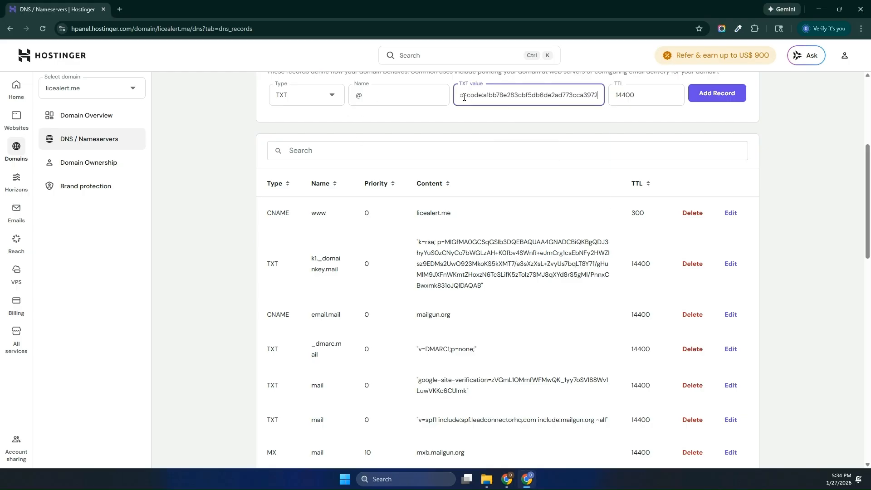
click(702, 95)
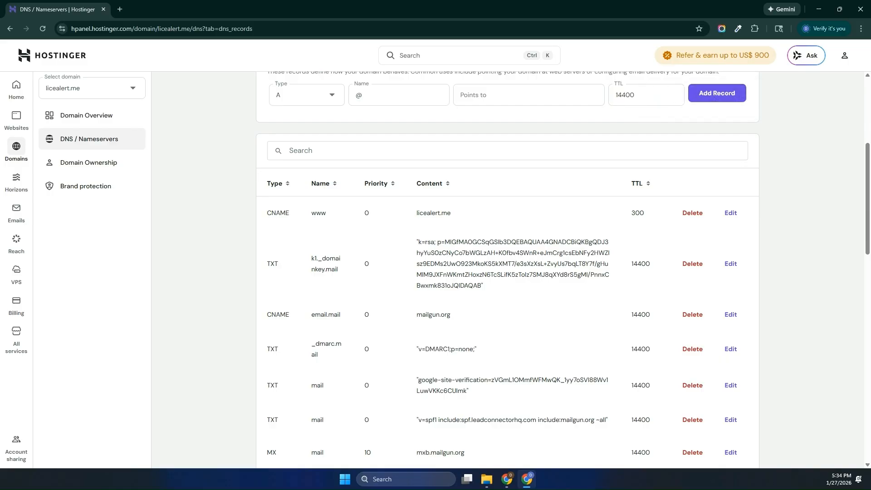
key(alt+Tab)
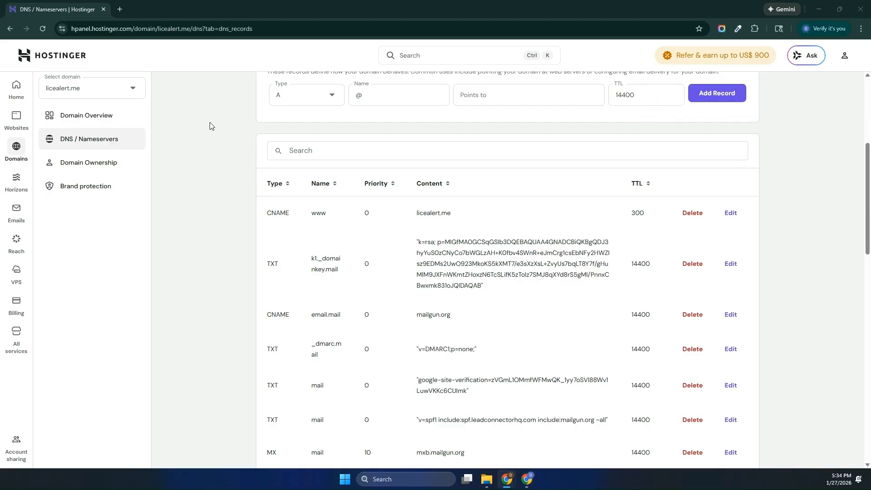
- Add a CNAME record brevo1._domainkey pointing to b1.licealert-me.dkim.brevo.com
click(336, 100)
click(315, 186)
double_click(375, 97)
text(brevo1._domainkey)
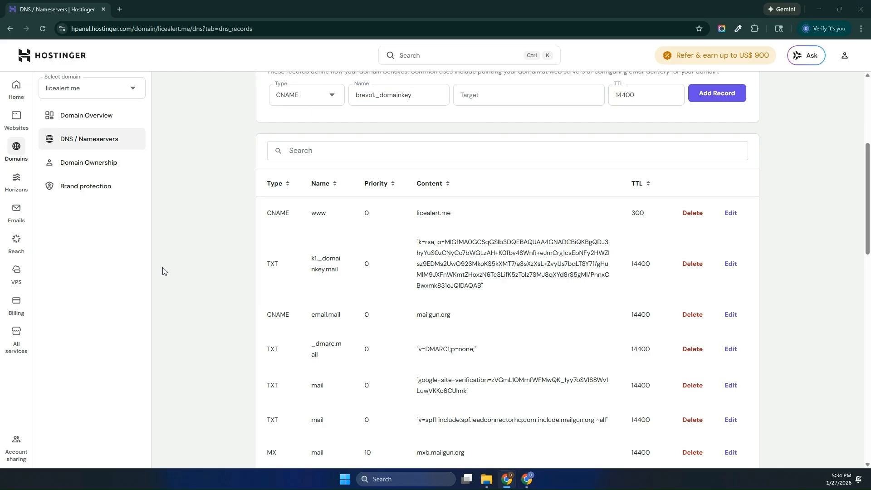
click(534, 103)
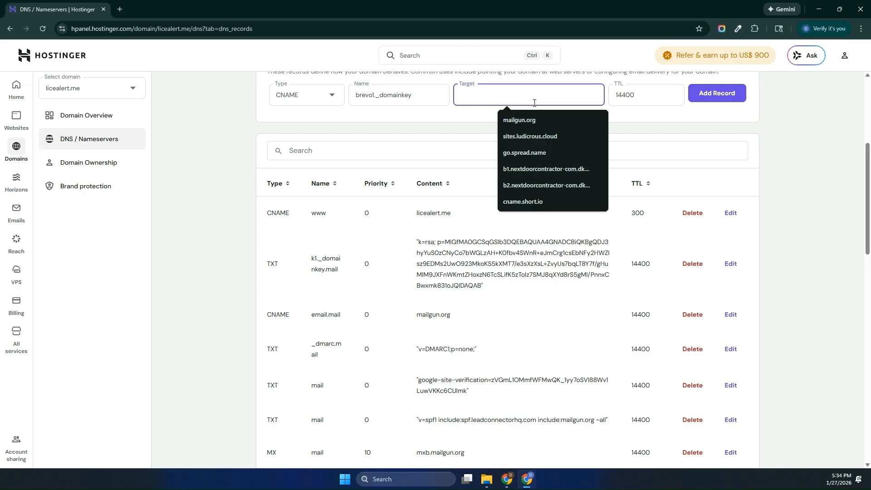
text(b1.licealert-me.dkim.brevo.com)
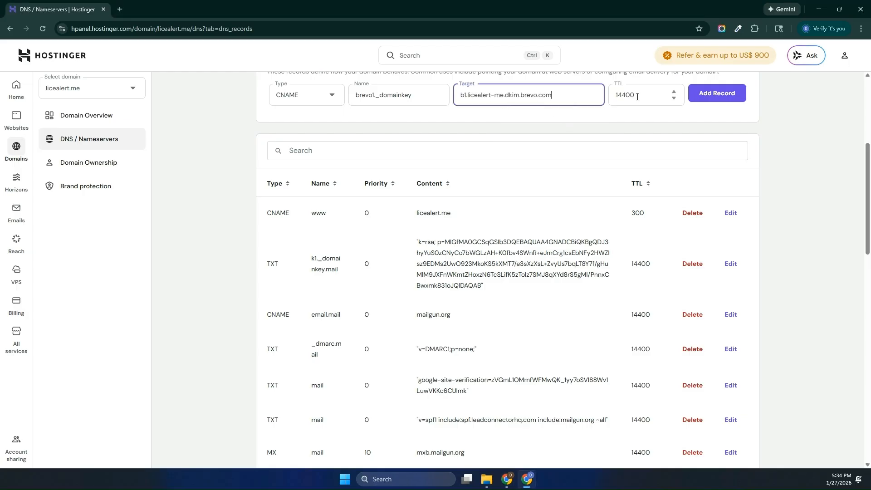
click(714, 94)
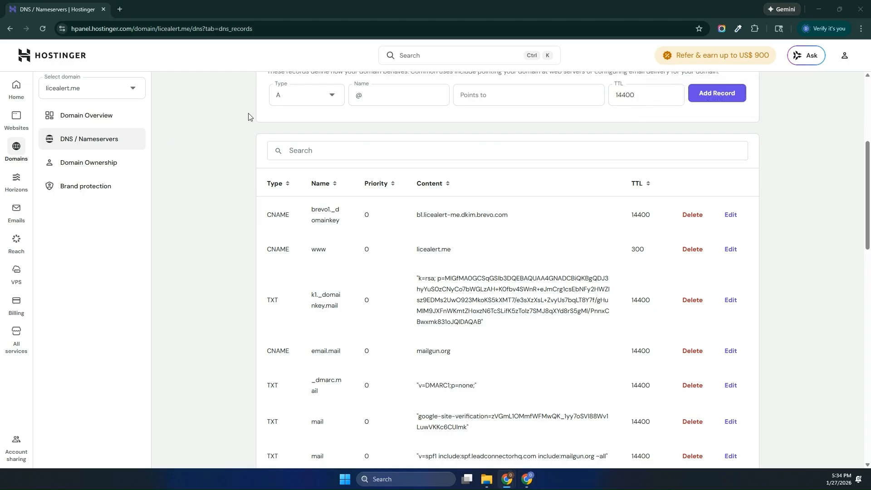
- Add a second CNAME record brevo2._domainkey pointing to b2.licealert-me.dkim.brevo.com
click(331, 99)
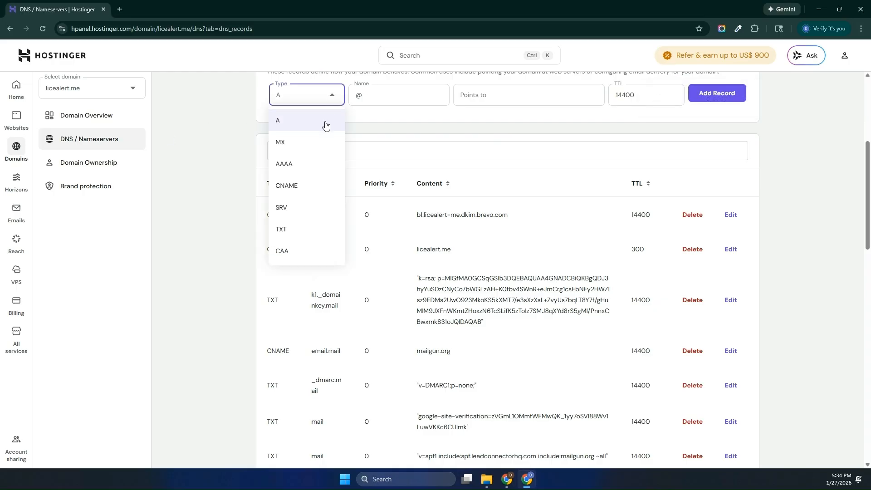
key(Return)
click(398, 96)
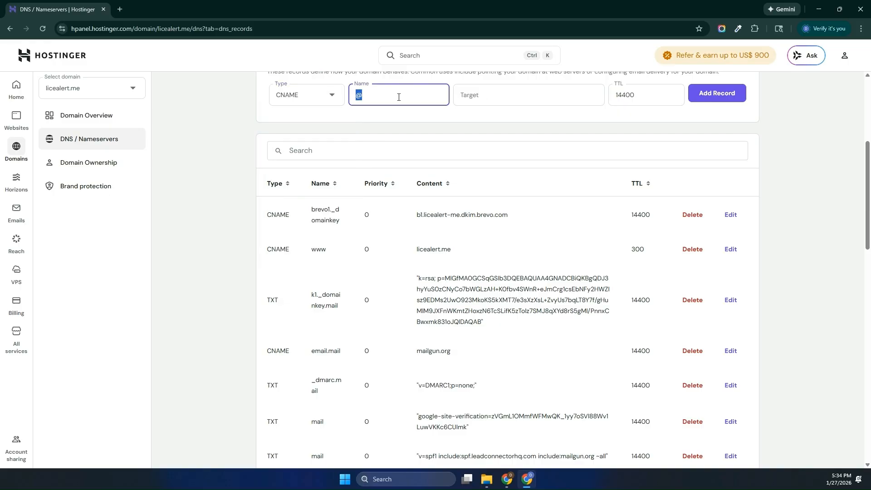
text(brevo2._domainkey)
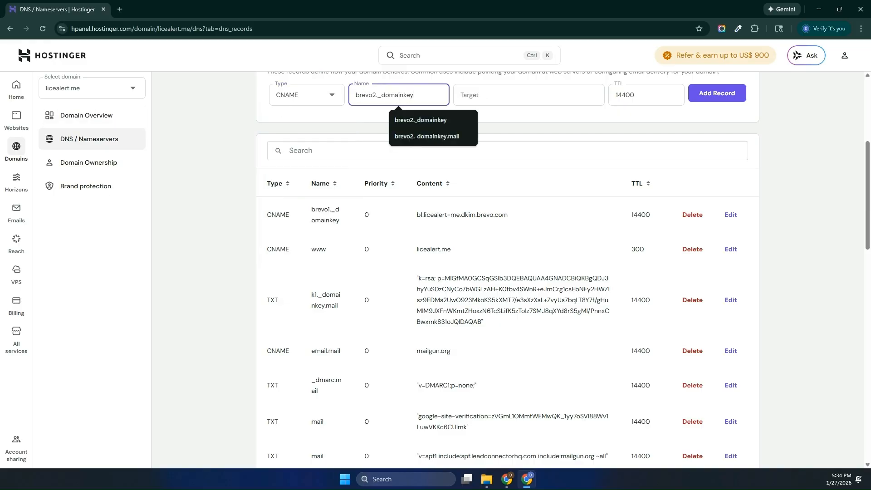
key(alt+Tab)
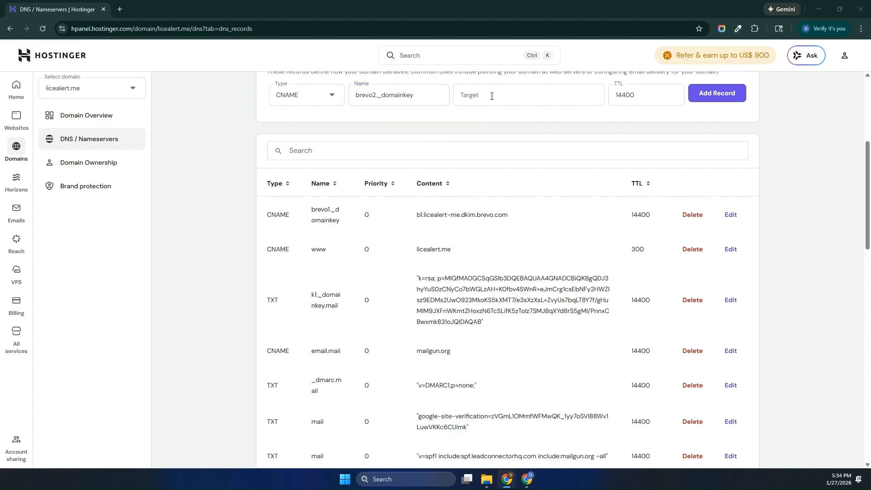
key(alt+Tab)
click(491, 96)
text(b2.licealert-me.dkim.brevo.com)
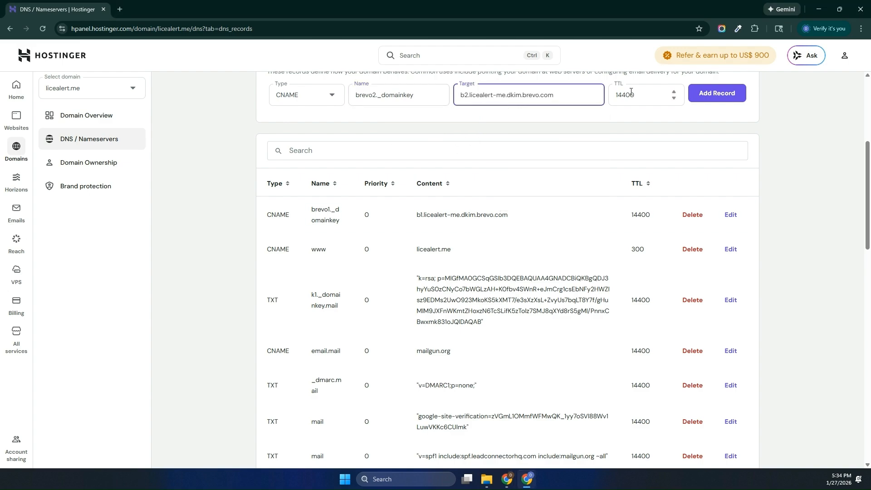
click(715, 95)
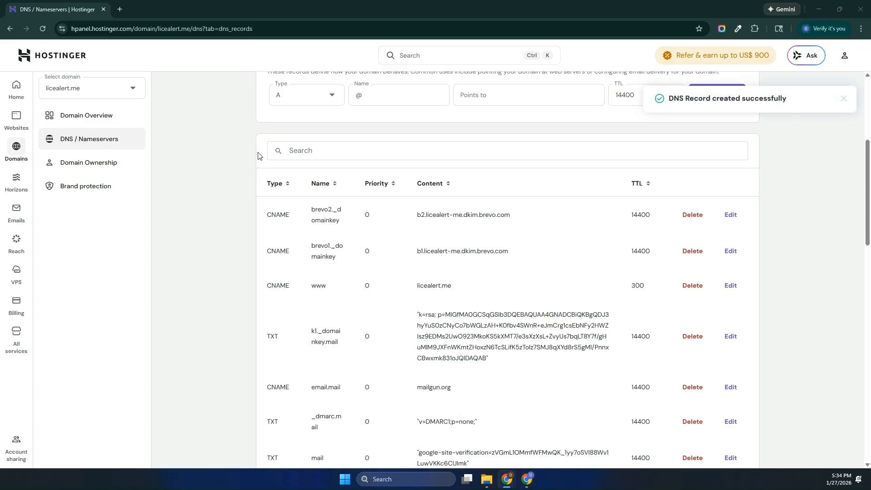
click(333, 102)
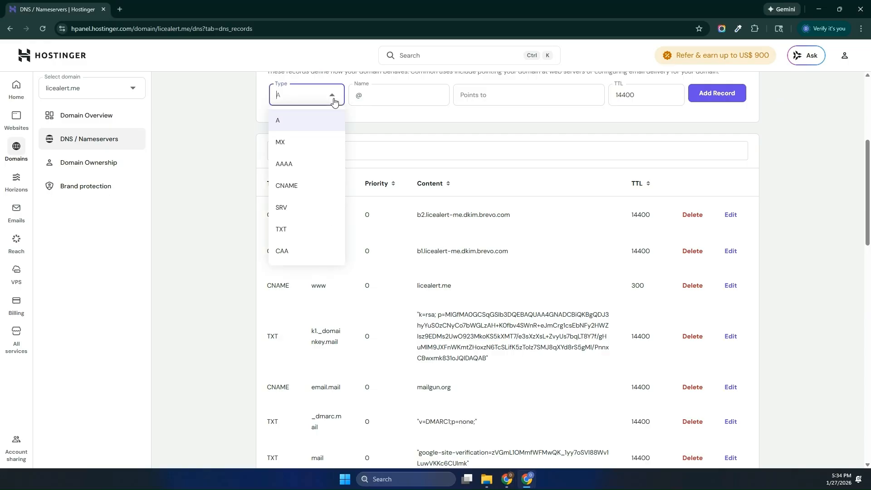
click(307, 239)
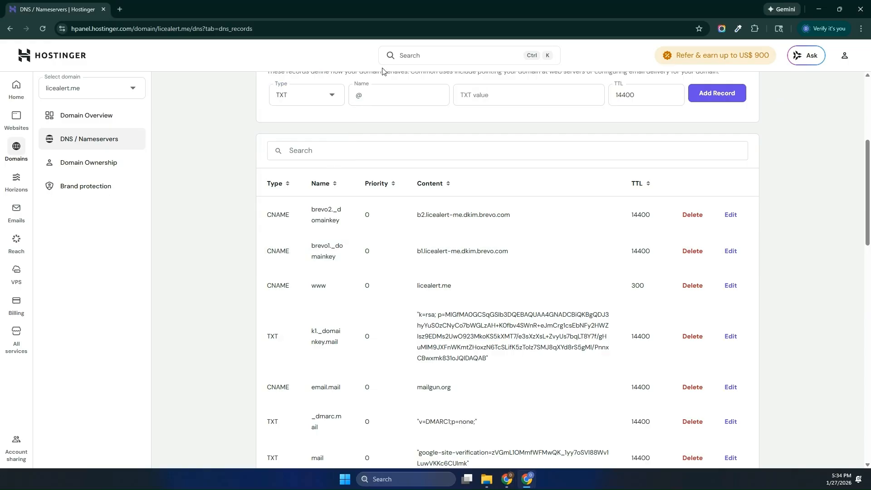
click(372, 96)
double_click(372, 96)
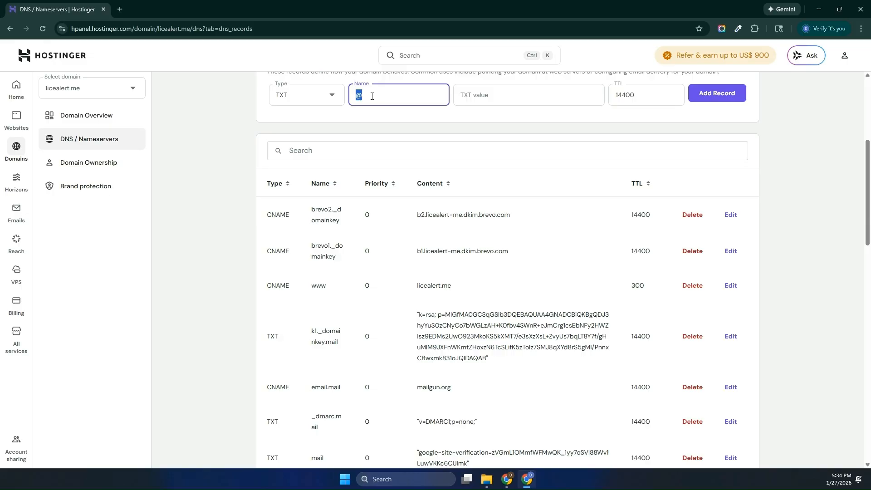
text(_dmarc)
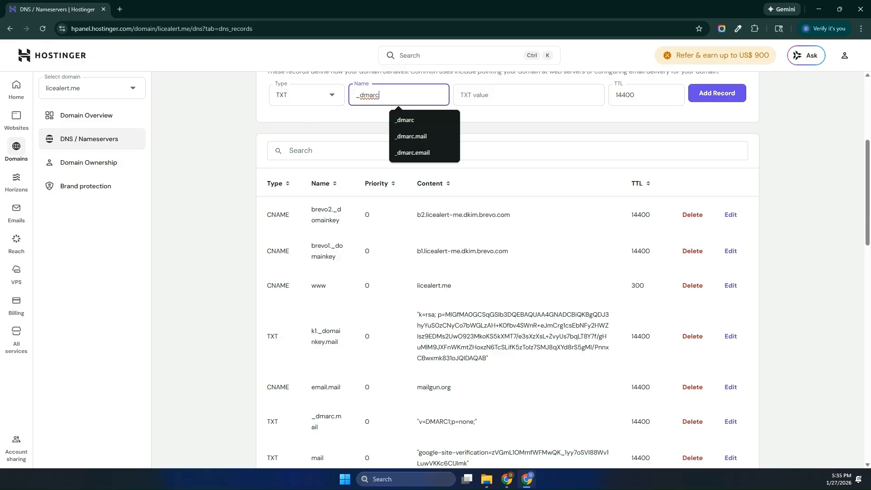
key(alt+Tab)
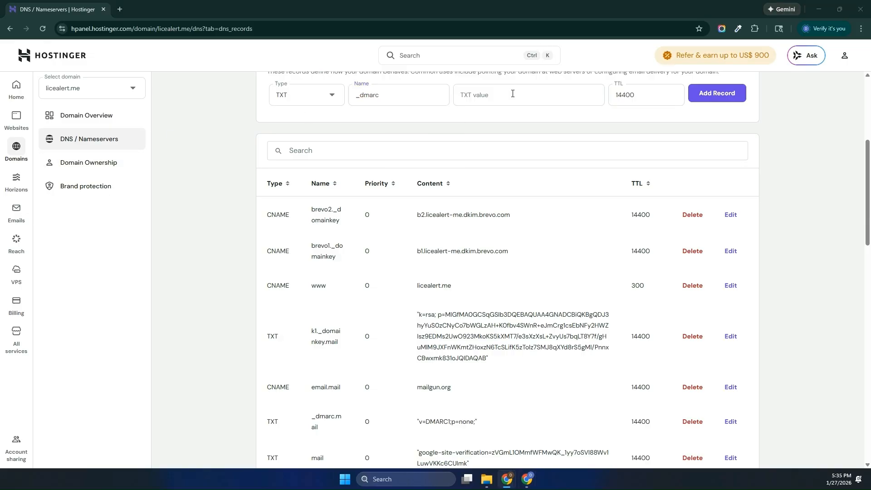
click(512, 93)
key(ctrl+v)
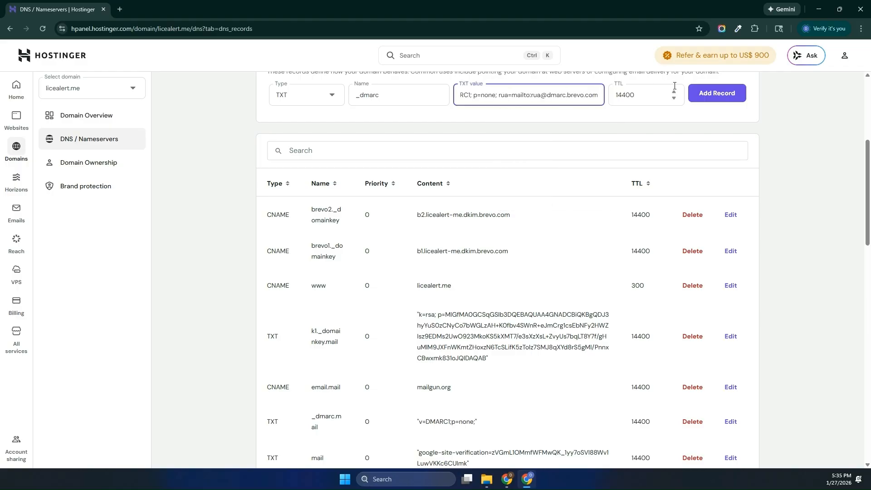
click(702, 93)
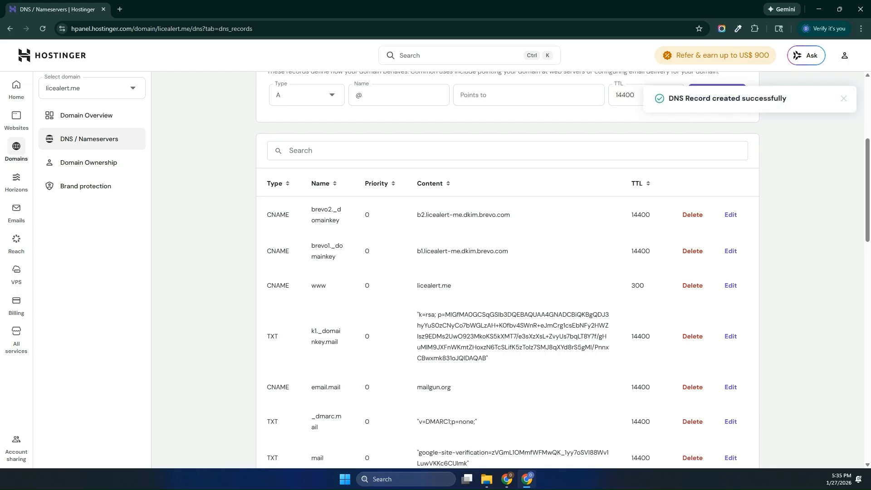
- Bring the Brevo window back over the Hostinger page
scroll(274, 278, down, 9)
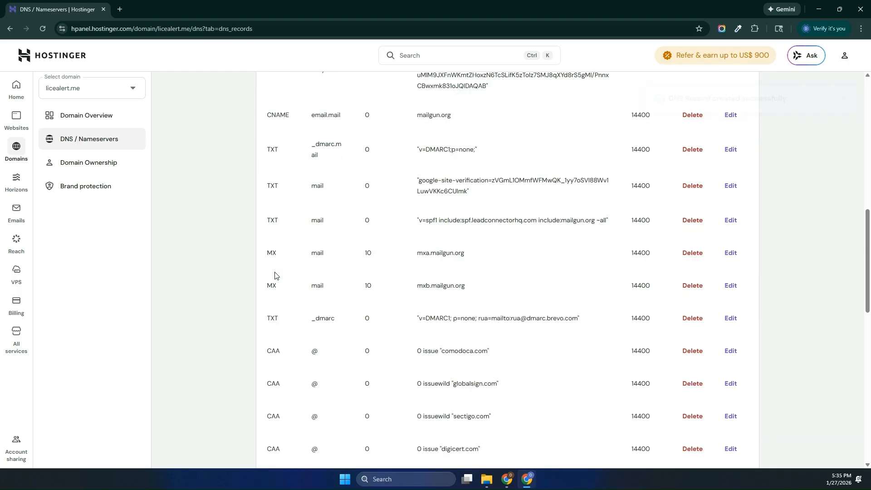
scroll(275, 279, up, 12)
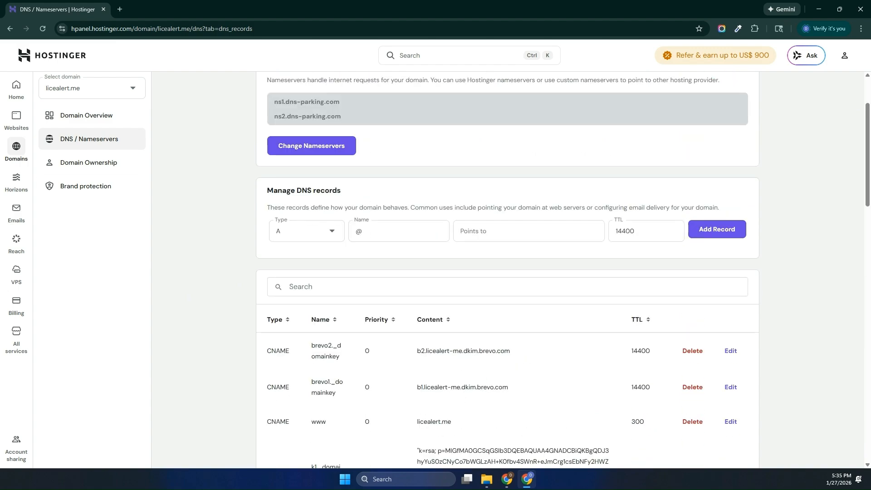
drag(0, 23, 545, 16)
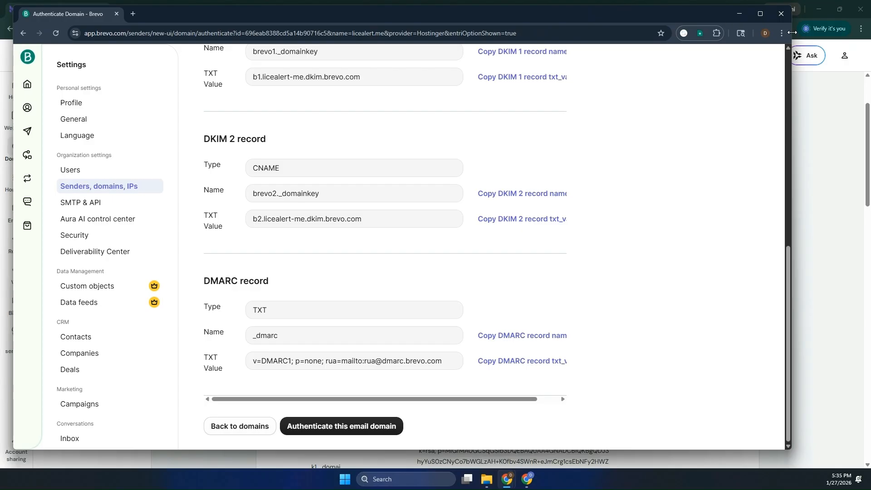
- Maximize Brevo and run the licealert.me authentication check twice, dismissing the not-authenticated notice
click(759, 13)
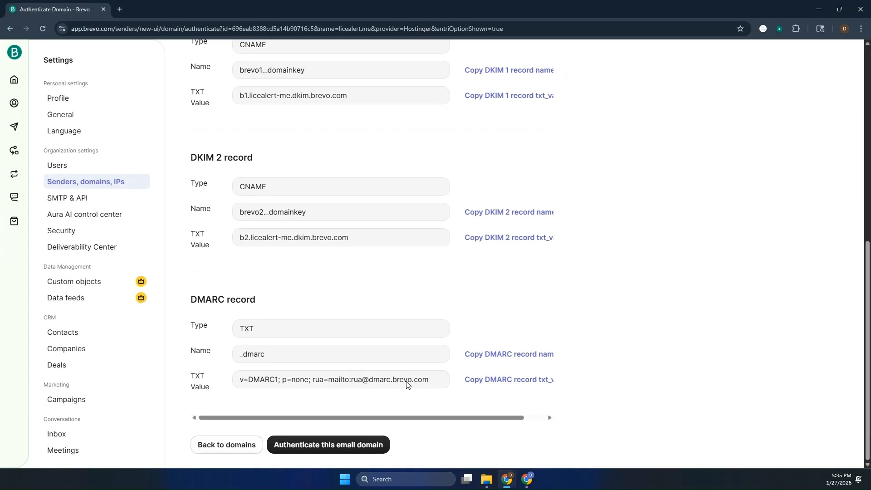
click(329, 438)
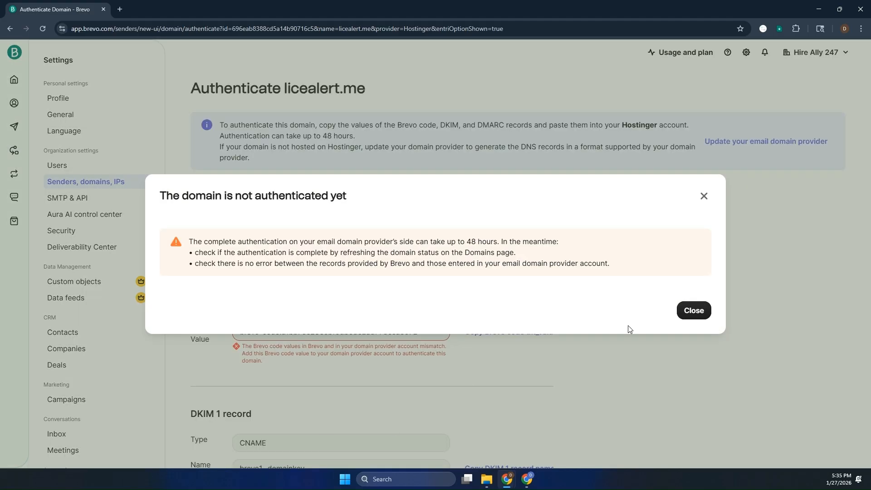
click(690, 311)
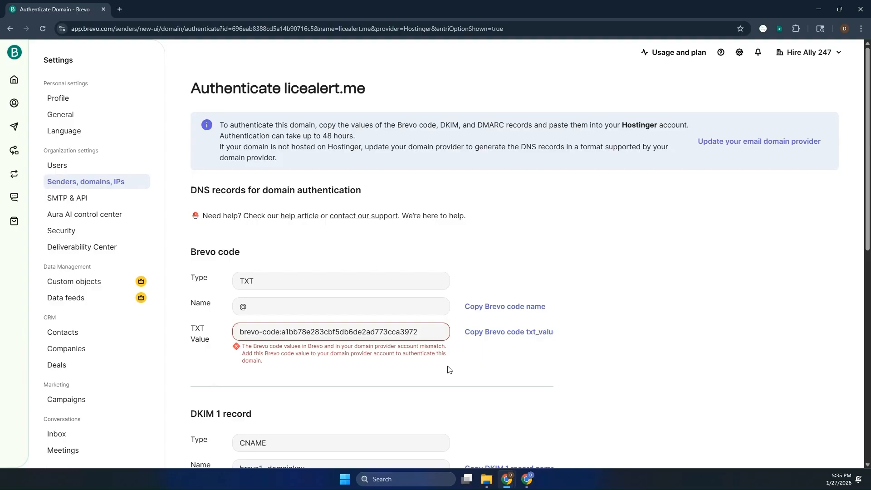
scroll(440, 370, down, 4)
scroll(437, 372, down, 6)
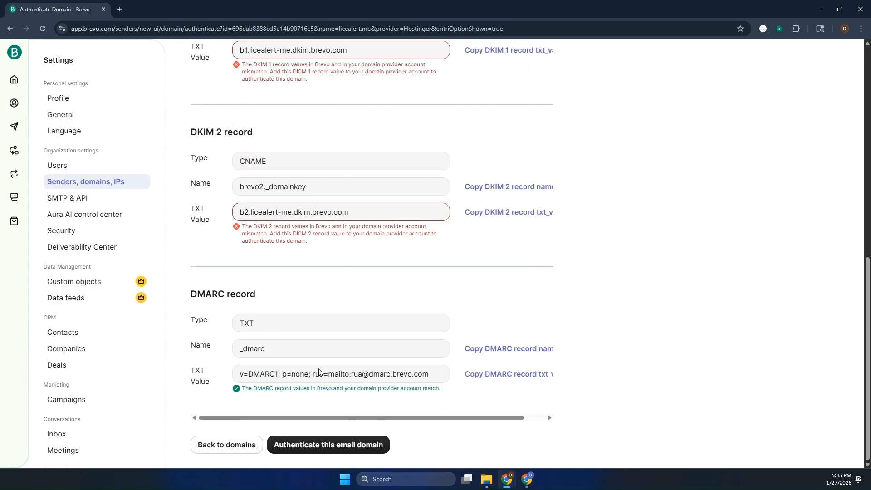
click(369, 375)
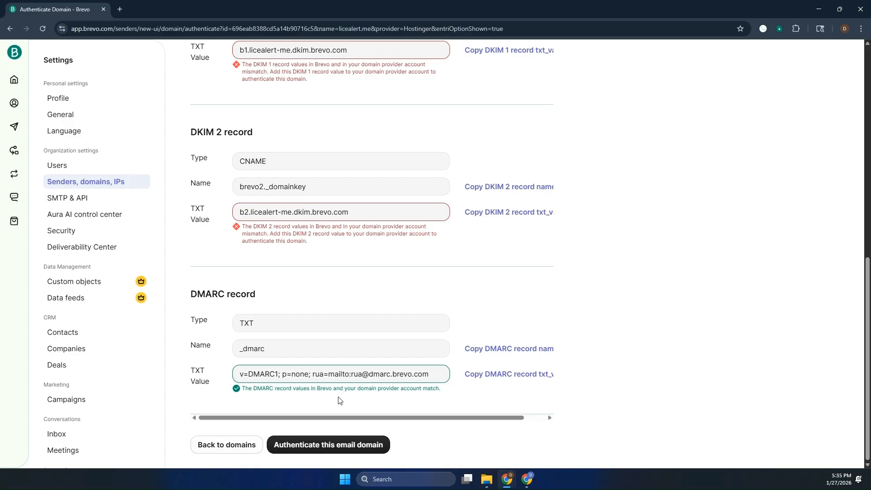
click(320, 446)
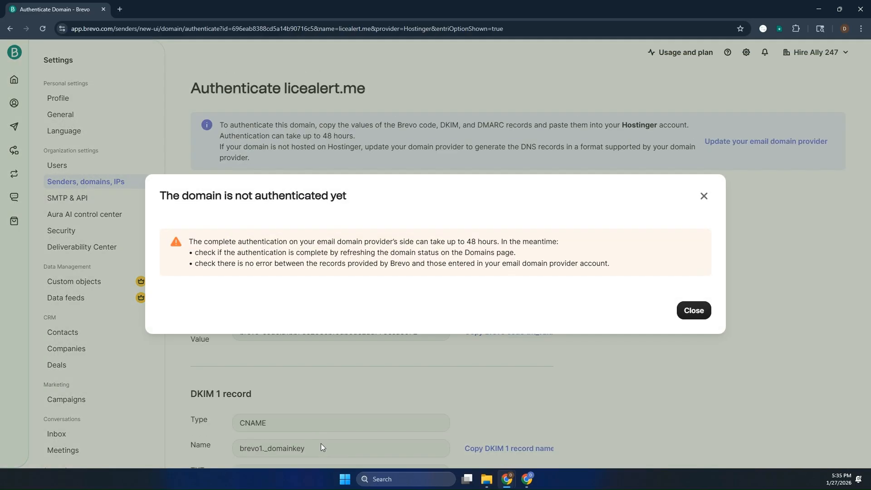
click(686, 317)
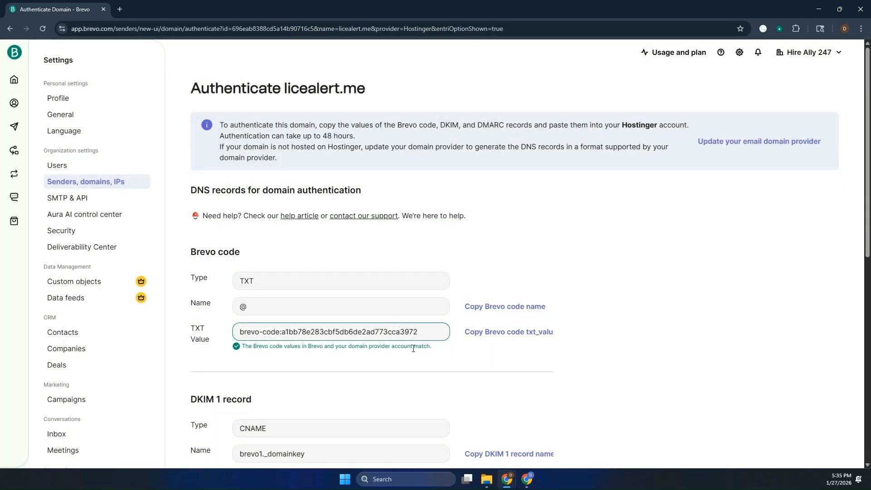
- Retry authenticating licealert.me two more times; it still reports not authenticated
scroll(406, 343, down, 7)
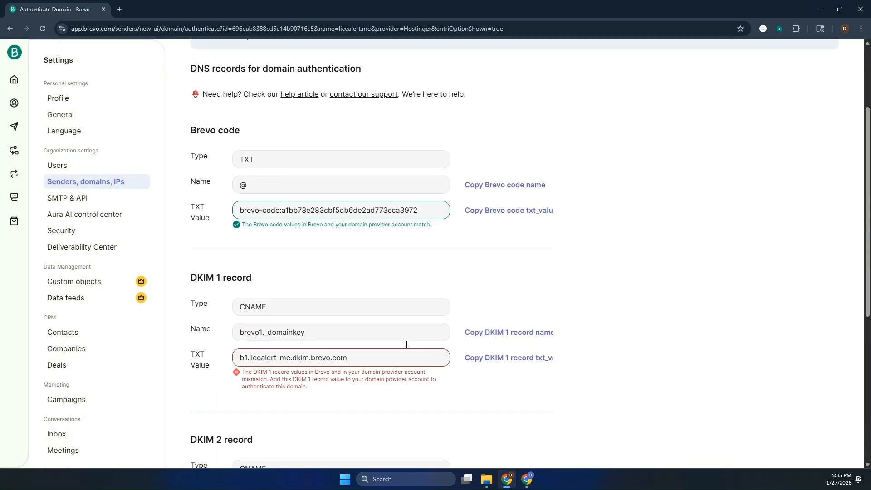
scroll(406, 347, down, 2)
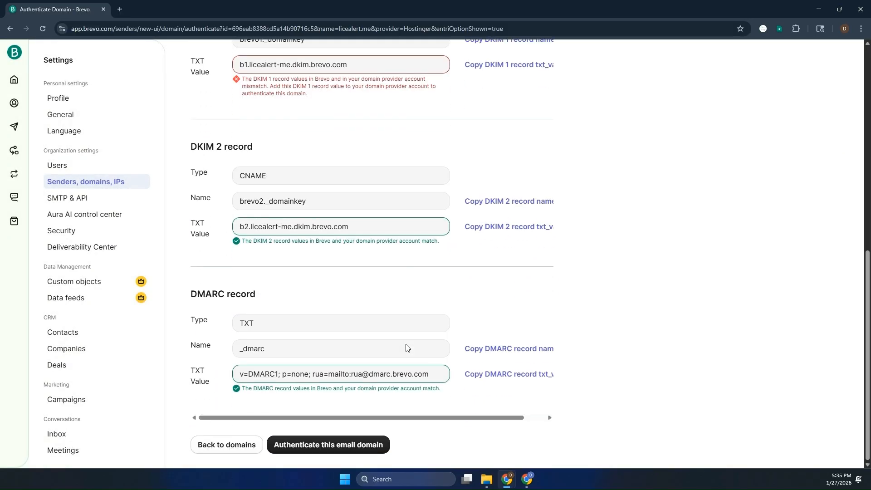
click(365, 448)
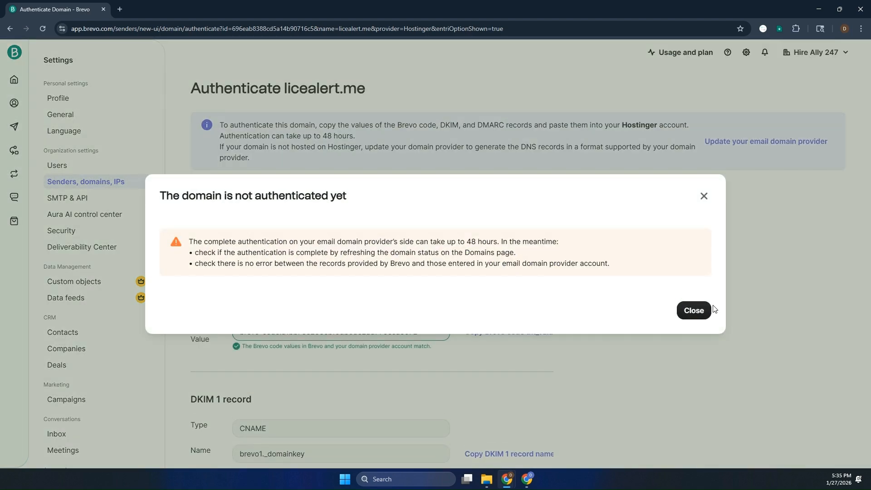
click(701, 311)
scroll(501, 316, down, 6)
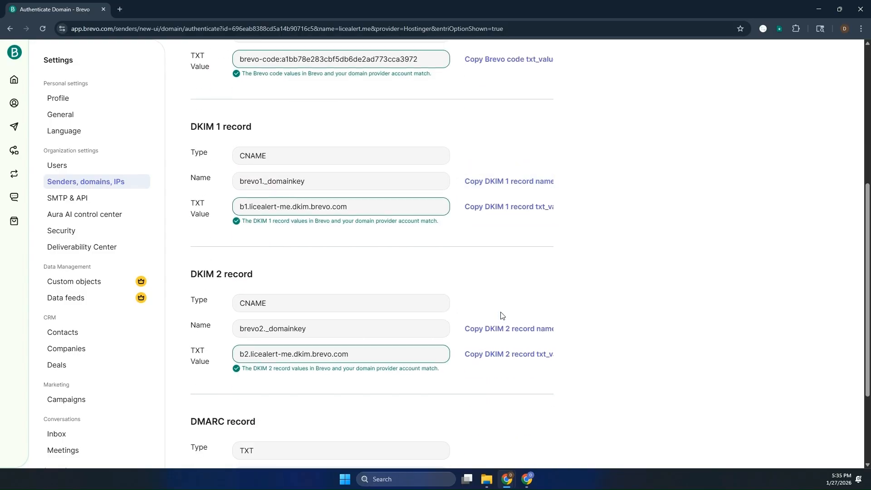
scroll(501, 316, down, 3)
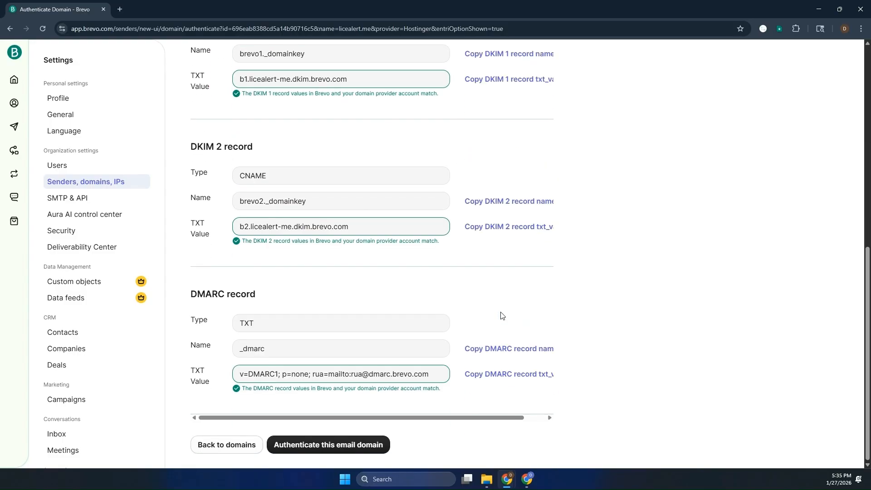
click(357, 440)
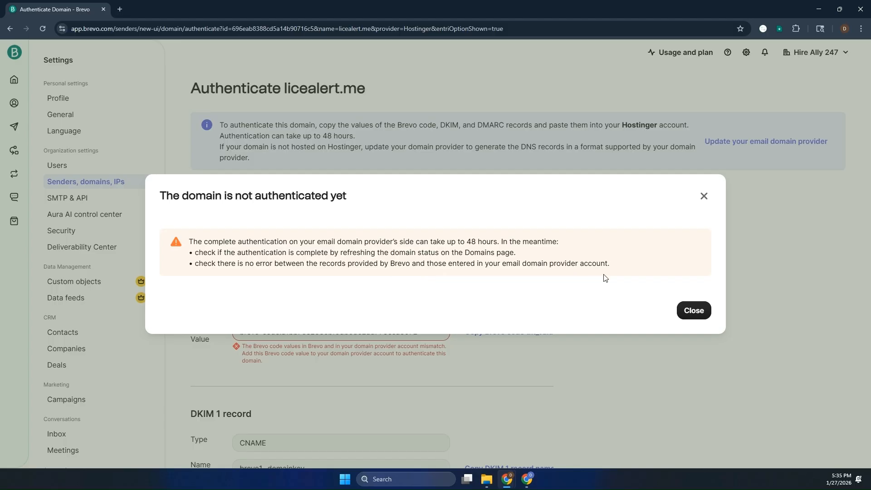
click(689, 312)
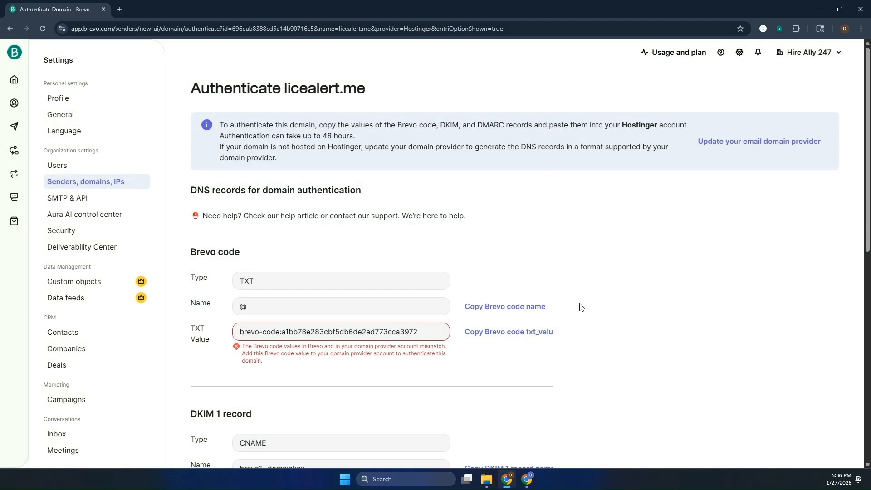
- From Senders, domains & IPs > Domains, start authenticating licealert.me with manual DNS records
click(84, 182)
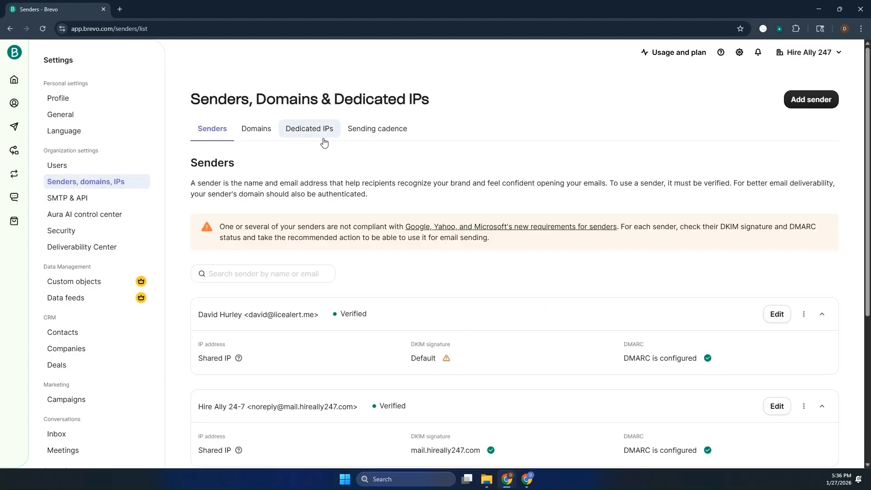
click(268, 136)
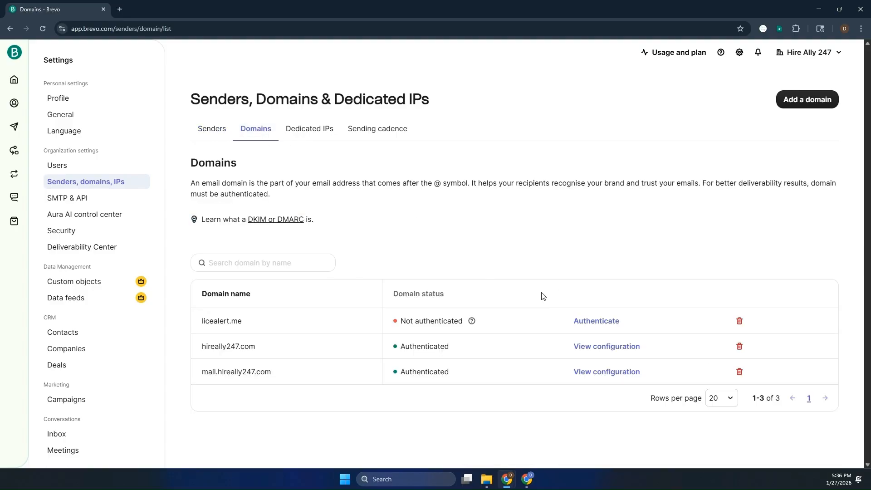
click(593, 321)
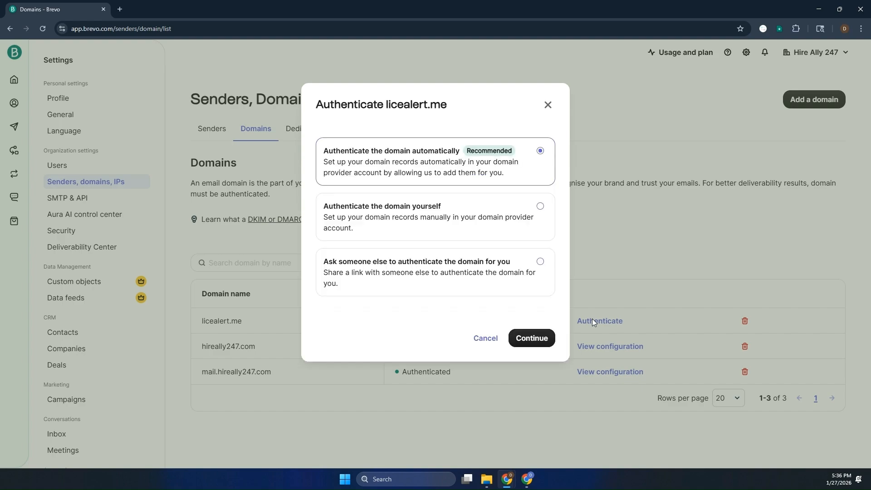
click(482, 205)
click(526, 335)
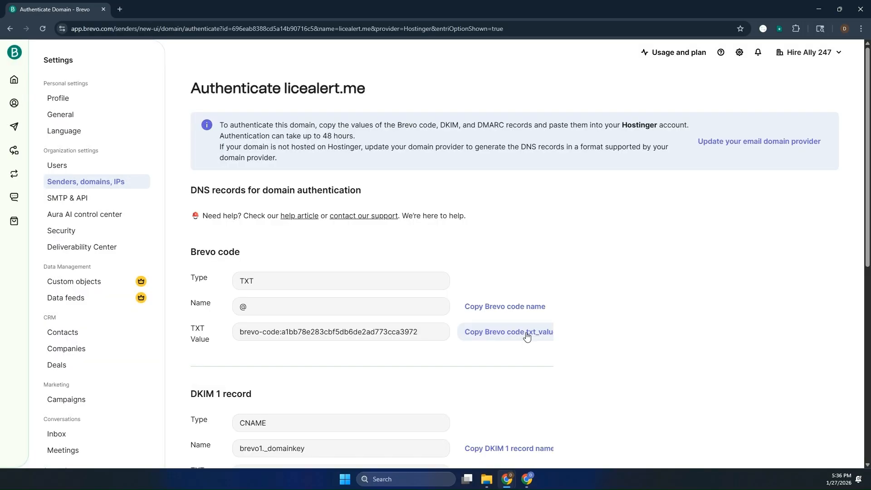
- Request authentication of licealert.me twice, closing the not-yet-authenticated notice each time
scroll(526, 335, down, 8)
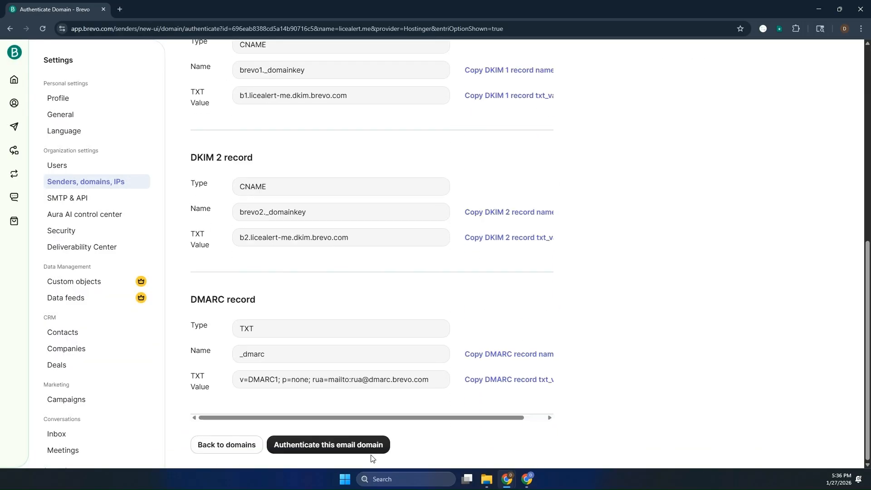
click(364, 443)
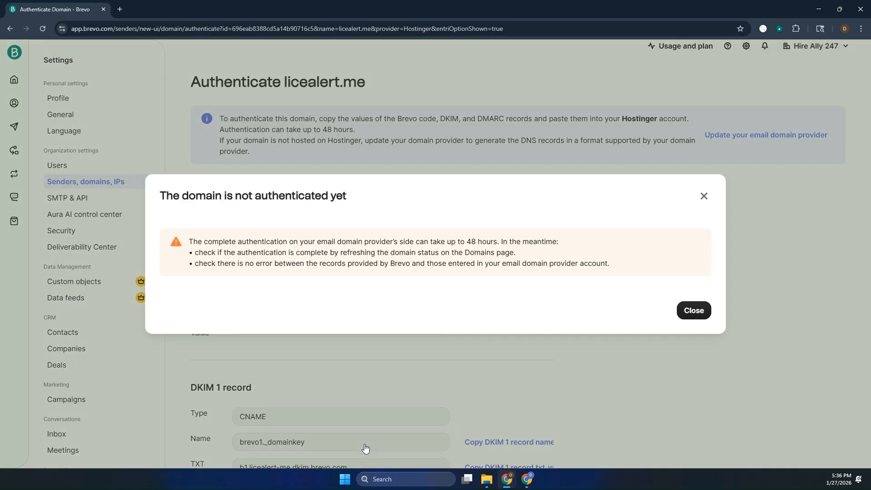
click(692, 309)
scroll(325, 322, down, 3)
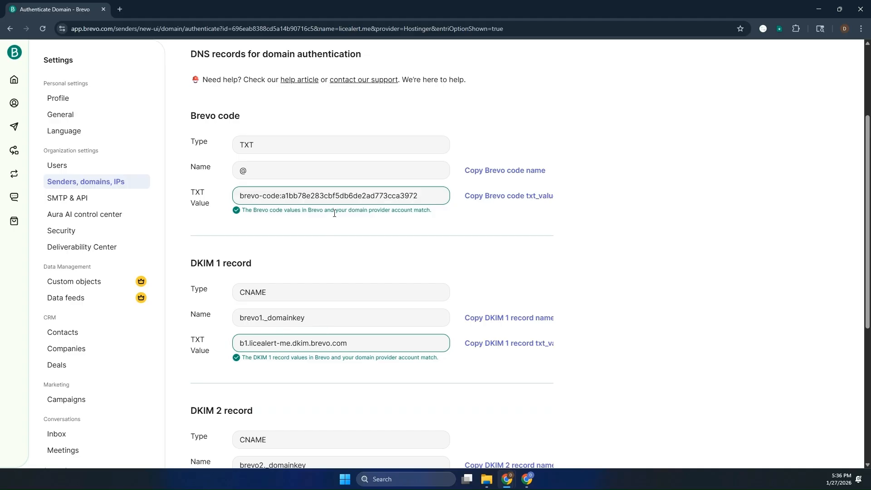
scroll(338, 290, down, 5)
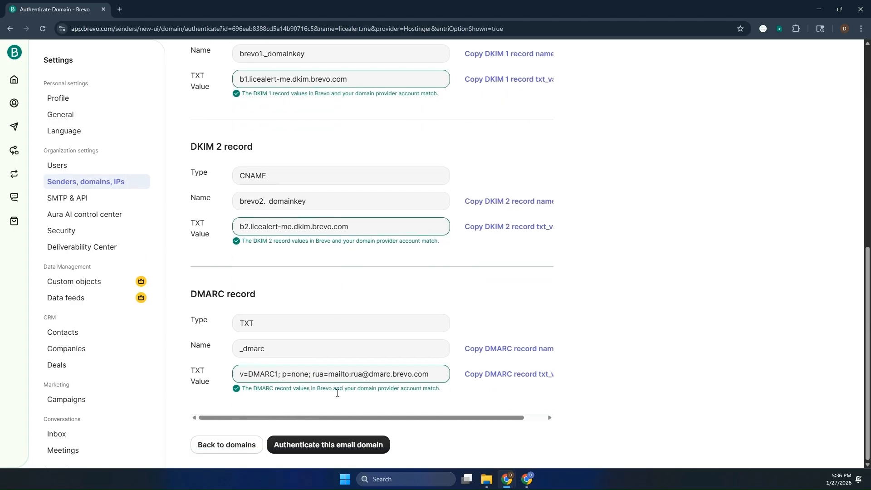
click(337, 447)
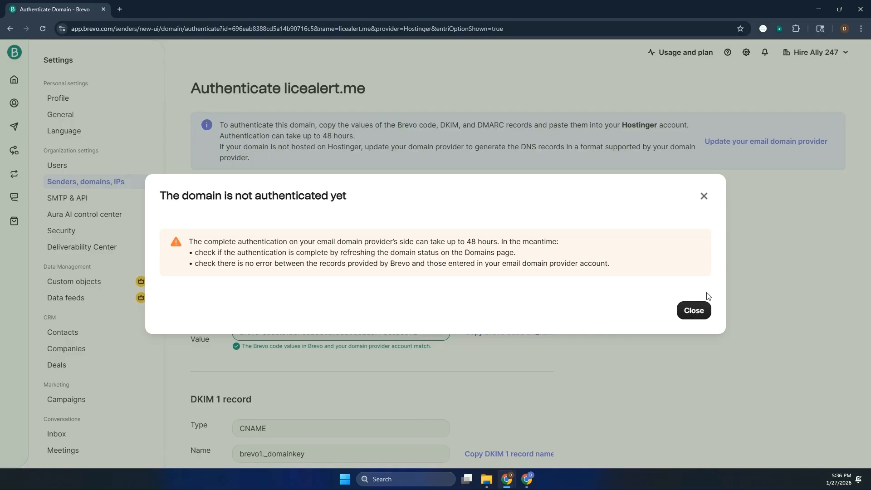
click(691, 310)
scroll(498, 290, down, 1)
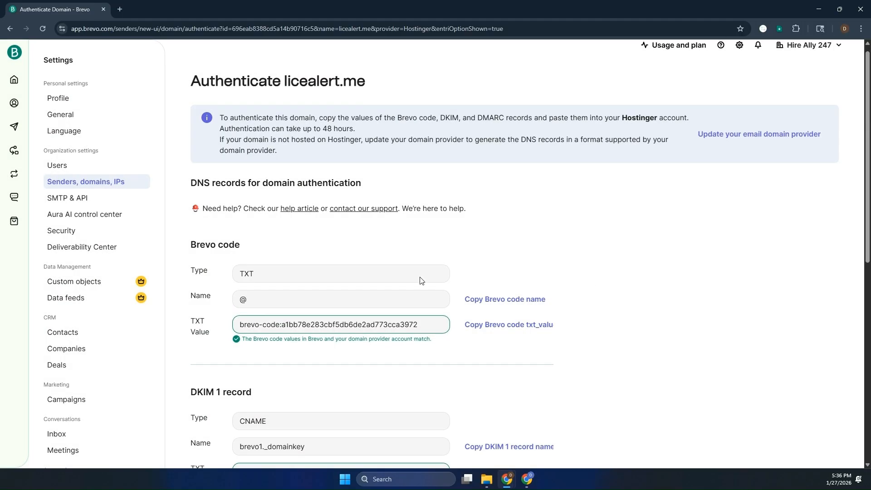
scroll(417, 277, down, 8)
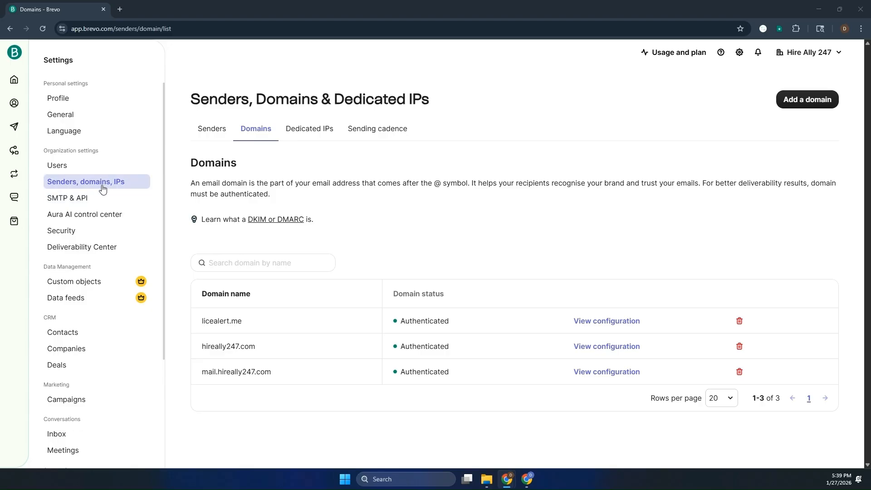
- Switch to the Senders list, where the licealert.me sender shows Verified, and open Add Sender
click(207, 135)
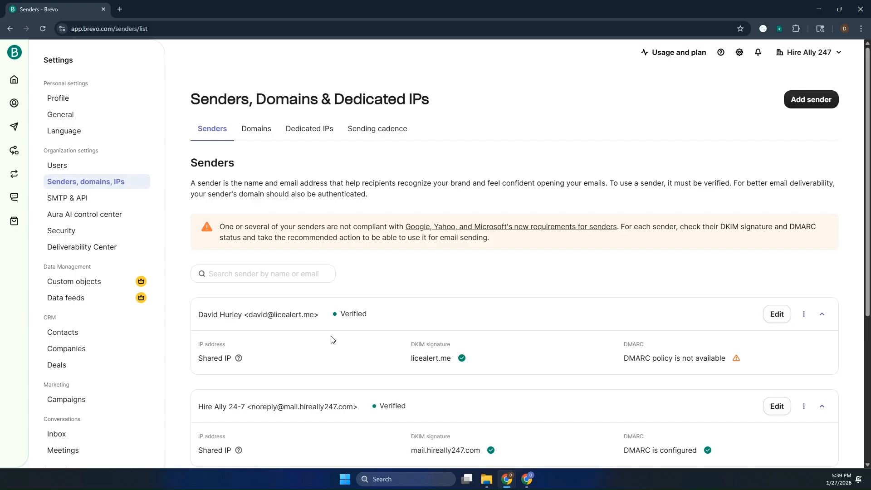
click(246, 277)
click(810, 101)
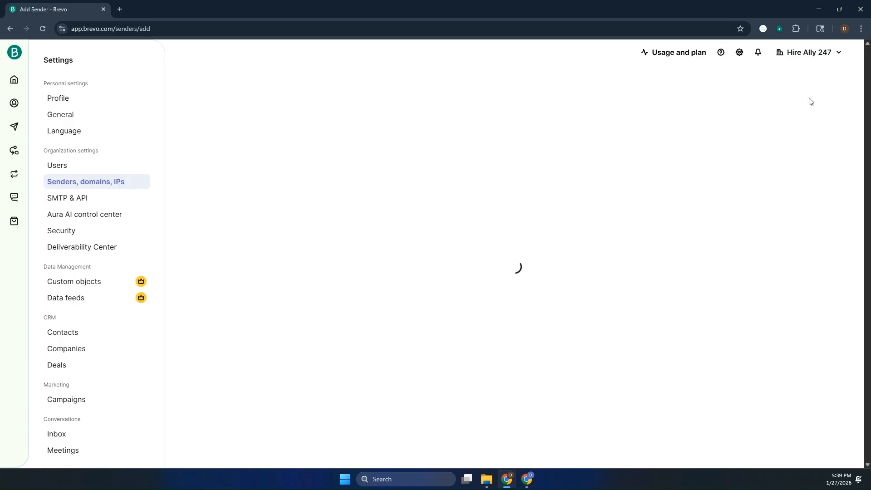
click(431, 162)
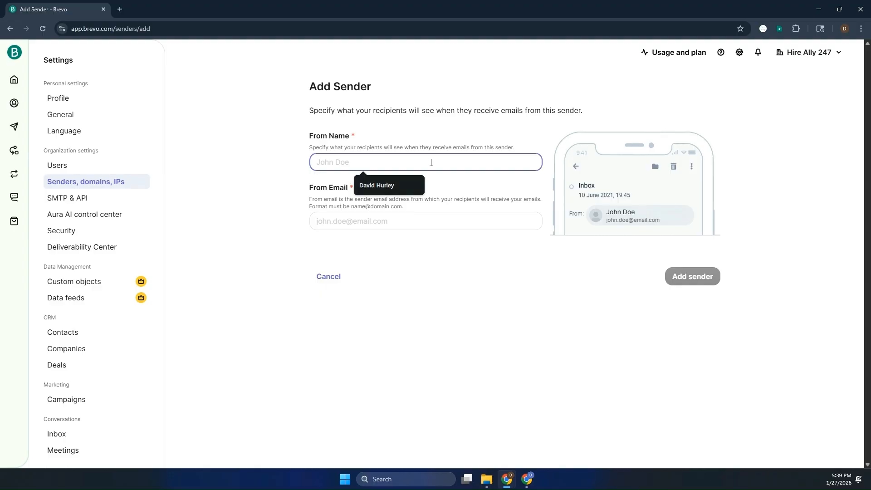
text(LiceAlert)
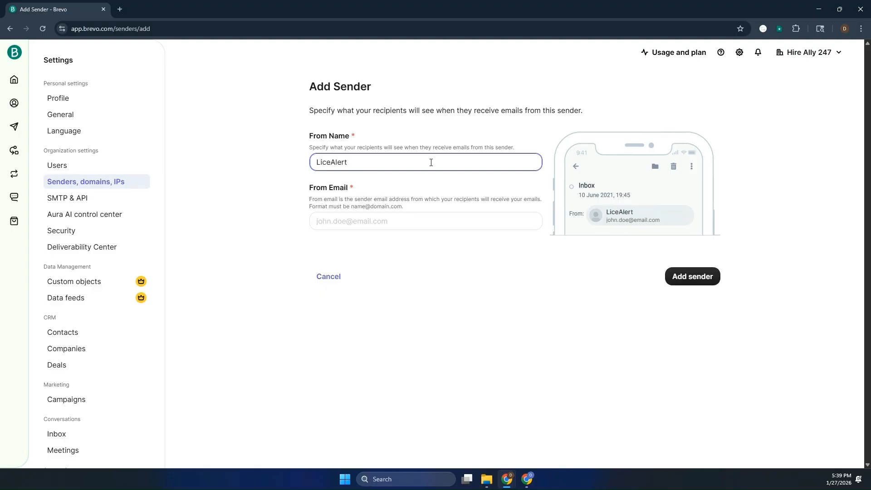
click(361, 222)
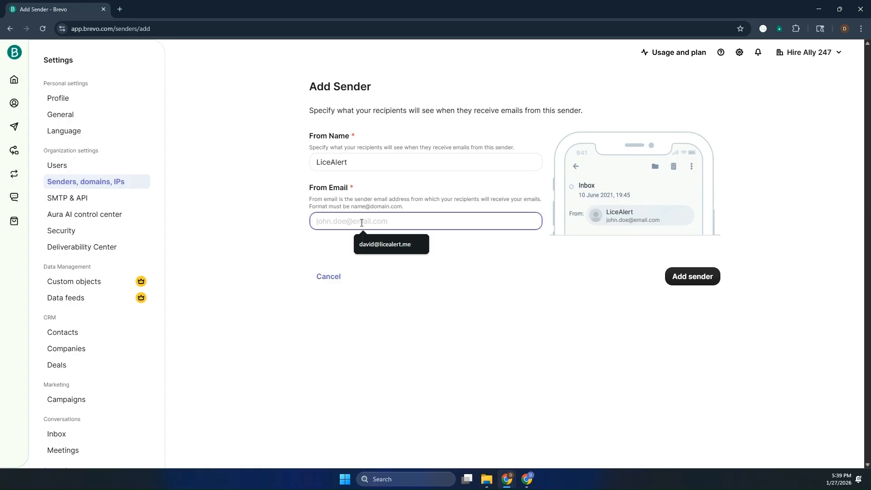
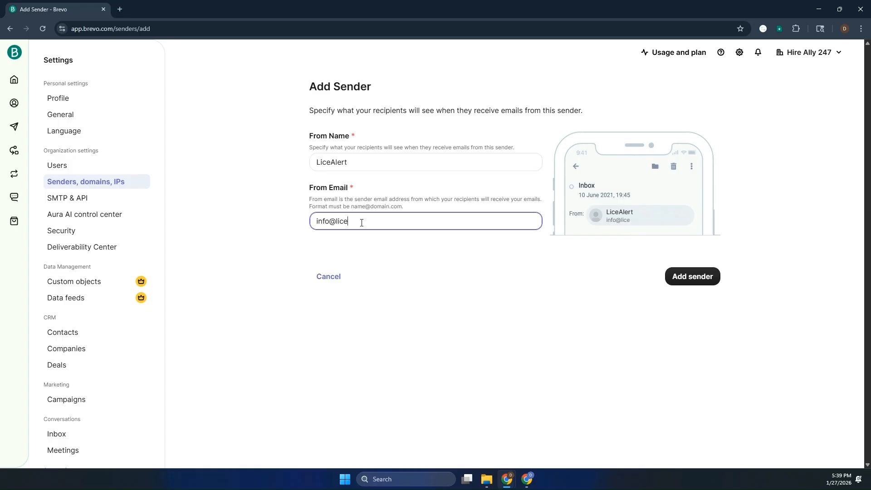
click(709, 276)
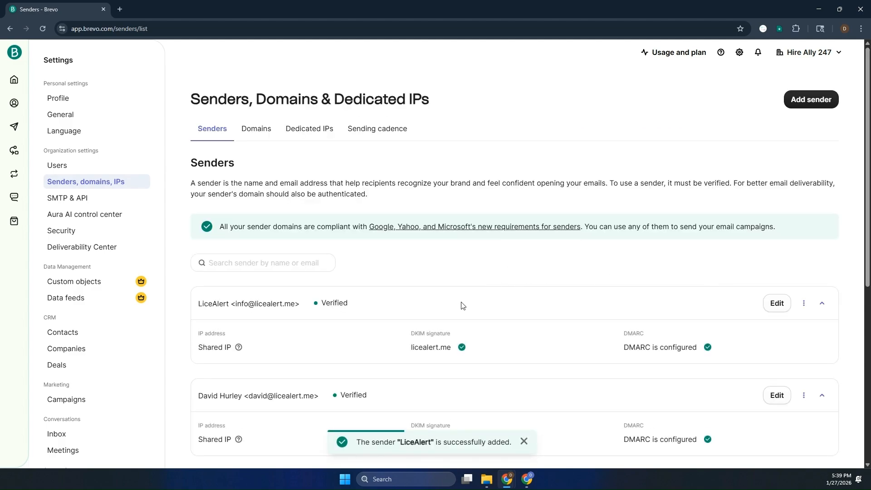
scroll(406, 288, down, 2)
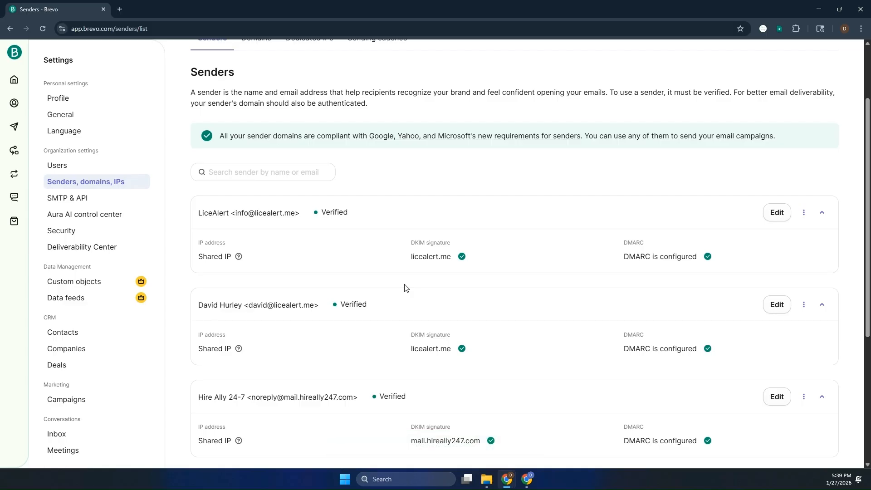
scroll(405, 288, up, 2)
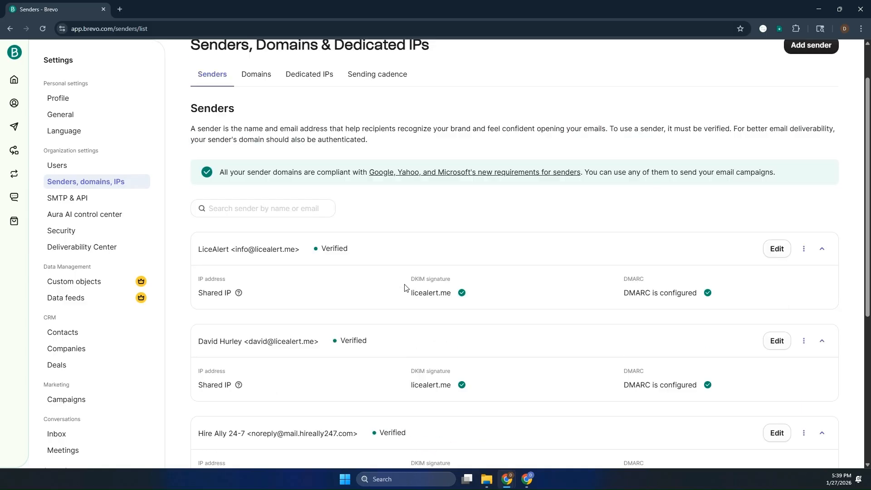
scroll(405, 288, down, 1)
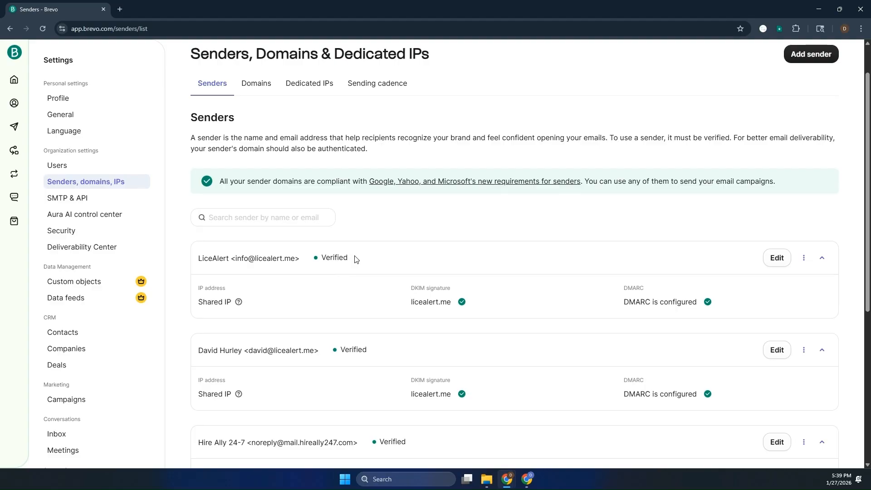
drag(355, 257, 321, 257)
click(785, 262)
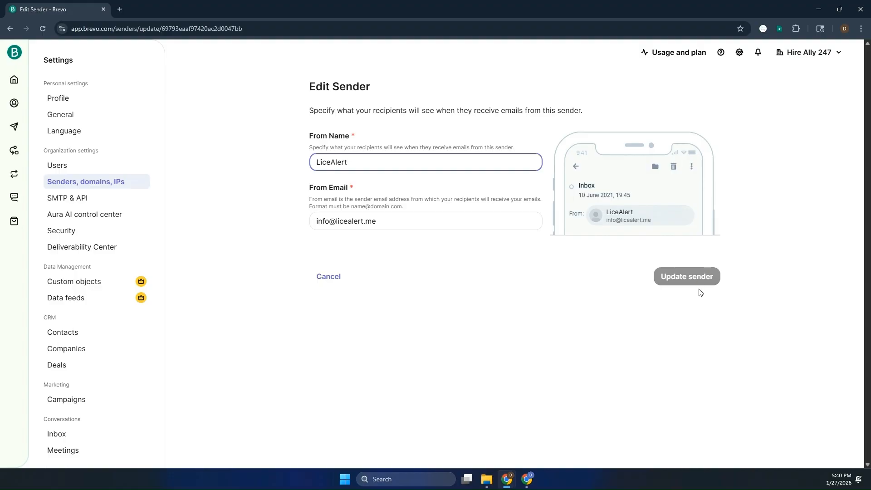
click(322, 283)
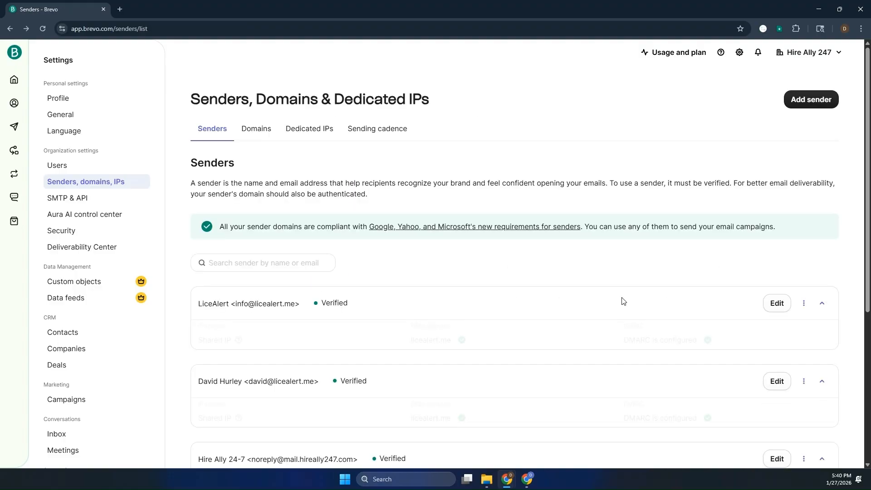
click(803, 302)
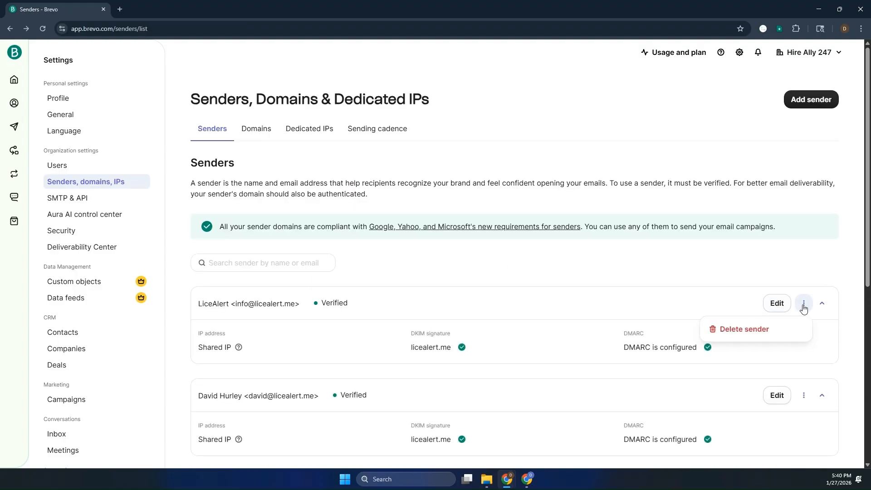
click(684, 300)
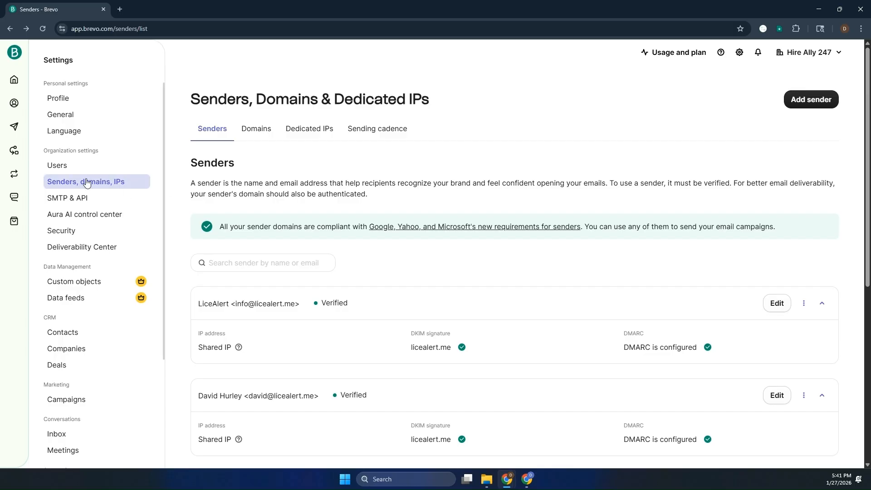
- Open Brevo's SMTP & API settings showing smtp-relay.brevo.com on port 587 and the SMTP keys
click(63, 202)
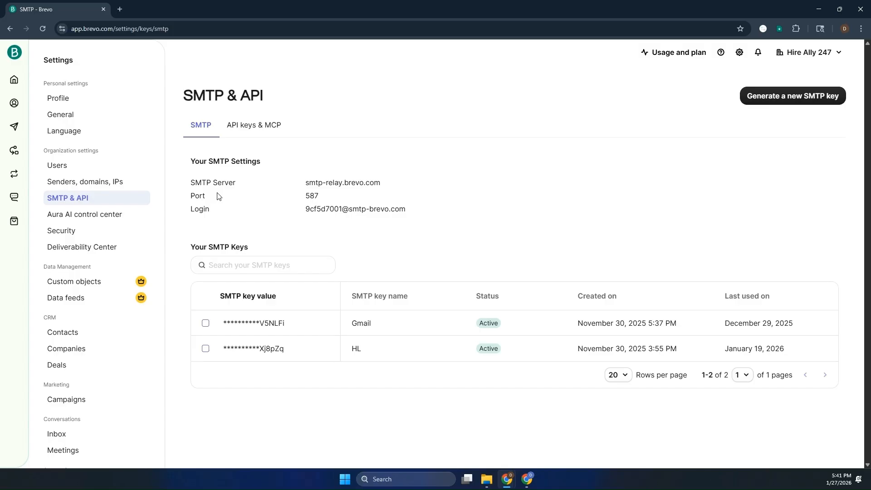
- Generate a Standard SMTP key named 'LiceAlert Gmail', copy its value, and close the notice
click(804, 97)
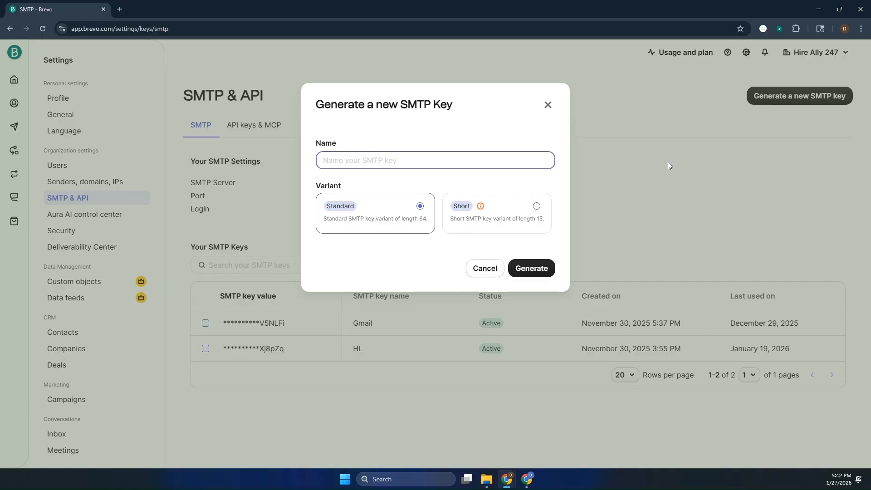
text(LiceAlert Gmail)
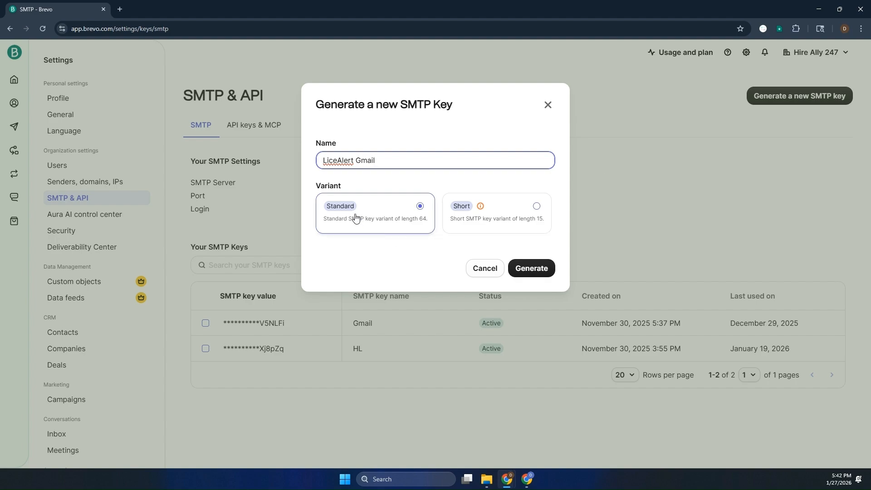
click(531, 273)
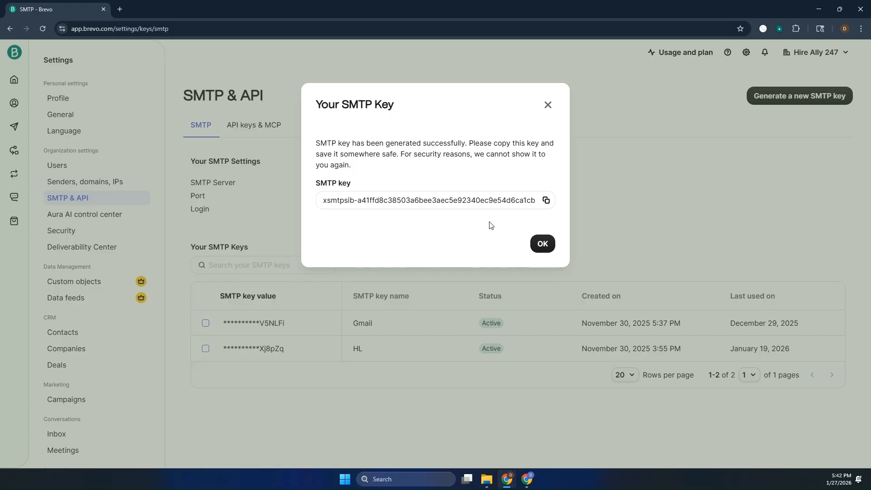
click(546, 203)
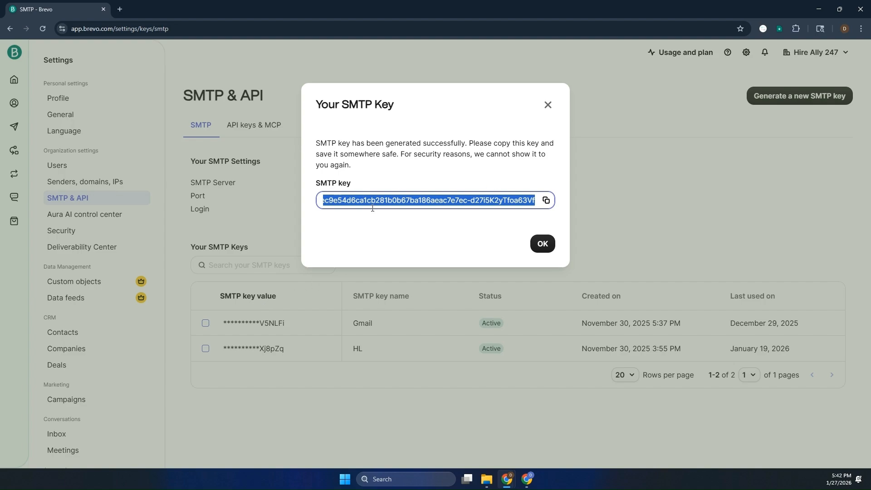
click(543, 245)
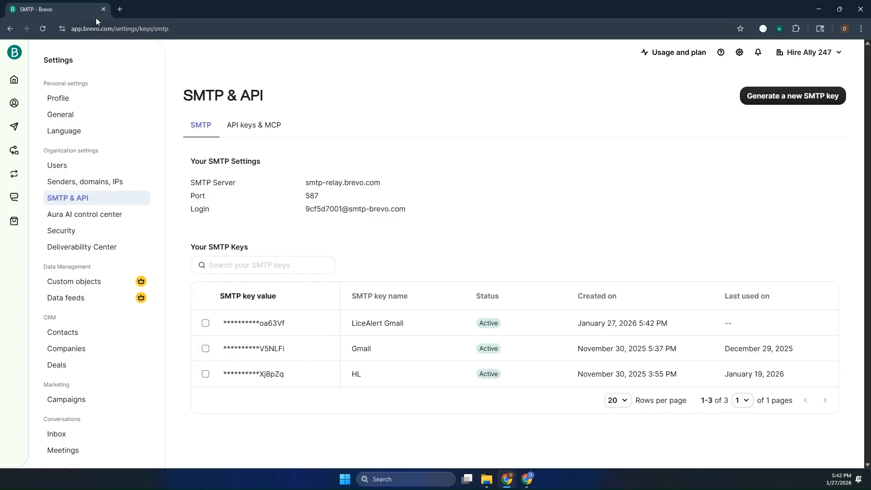
- Load gmail.com in a new tab, switch to the second Google account, and close the old inbox tab
click(123, 12)
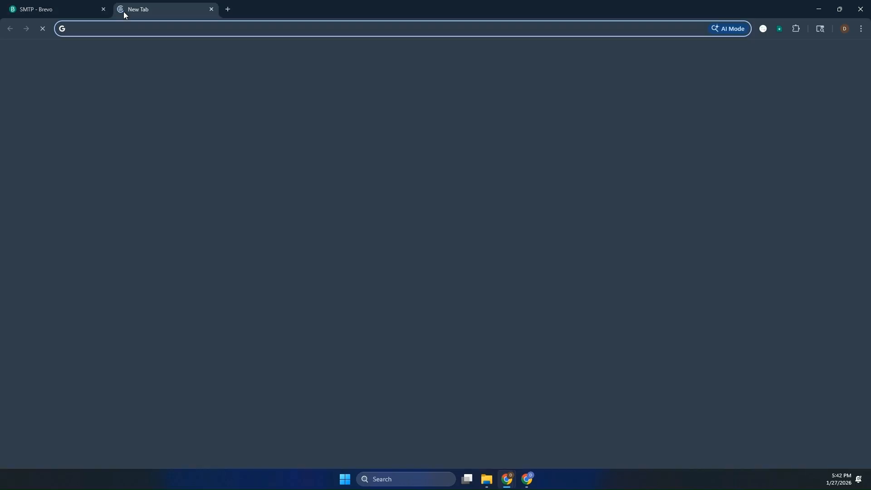
text(gmail.co)
key(Return)
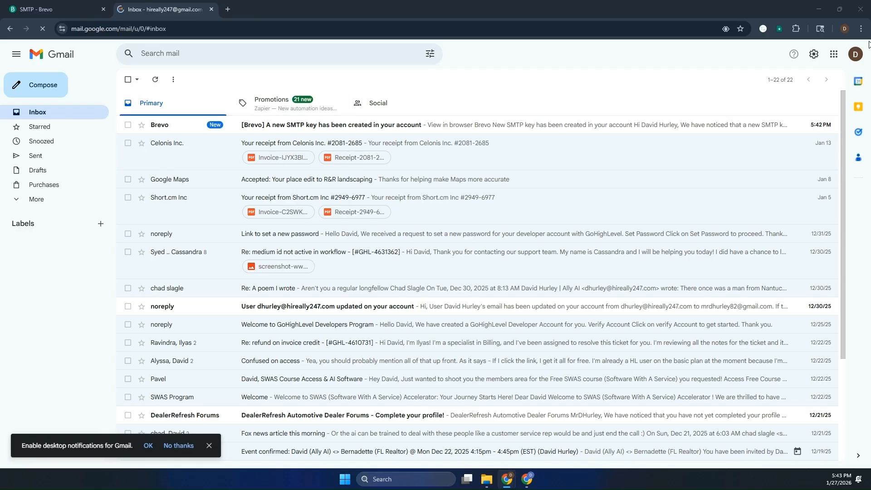
click(855, 54)
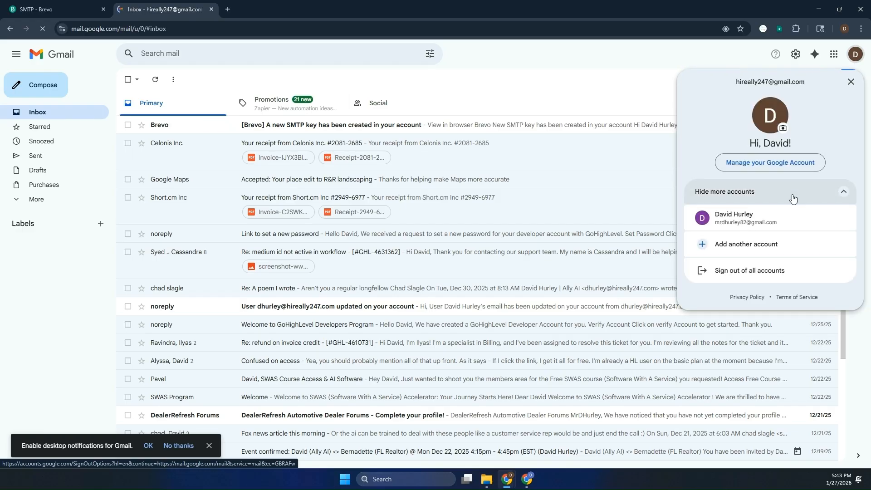
click(793, 225)
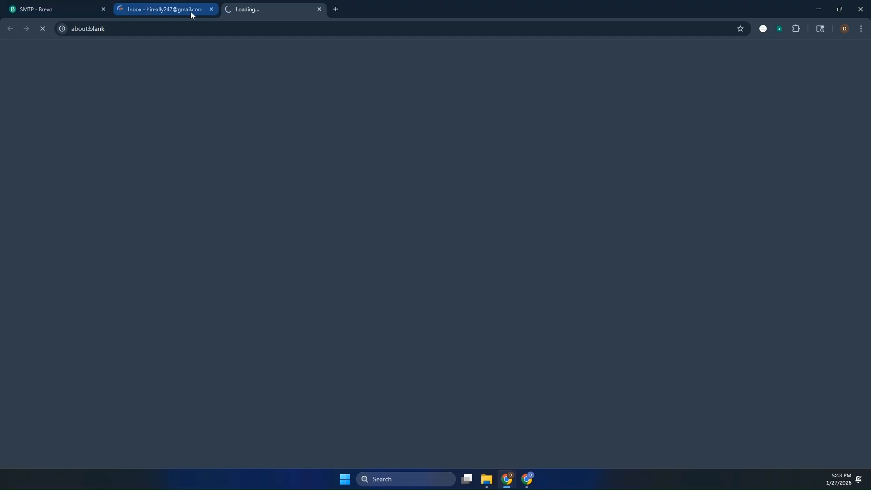
click(214, 10)
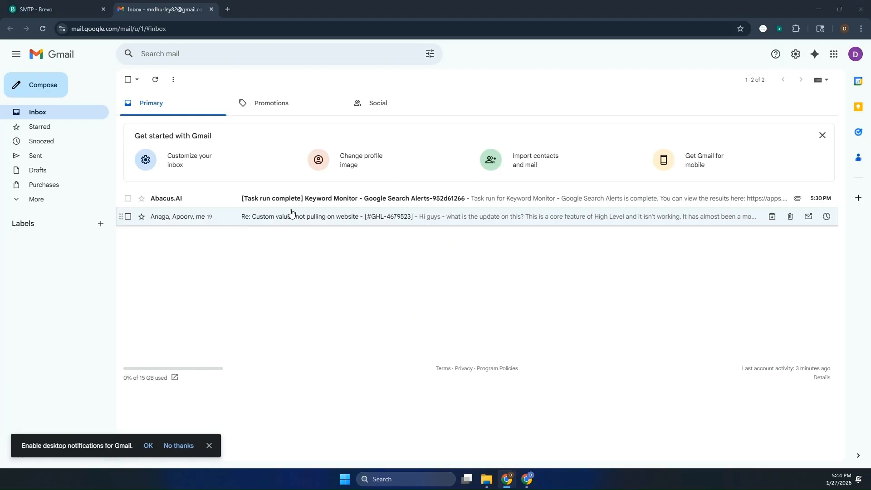
- Open Gmail's Accounts and Import settings and start adding another email address
click(794, 55)
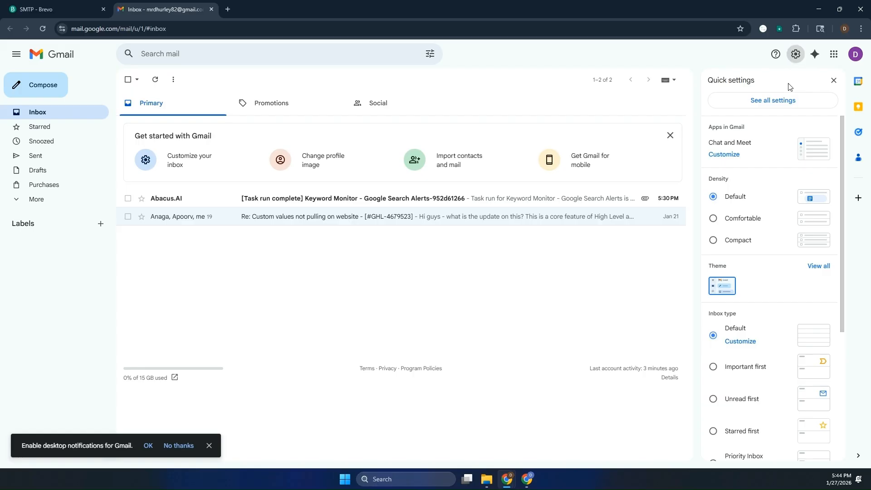
click(779, 102)
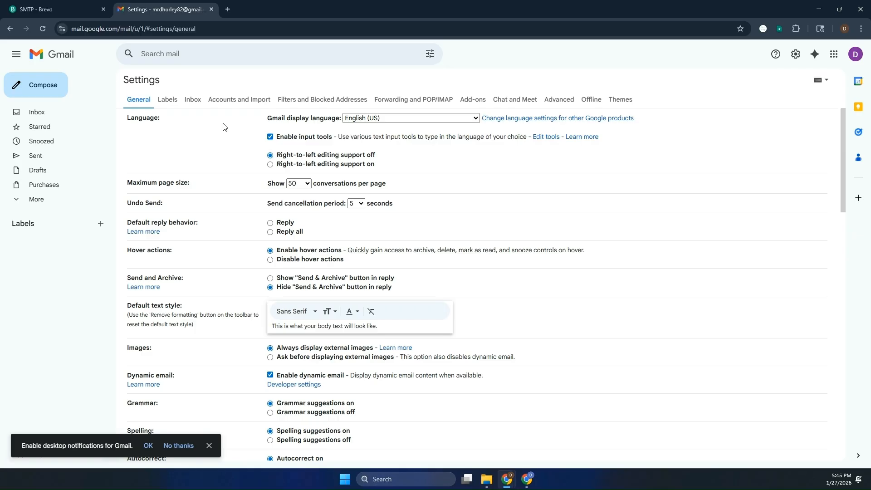
click(232, 102)
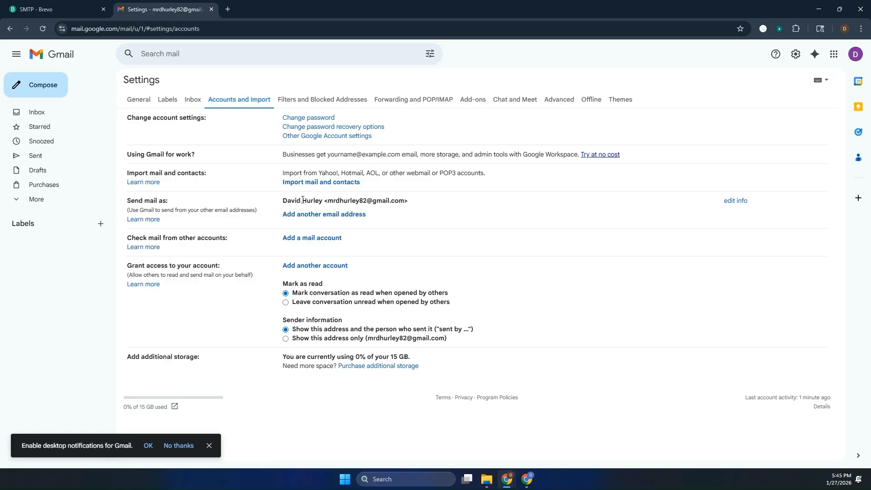
click(322, 218)
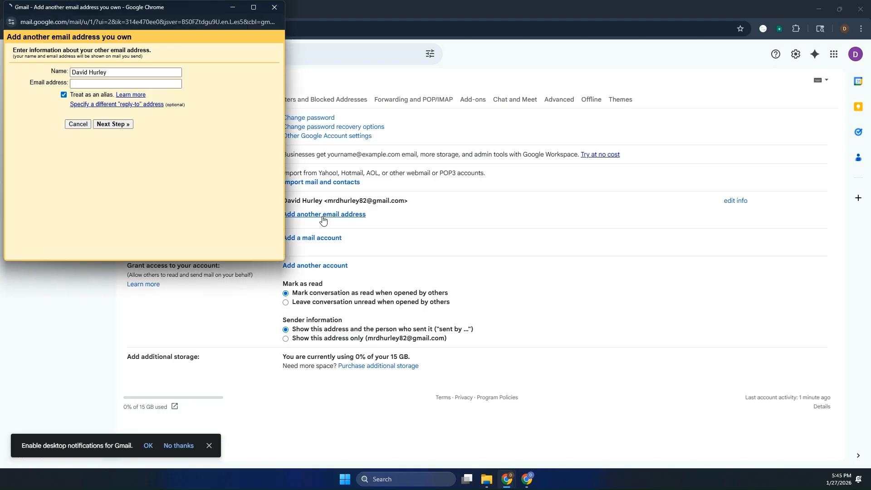
click(120, 72)
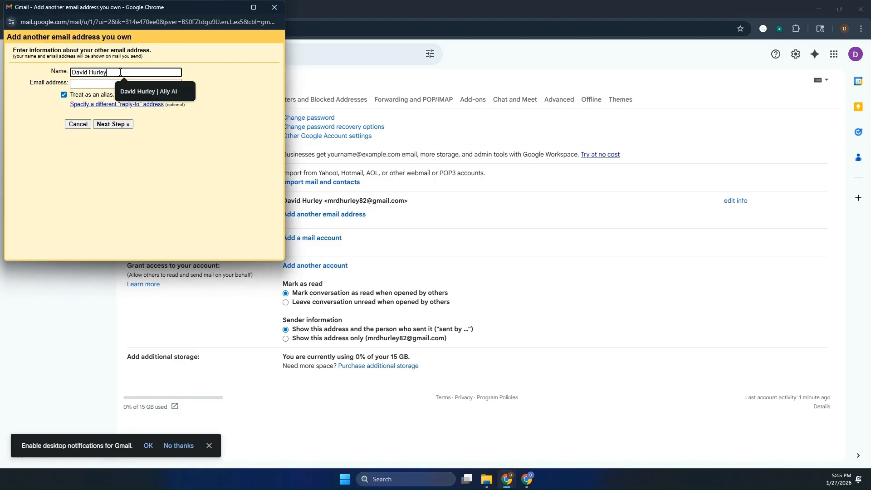
drag(121, 72, 67, 71)
text(LiceAlert)
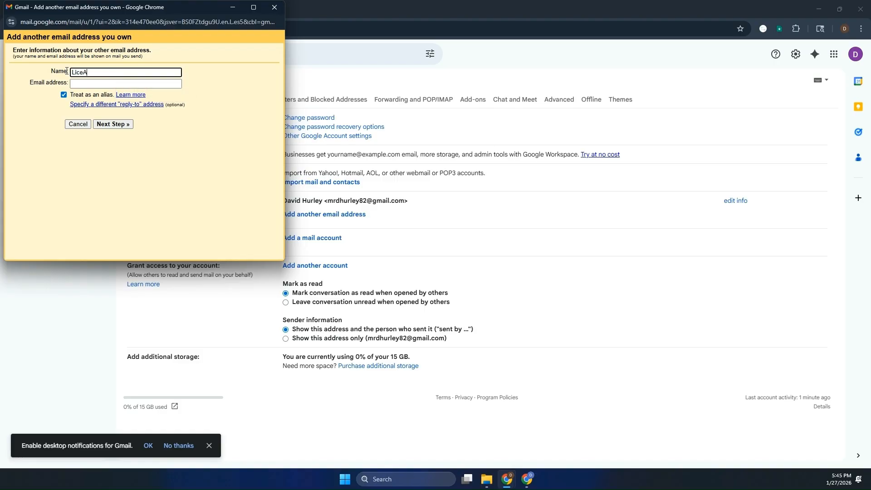
click(83, 84)
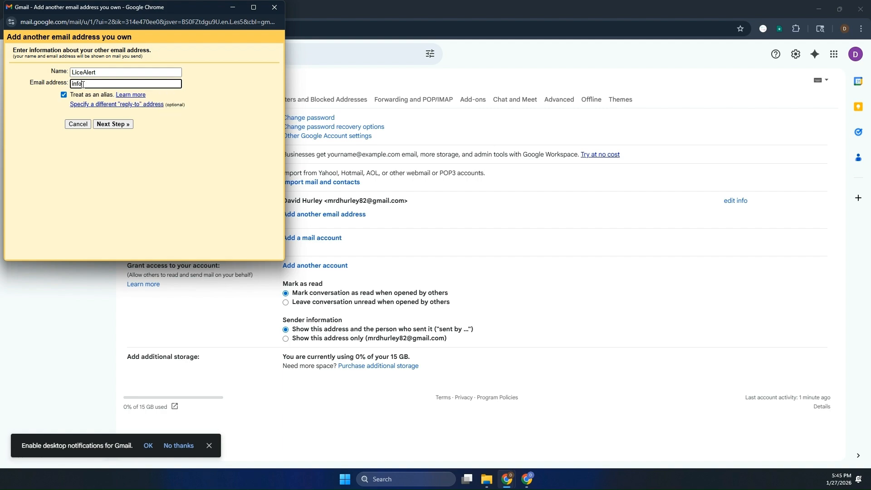
click(129, 96)
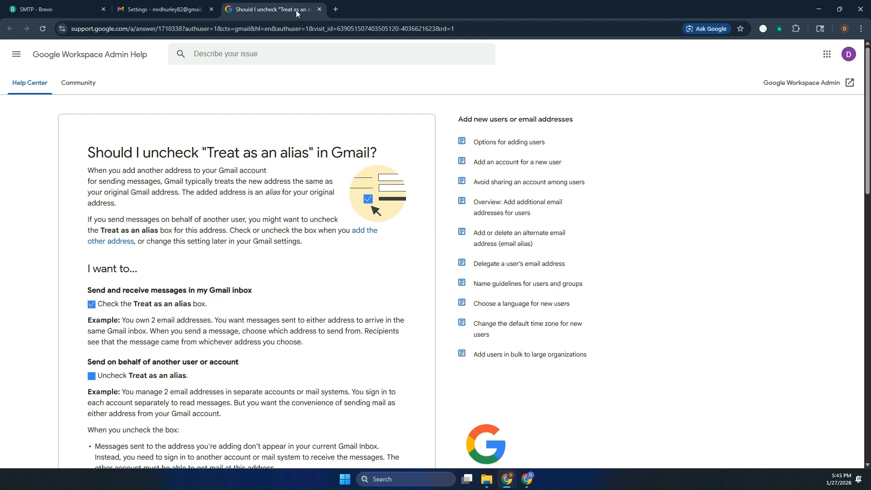
click(320, 9)
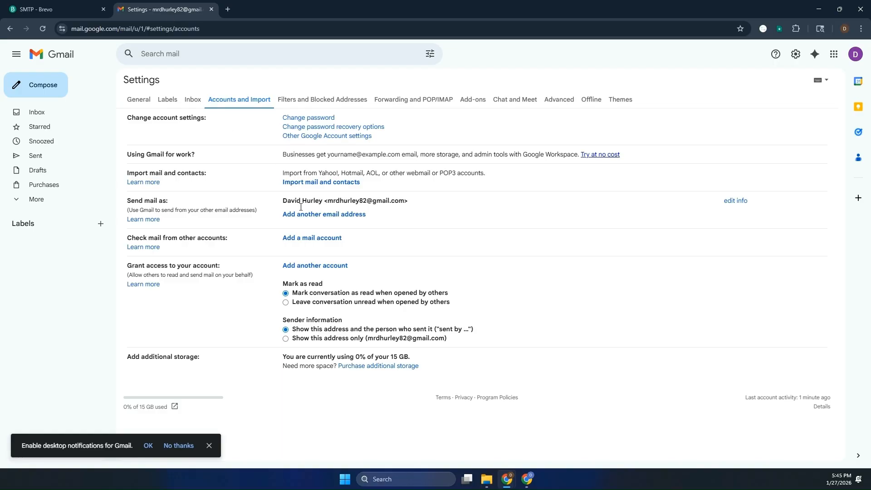
click(284, 185)
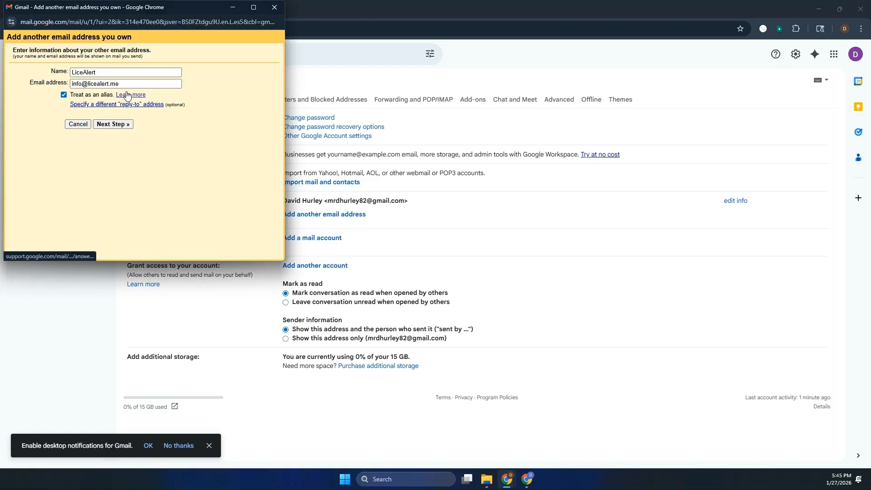
- Advance to the SMTP step and set the server to smtp-relay.brevo.com, copied from Brevo
click(117, 125)
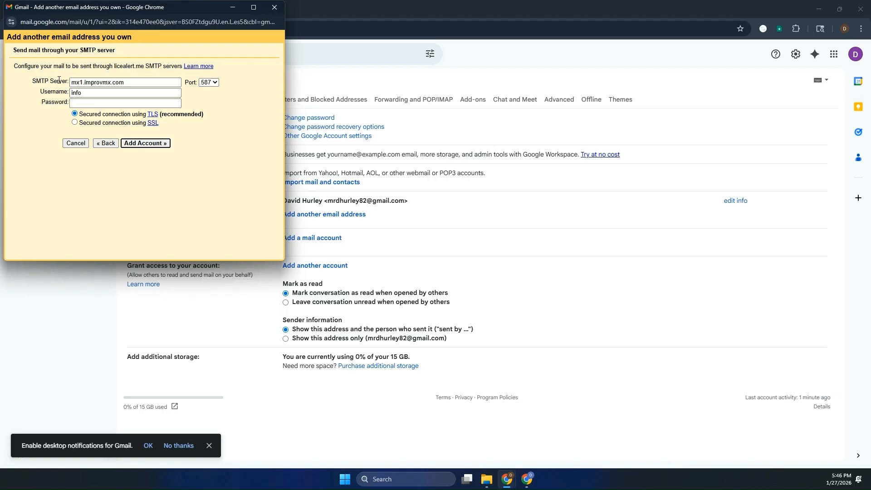
triple_click(100, 83)
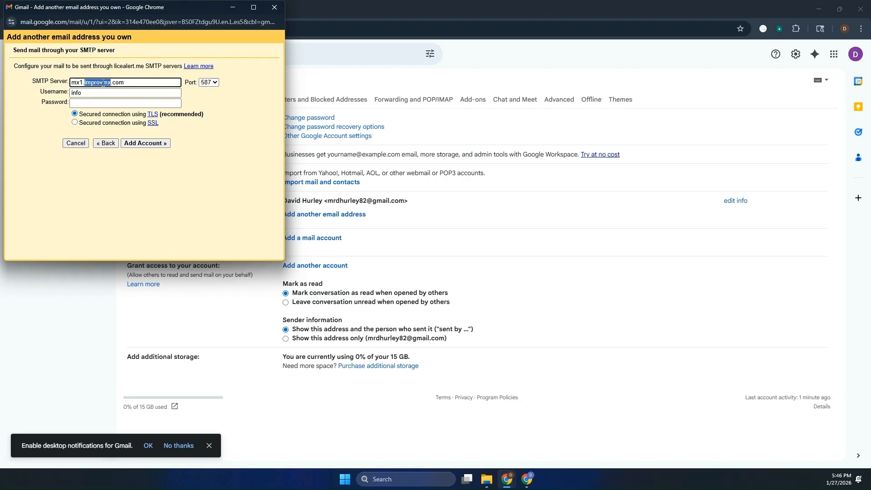
key(alt+Tab)
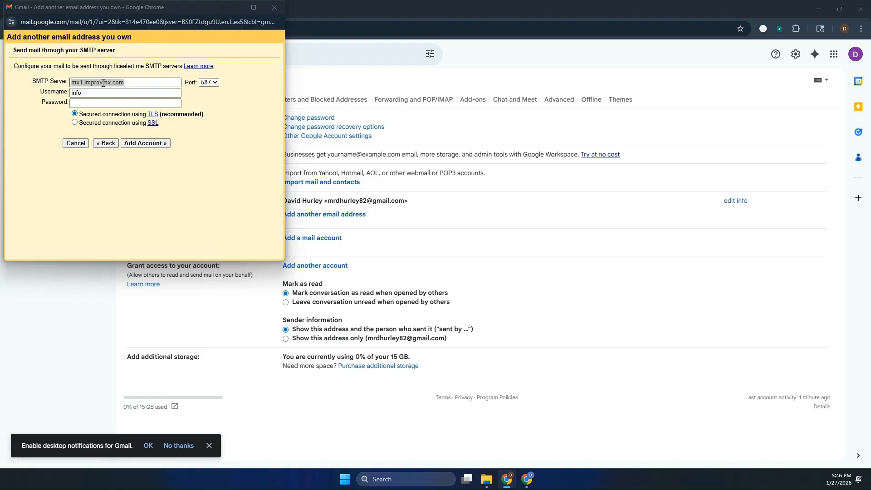
key(alt+Tab)
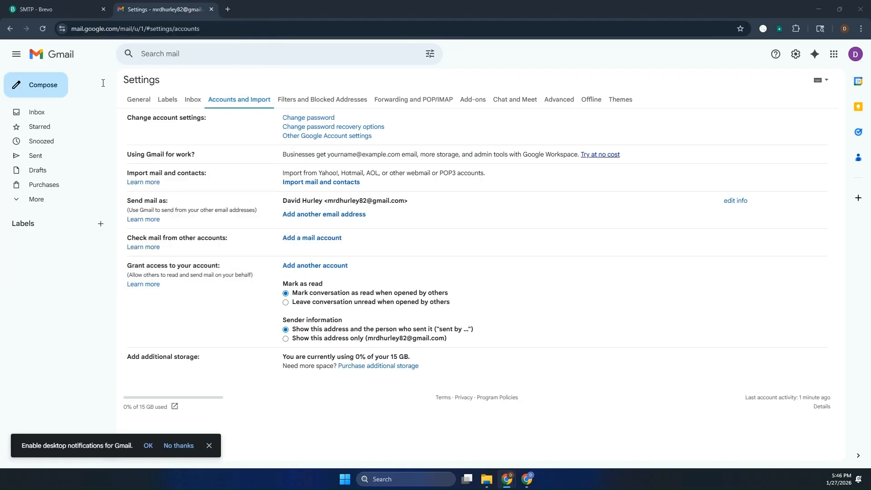
click(72, 16)
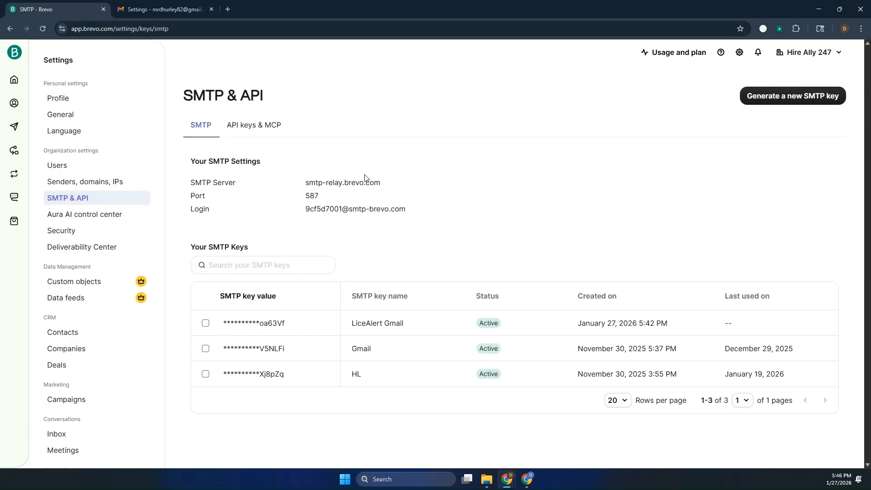
drag(382, 184, 307, 185)
key(ctrl+c)
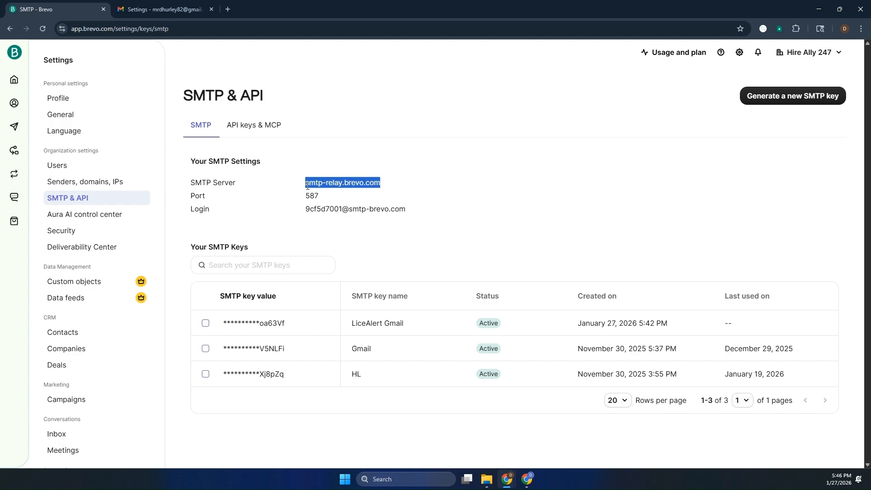
key(alt+Tab)
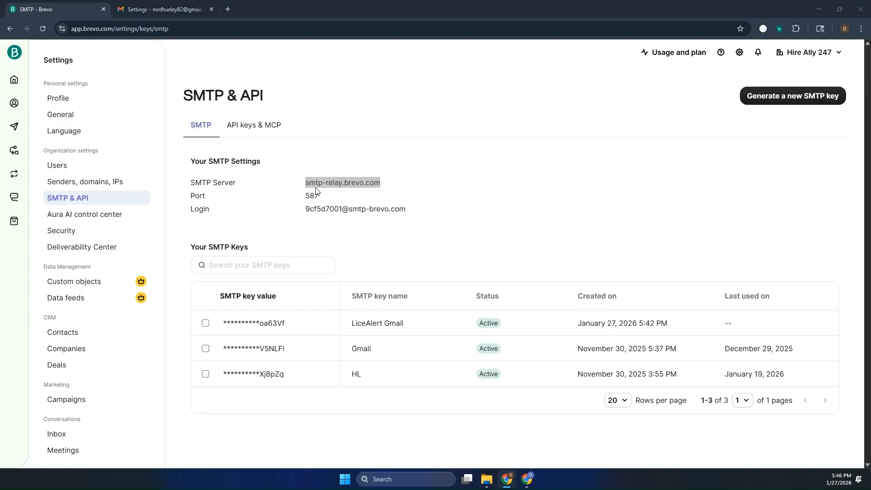
key(ctrl+v)
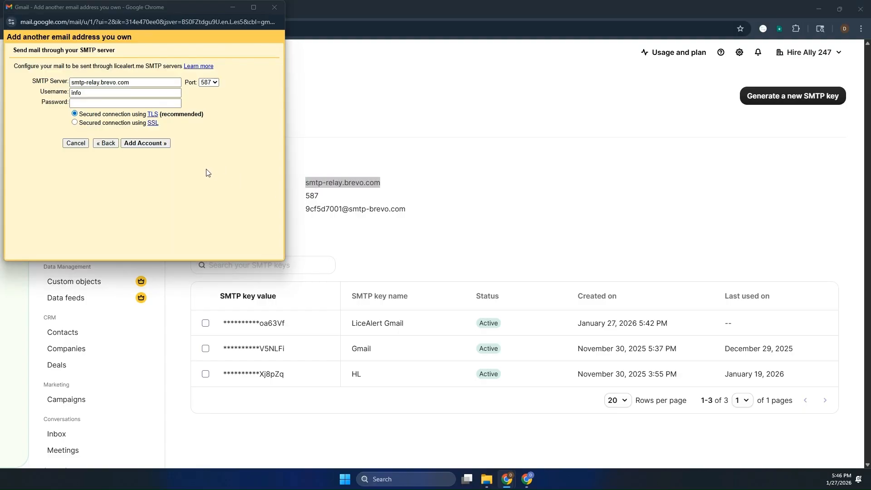
- Replace the Username field with the Brevo SMTP login copied from Brevo's SMTP page
key(alt+Tab)
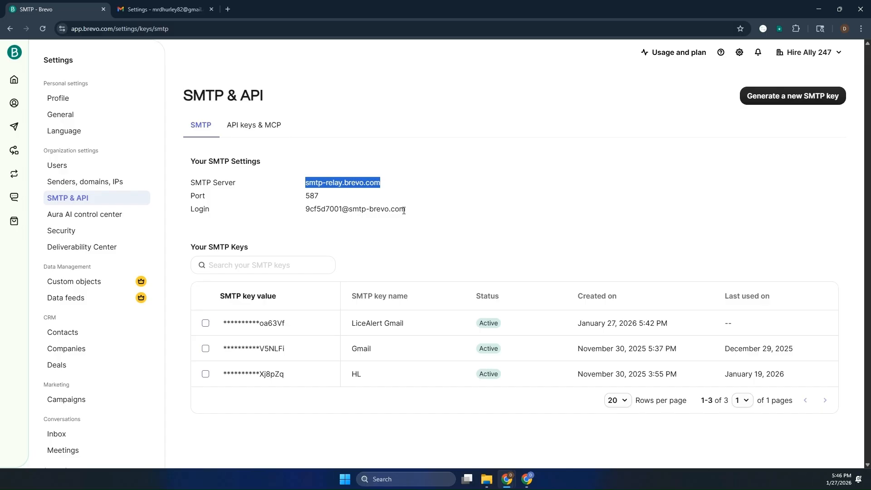
drag(406, 210, 304, 211)
key(ctrl+c)
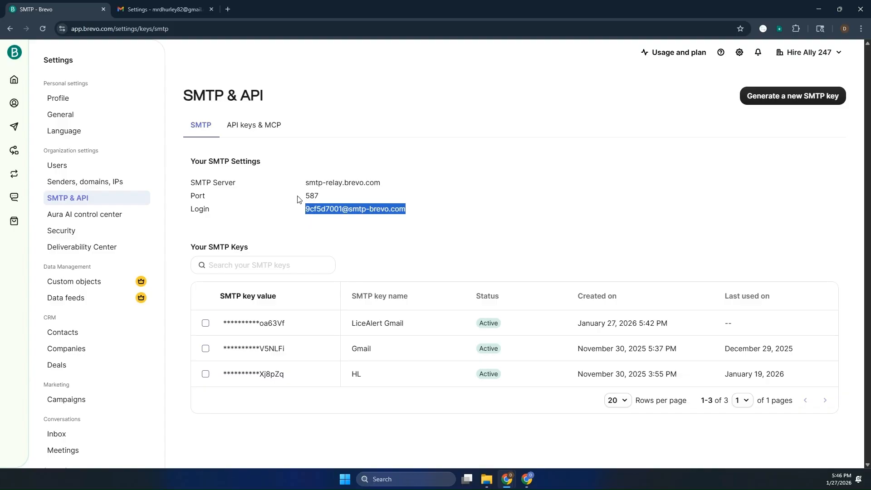
key(alt+Tab)
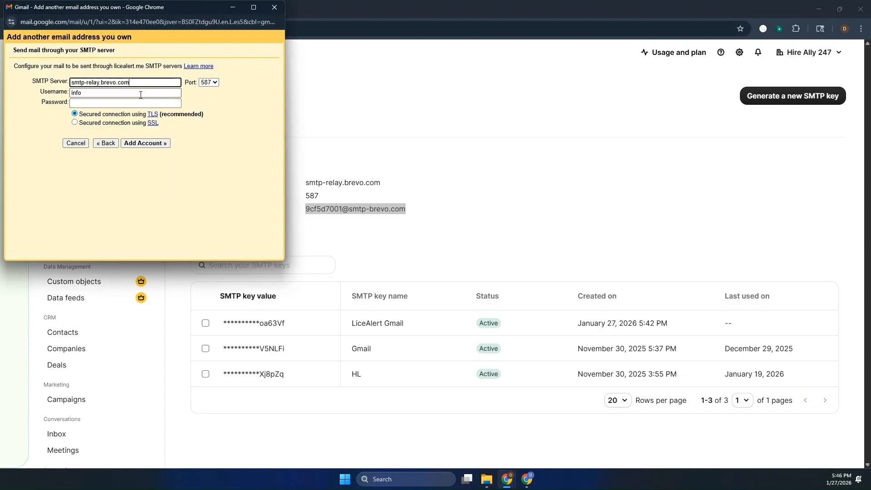
double_click(141, 95)
key(ctrl+v)
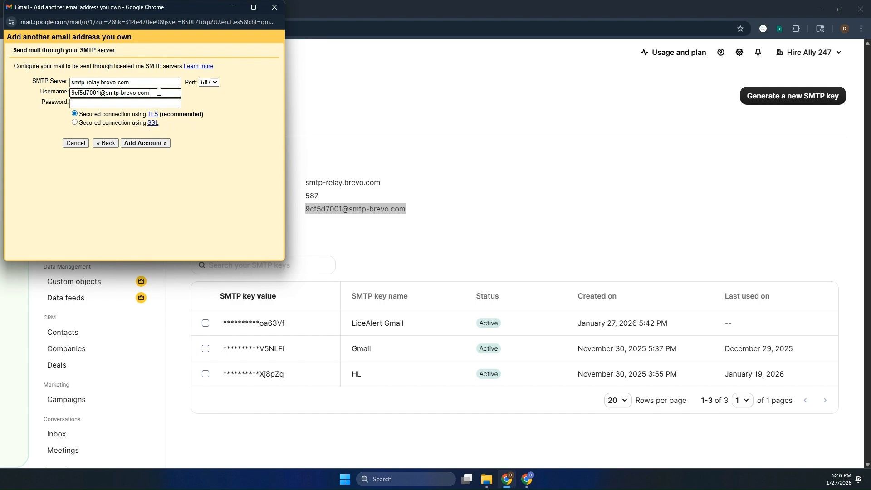
triple_click(158, 92)
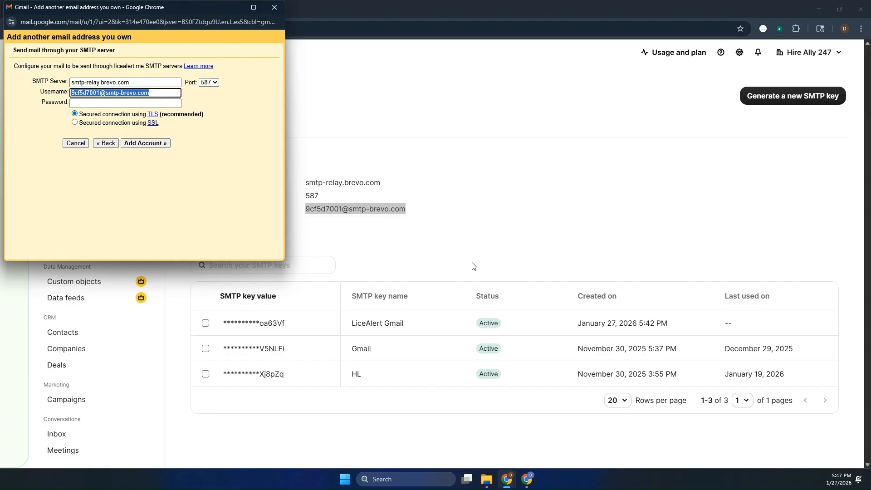
- Delete the old LiceAlert Gmail SMTP key in Brevo
click(262, 321)
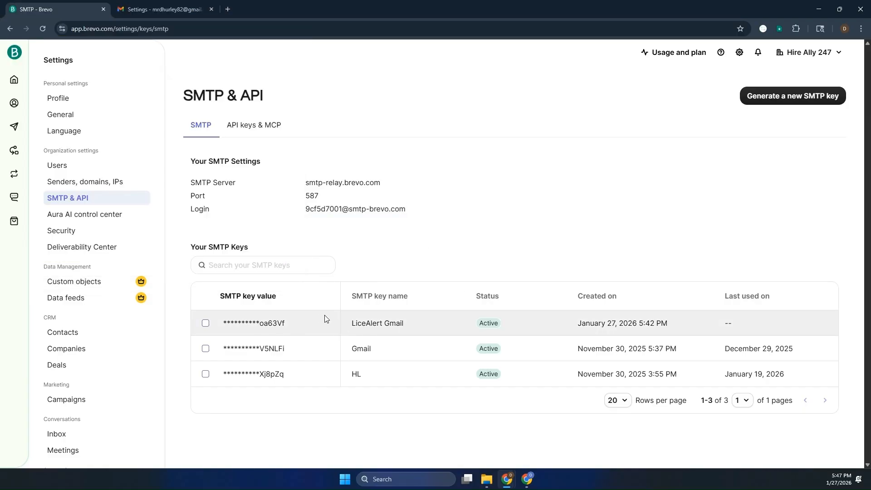
click(205, 323)
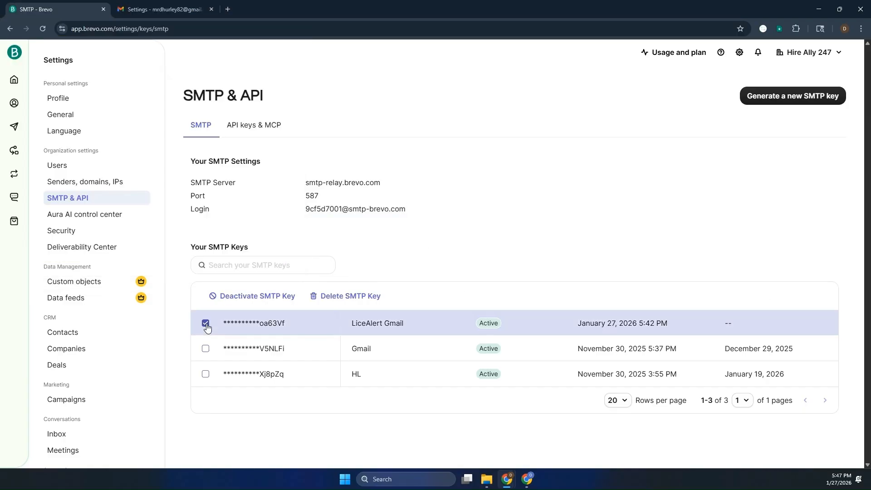
click(333, 297)
click(526, 183)
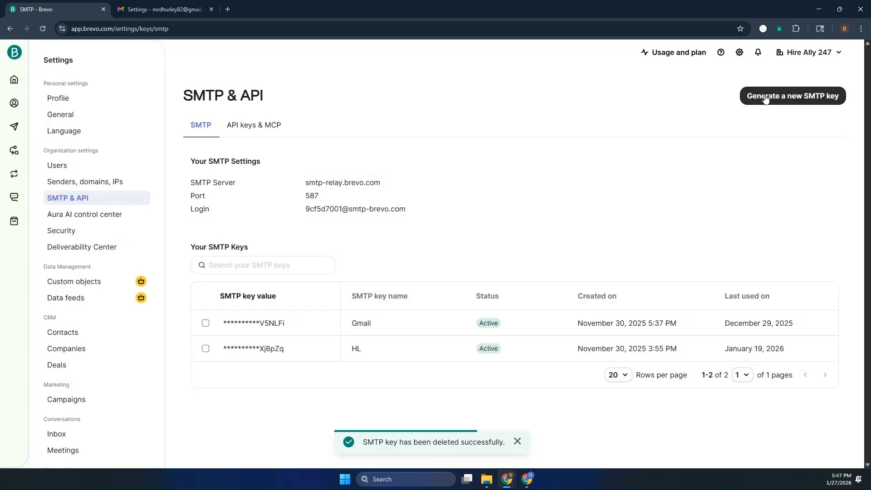
- Generate a new SMTP key named 'LiceAlert Gmail' and copy it
click(765, 97)
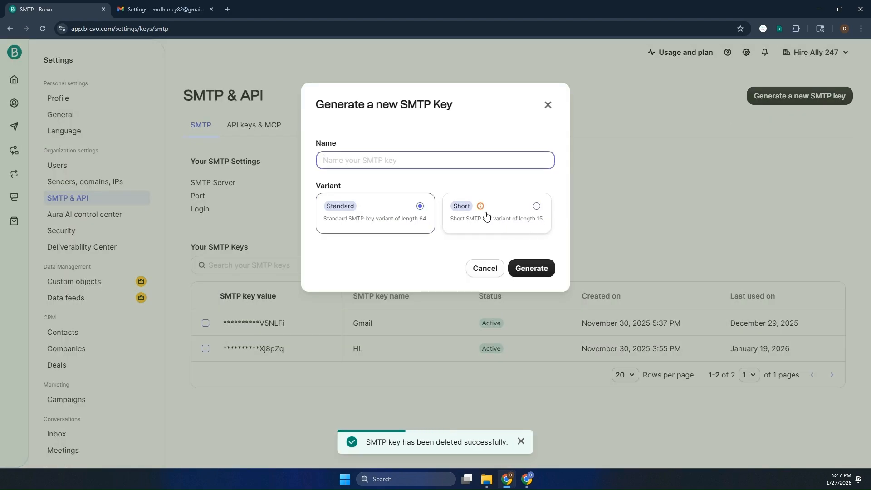
text(Lice)
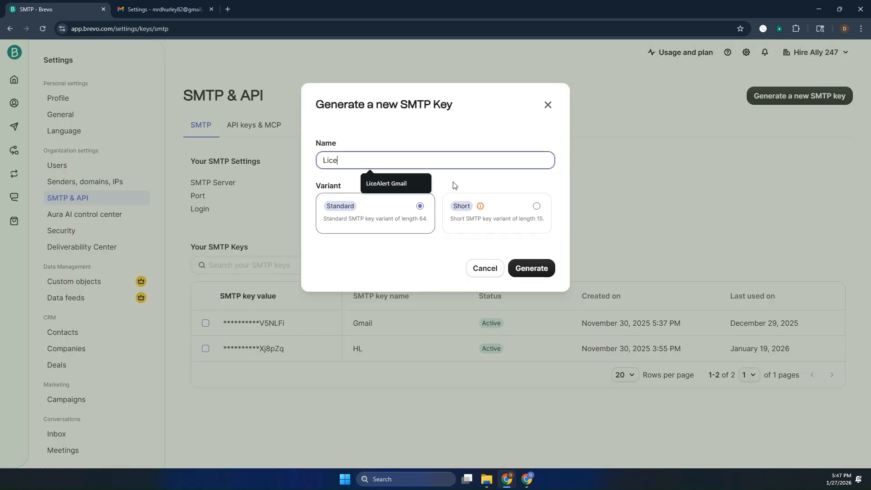
text(Alert Gmail)
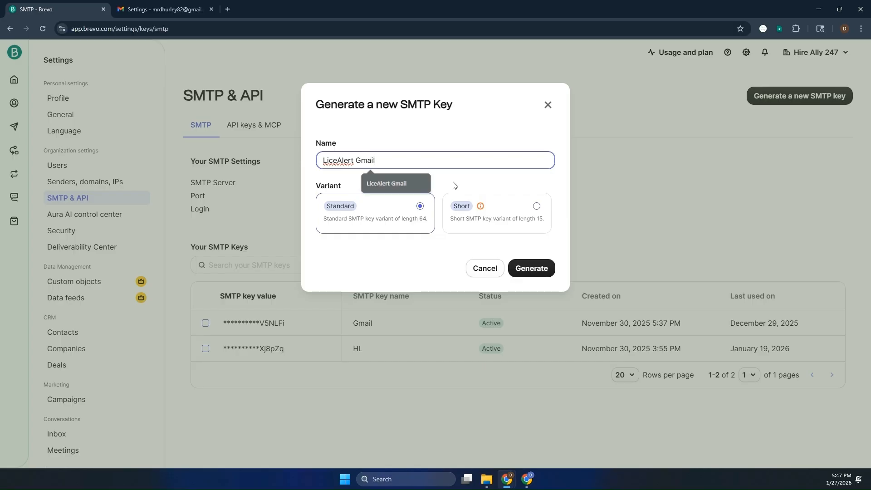
click(522, 267)
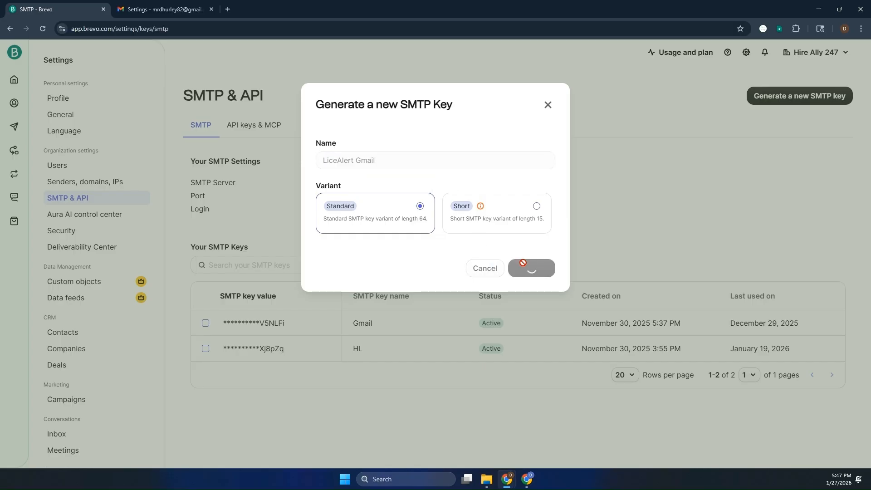
click(546, 200)
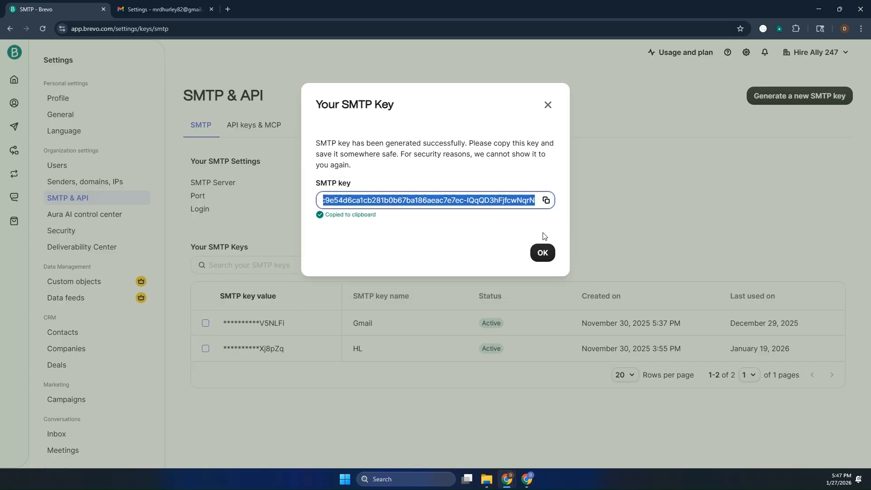
click(542, 253)
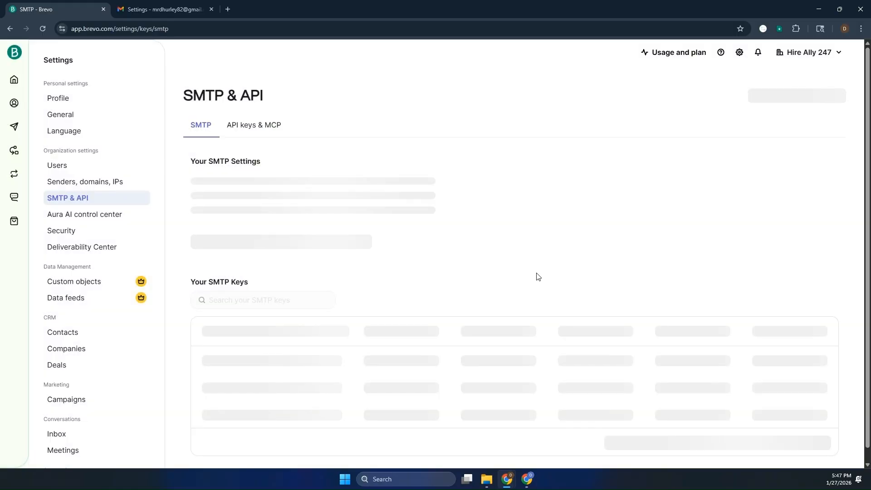
- Paste the new Brevo SMTP key as the password and add the LiceAlert send-as account
key(alt+Tab)
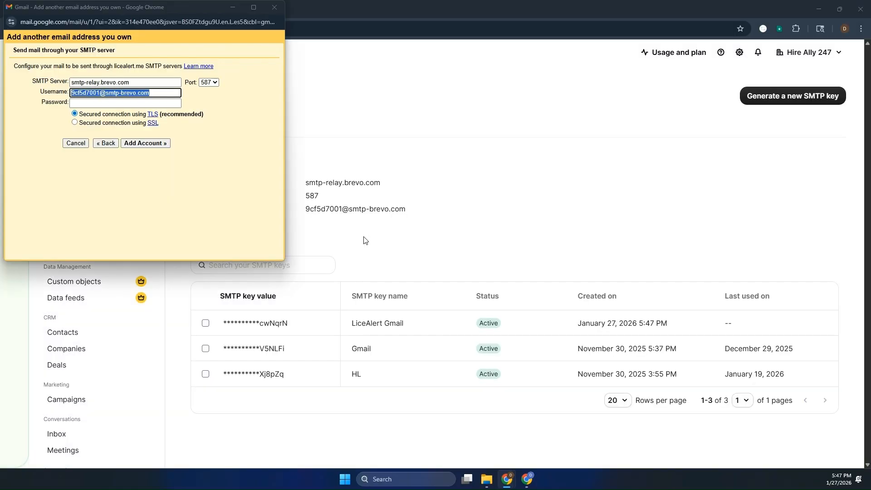
click(135, 103)
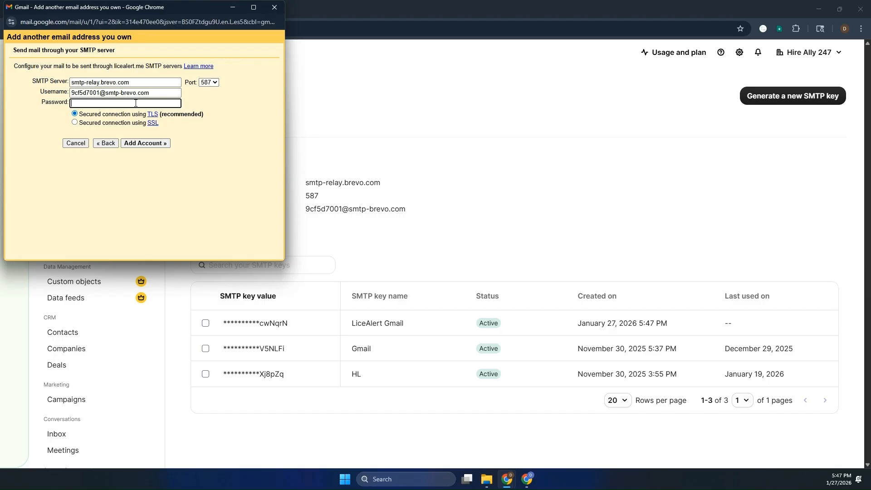
key(ctrl+v)
click(141, 144)
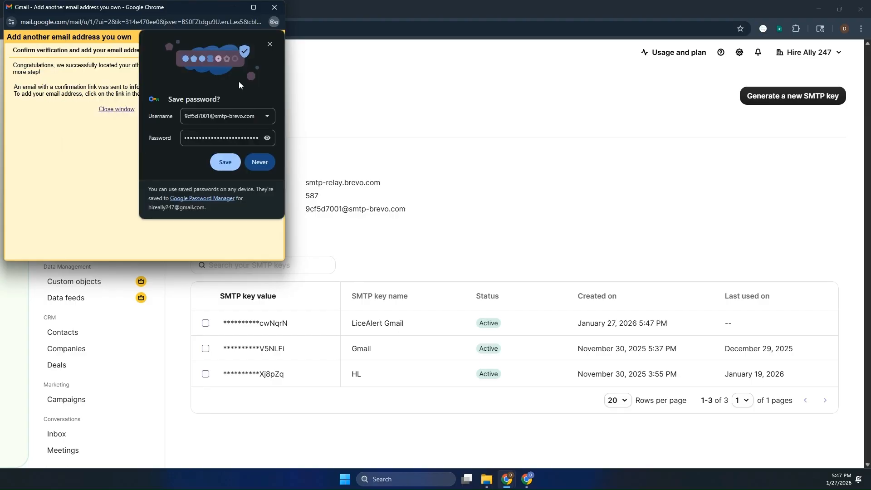
click(269, 44)
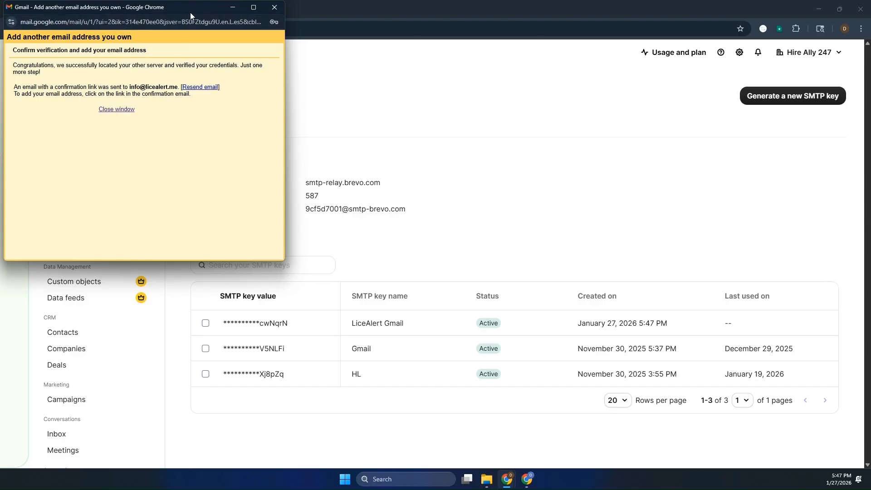
drag(192, 11, 441, 105)
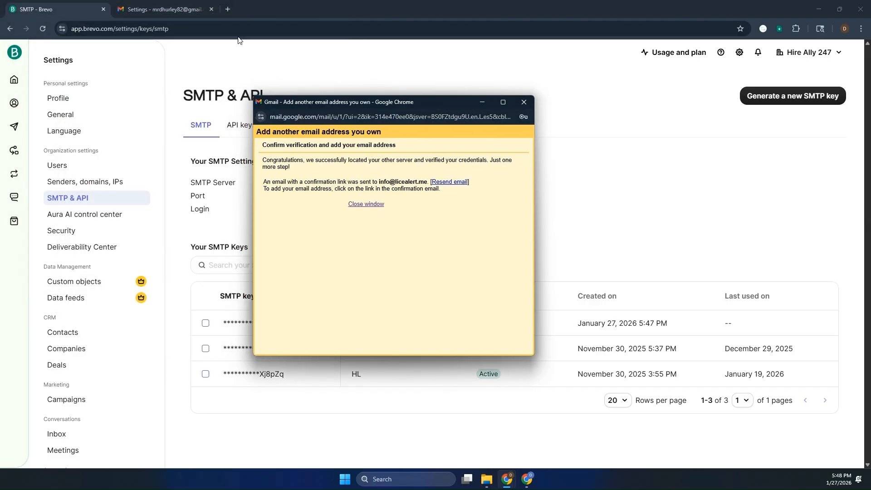
click(169, 6)
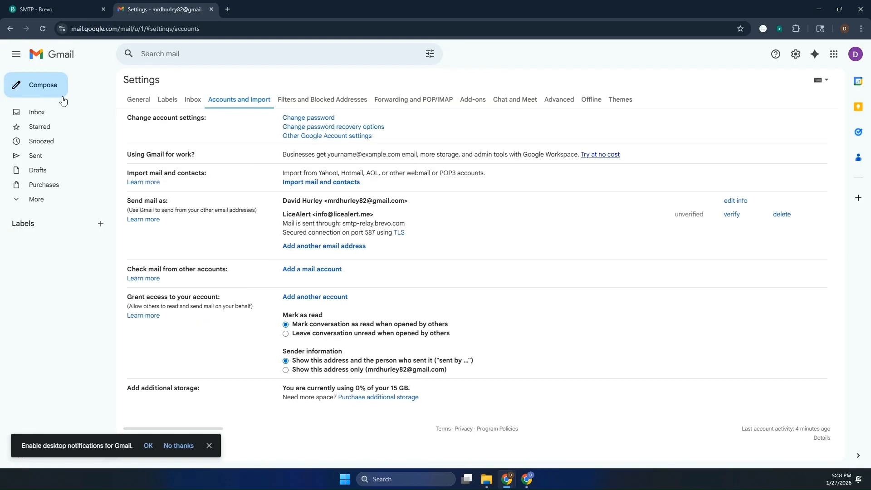
- Confirm the LiceAlert address via the Gmail Confirmation email link, then trash that email
click(30, 113)
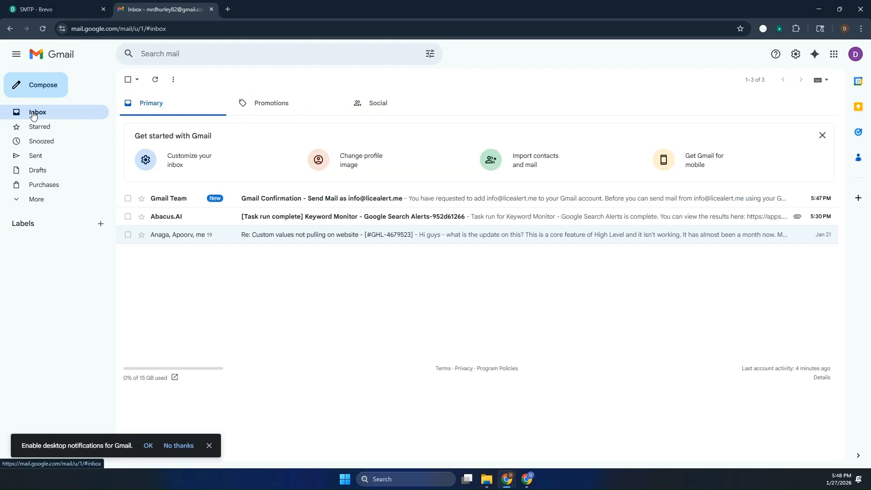
click(281, 204)
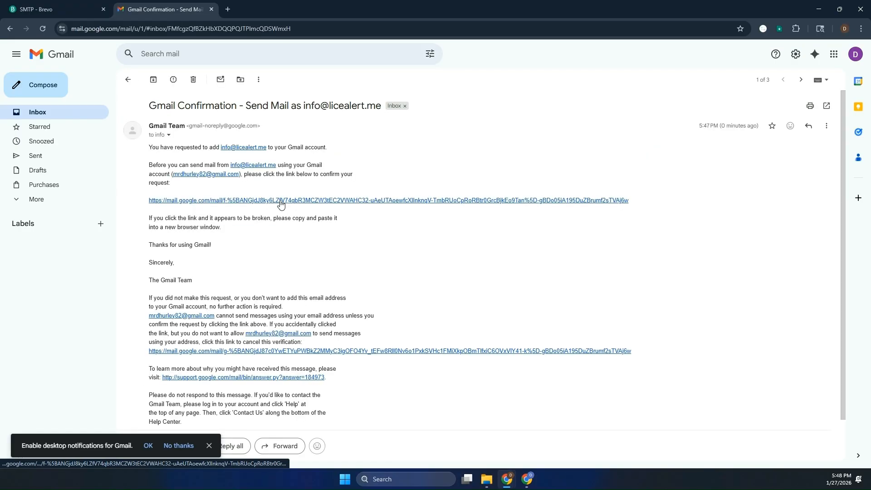
click(286, 205)
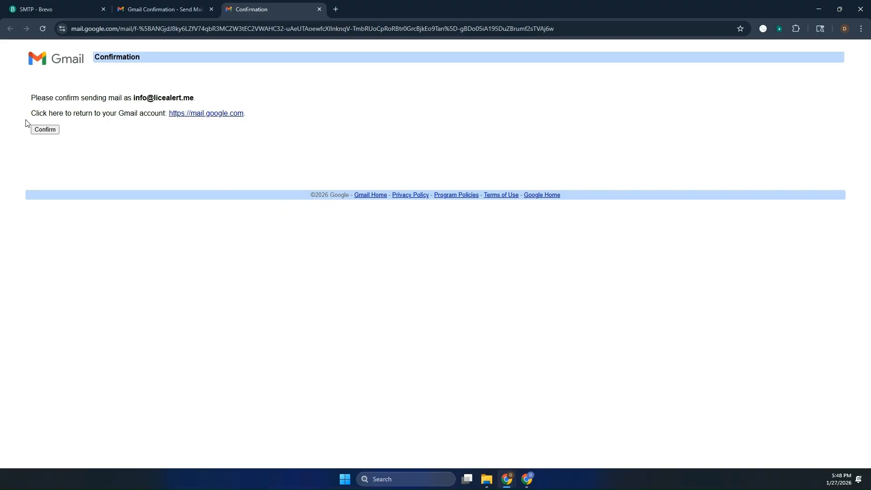
click(51, 132)
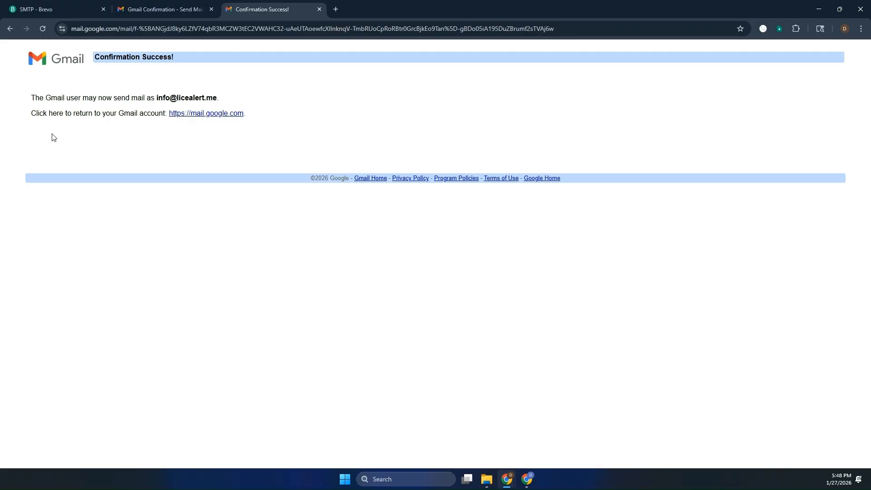
click(178, 9)
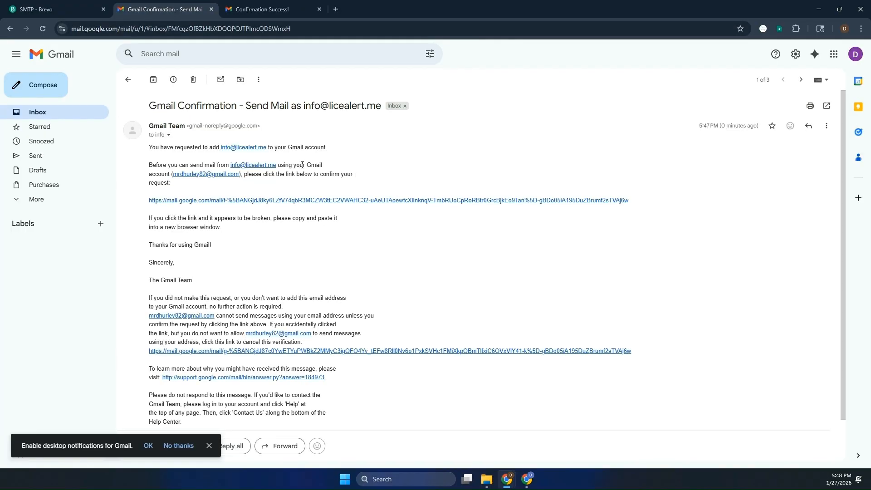
click(193, 79)
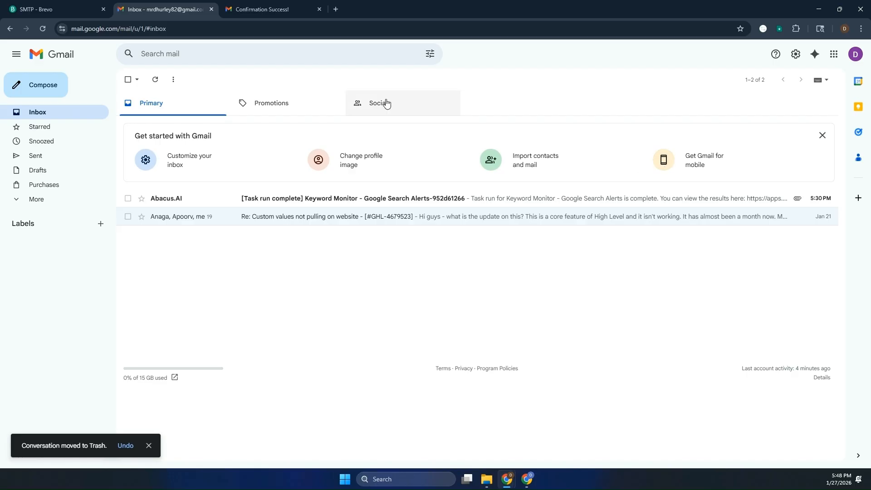
- Address a new message to a test recipient's Gmail address and close it as a draft
click(67, 87)
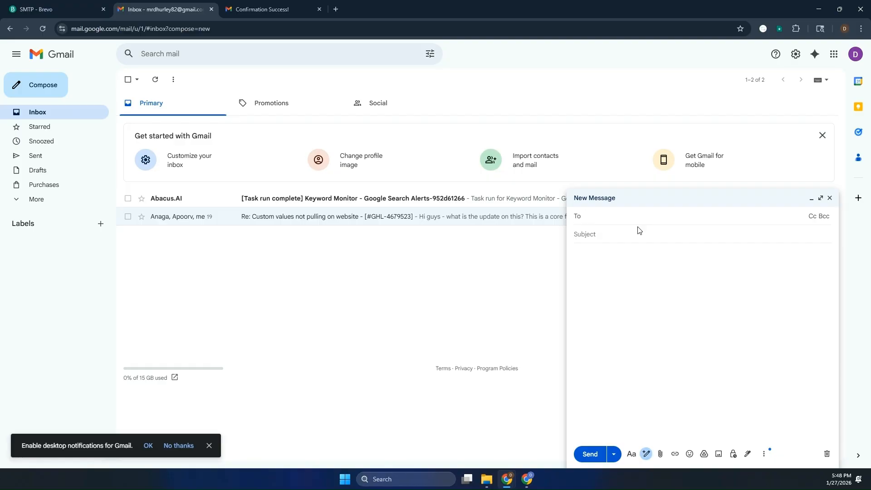
click(638, 236)
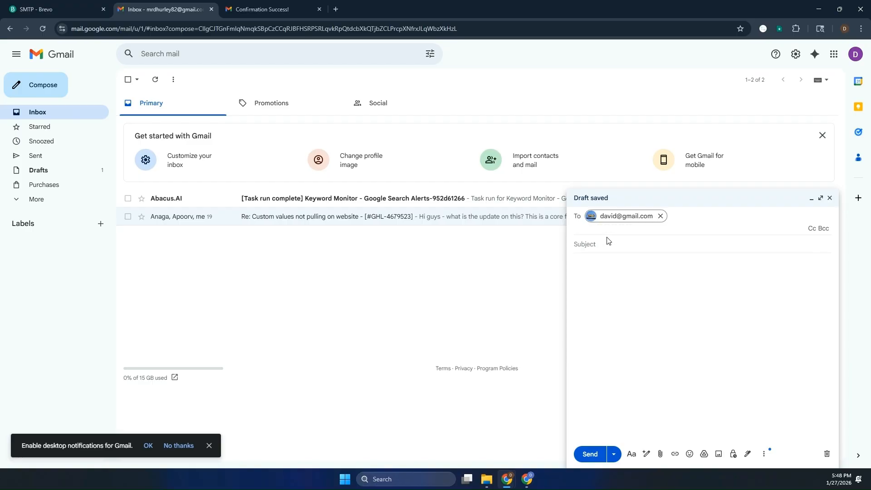
click(609, 246)
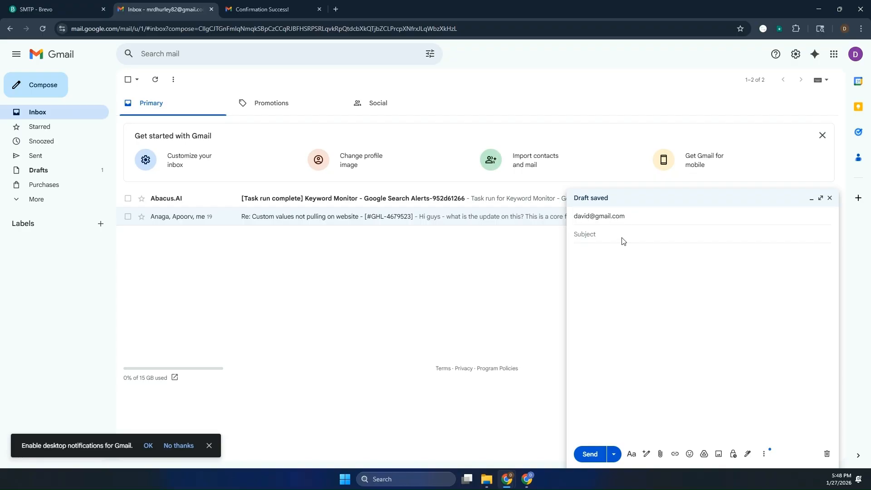
click(636, 216)
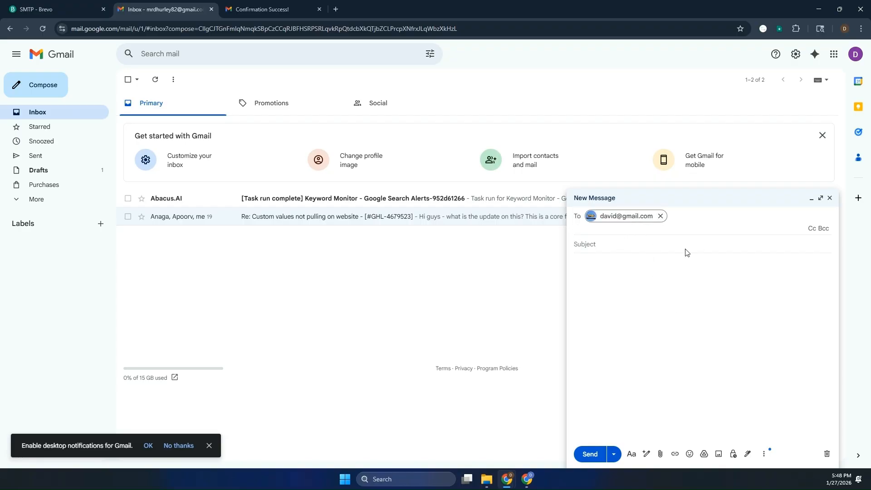
click(829, 198)
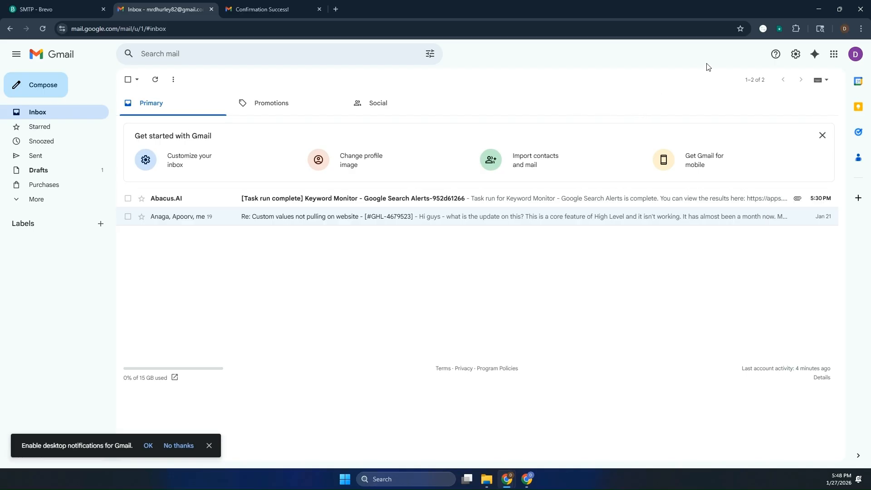
- Make the LiceAlert address the default sender under Settings > Accounts and Import
click(796, 55)
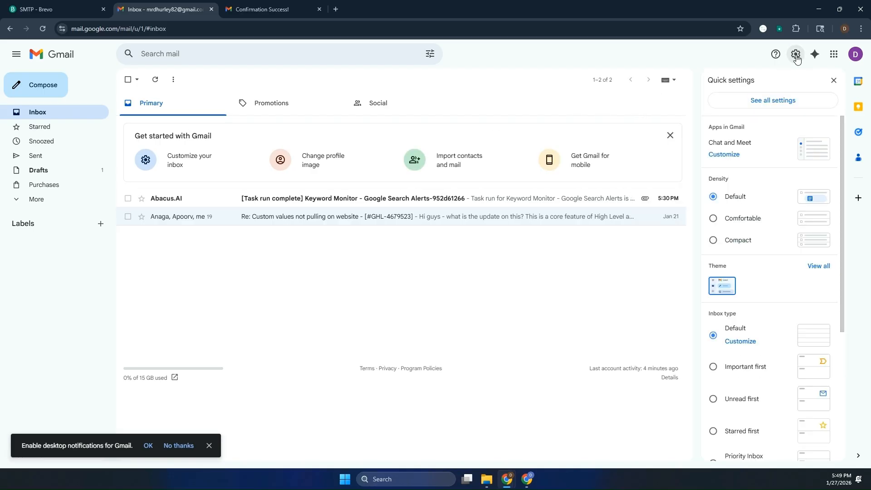
click(773, 100)
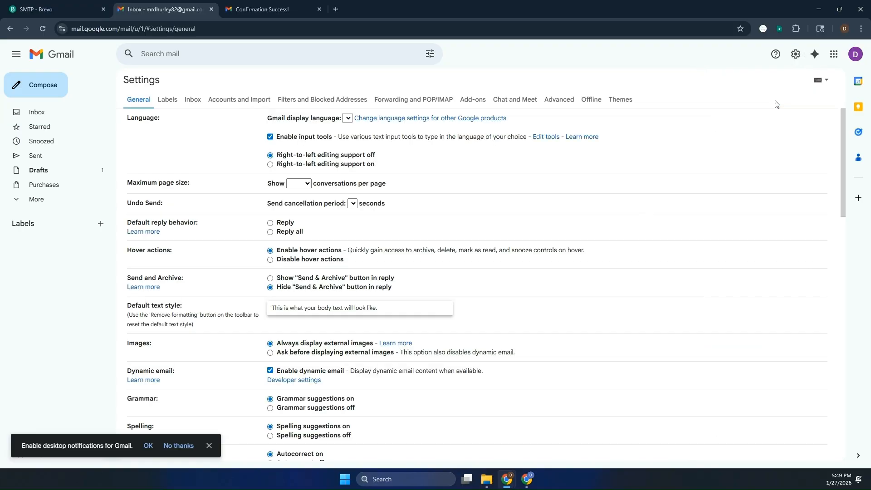
click(259, 103)
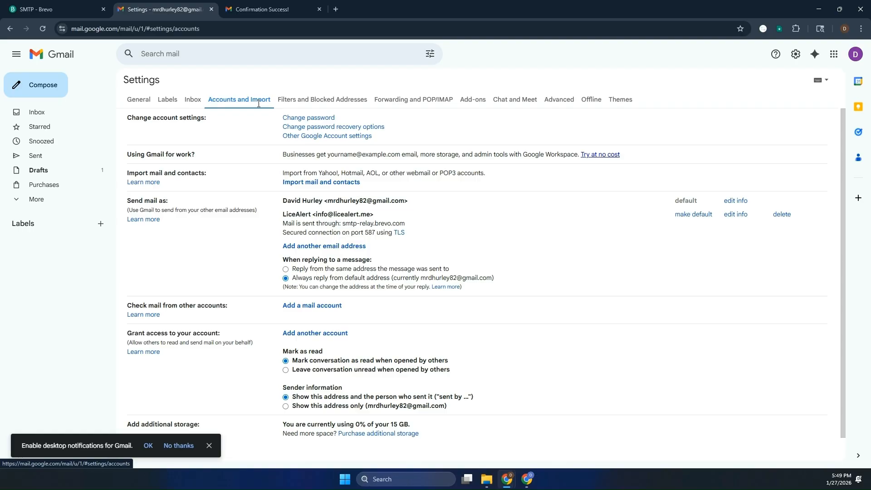
scroll(433, 286, down, 1)
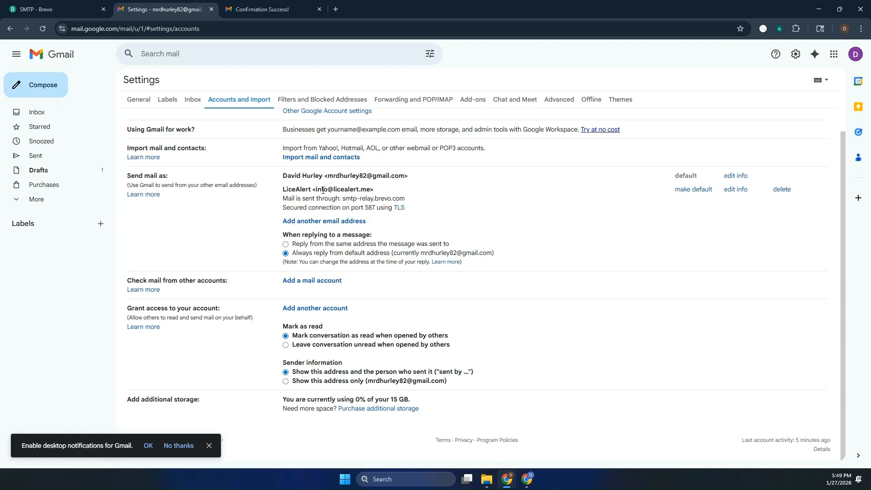
click(692, 190)
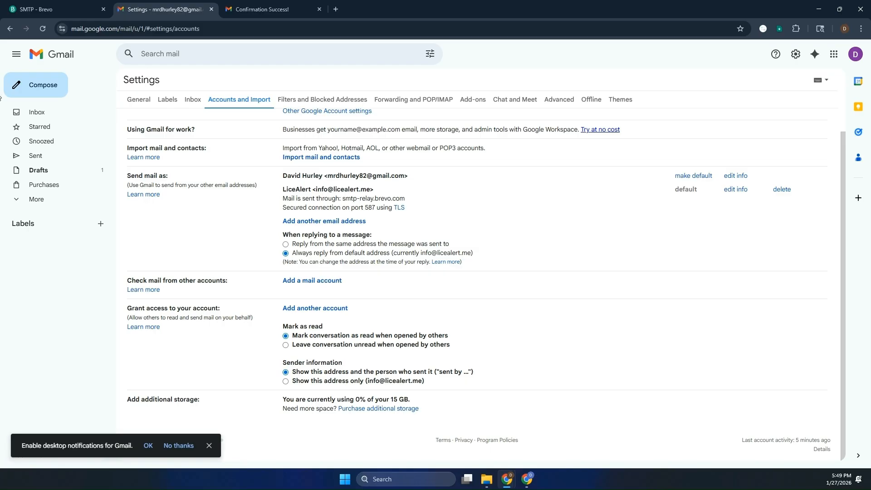
click(53, 119)
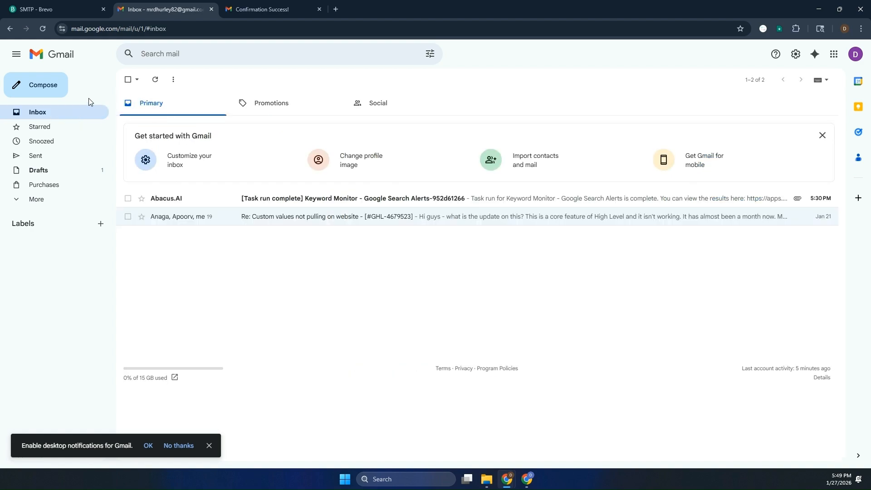
click(63, 92)
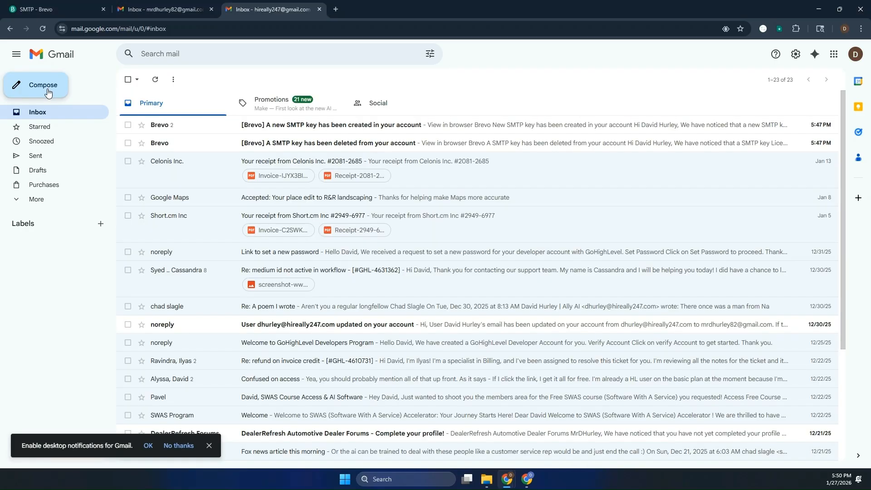
click(43, 85)
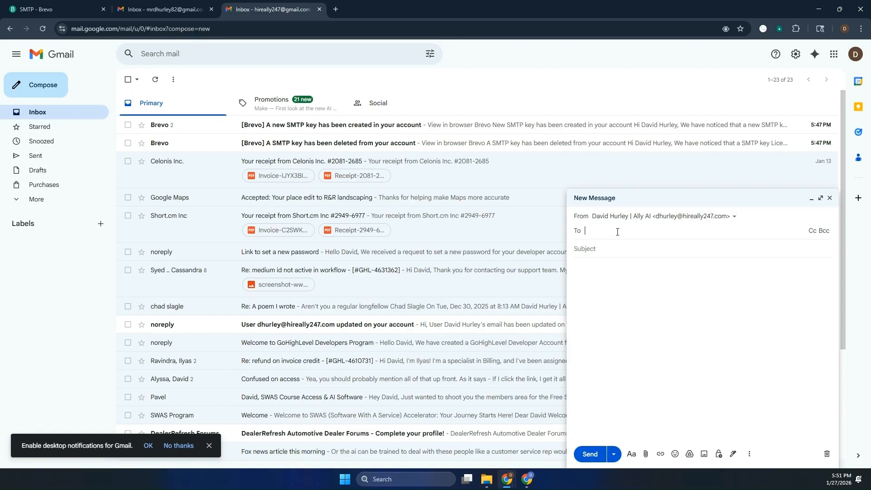
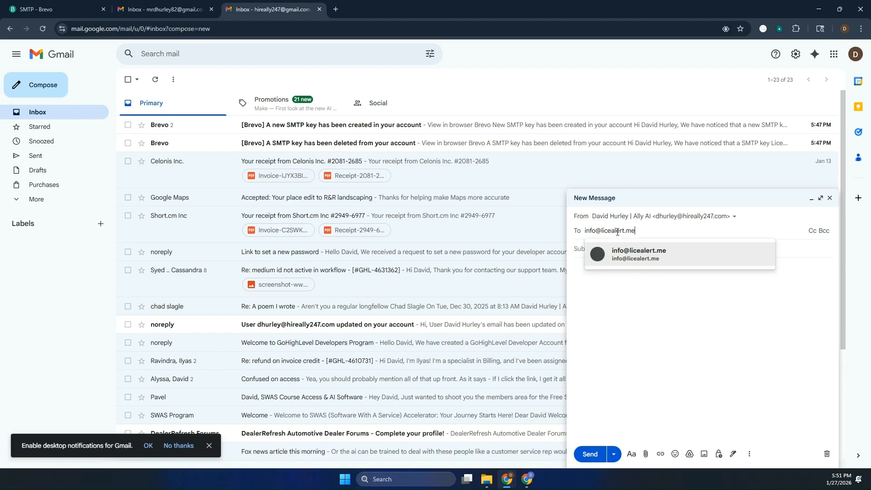
click(629, 252)
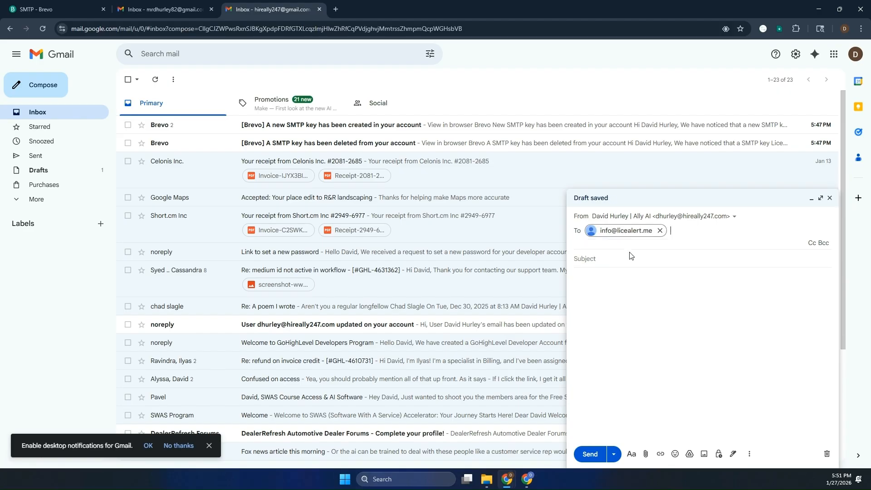
click(625, 254)
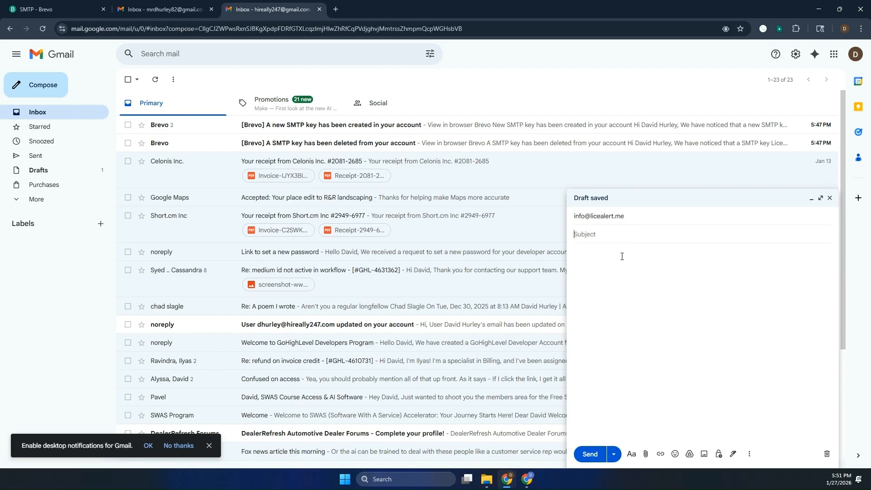
text(Testing the new email)
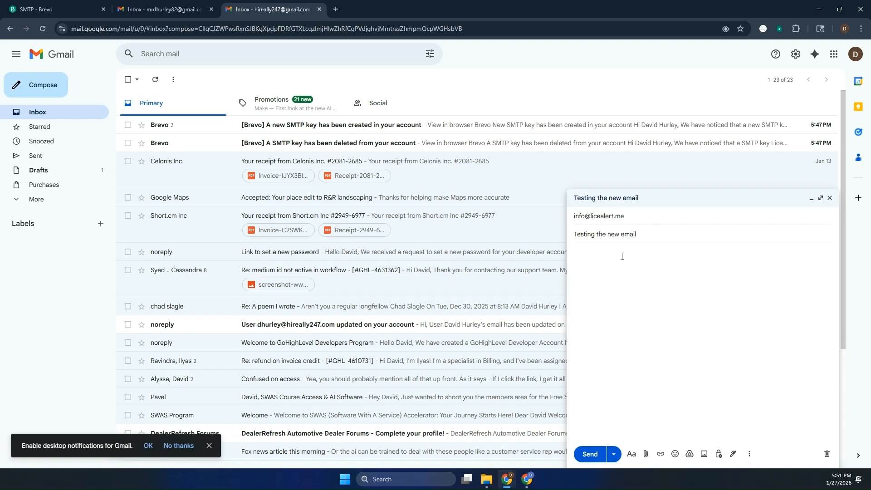
text('m testing the new email account. Is it working?)
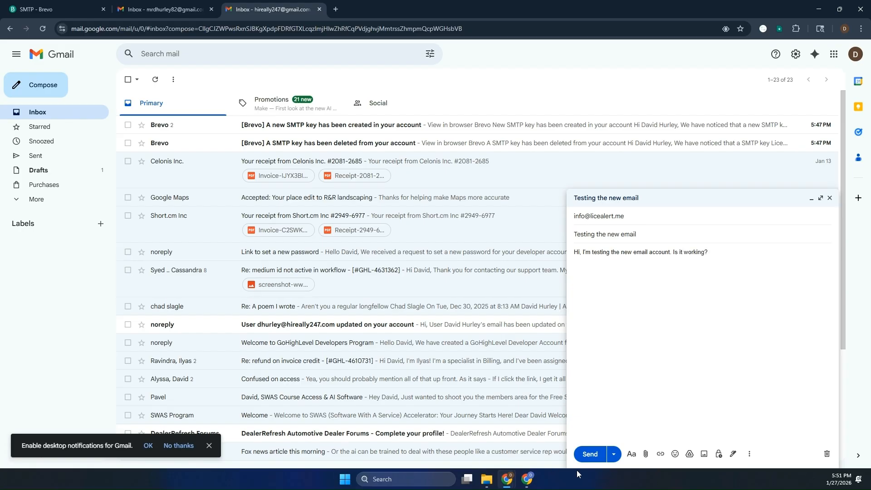
click(587, 457)
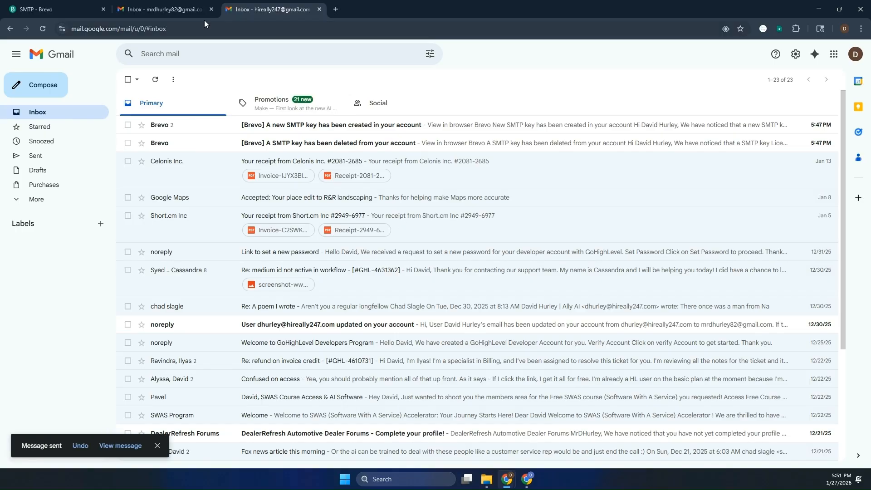
- In the main account, discard the empty draft and refresh the inbox repeatedly for the test email
click(163, 8)
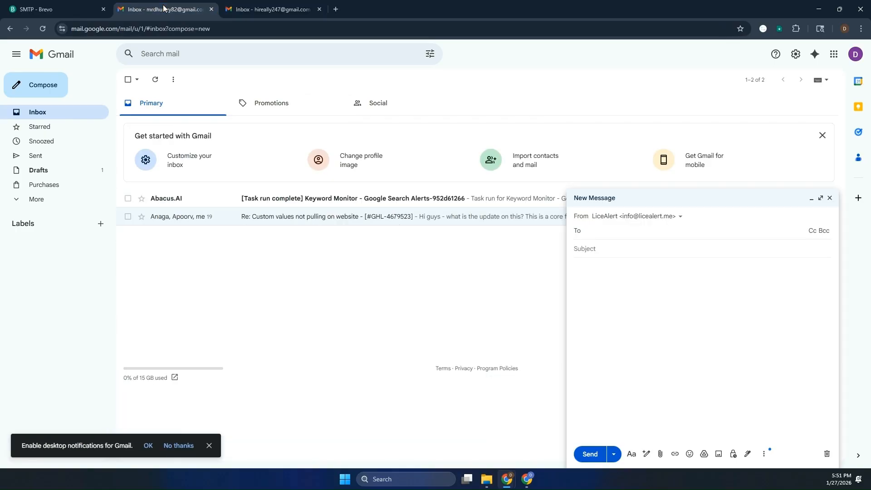
click(828, 198)
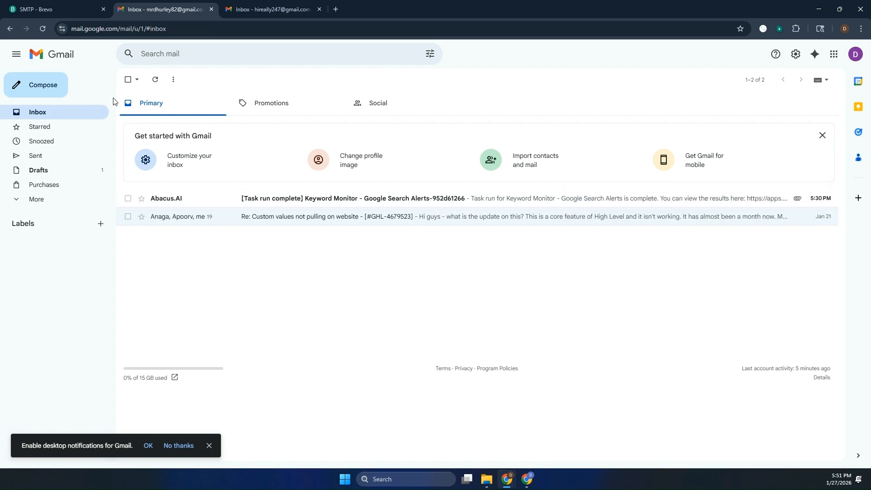
click(156, 81)
click(157, 81)
click(156, 80)
click(156, 80)
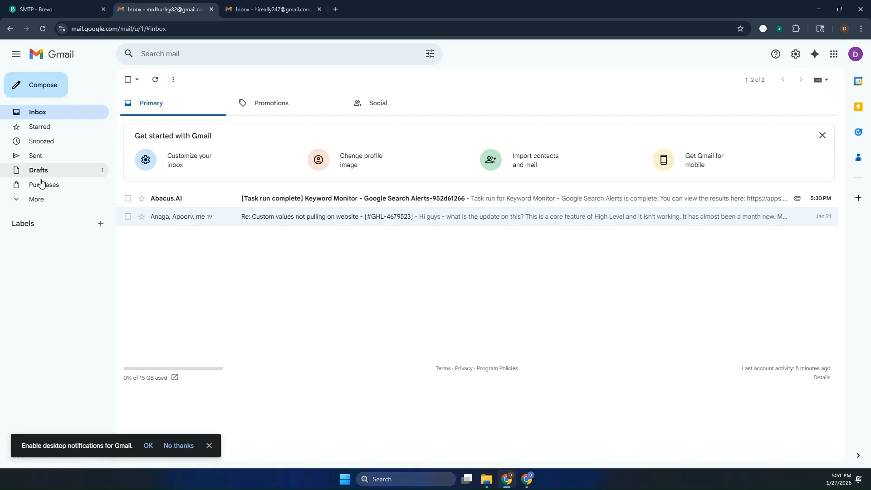
click(153, 83)
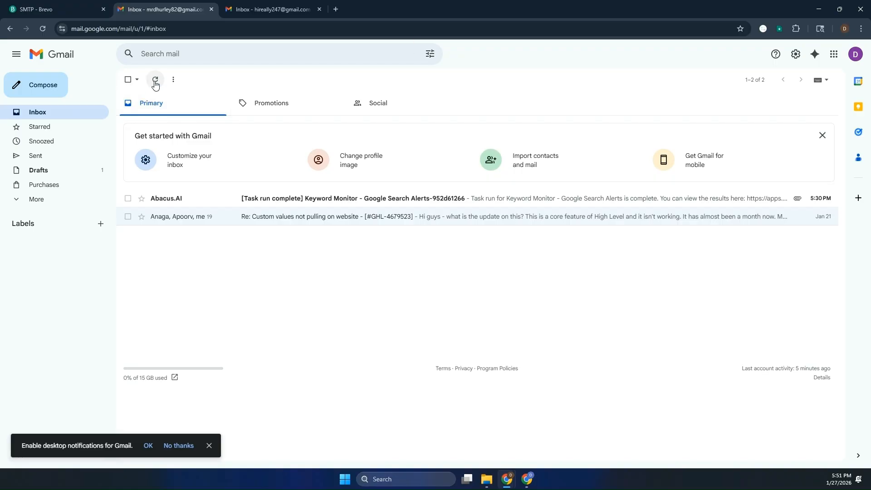
click(155, 83)
click(155, 83)
click(156, 83)
click(159, 81)
- Check the Spam folder for the test email, then refresh the inbox again
click(39, 200)
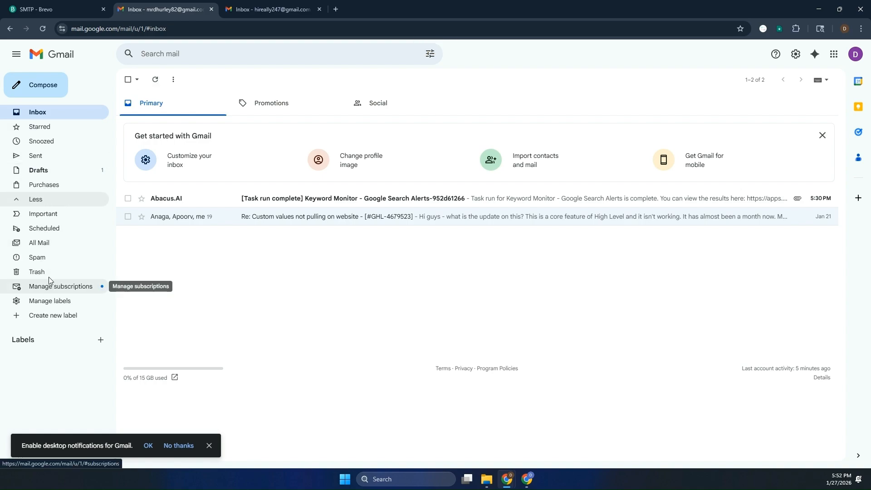
click(53, 256)
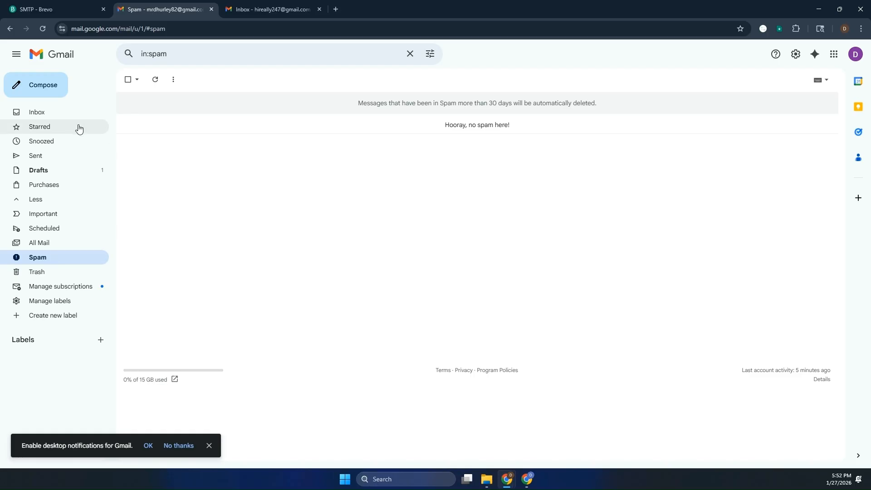
click(77, 111)
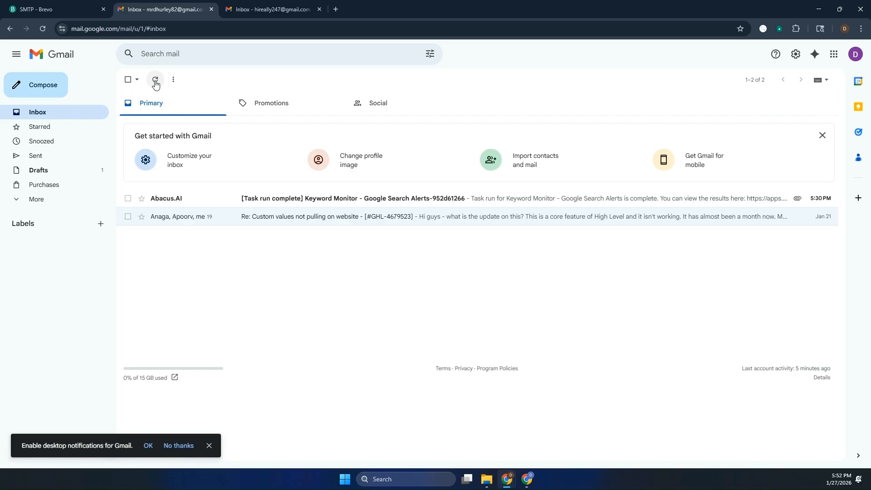
click(155, 83)
click(210, 445)
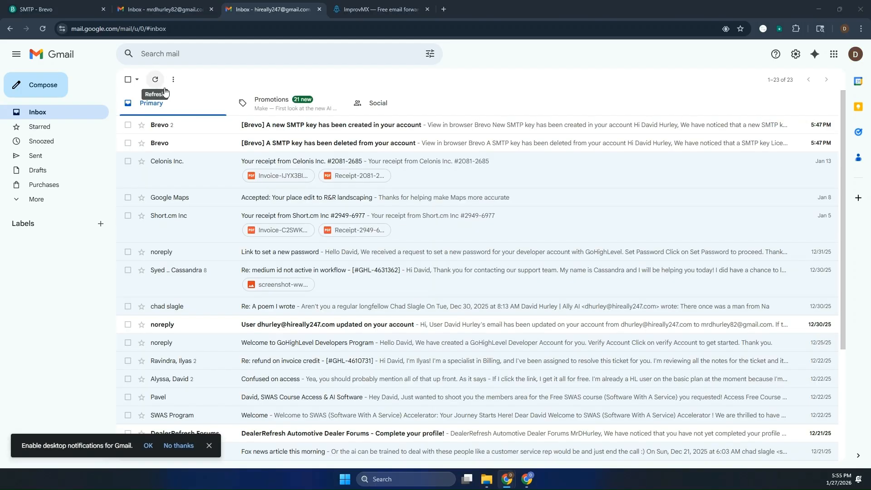
click(53, 90)
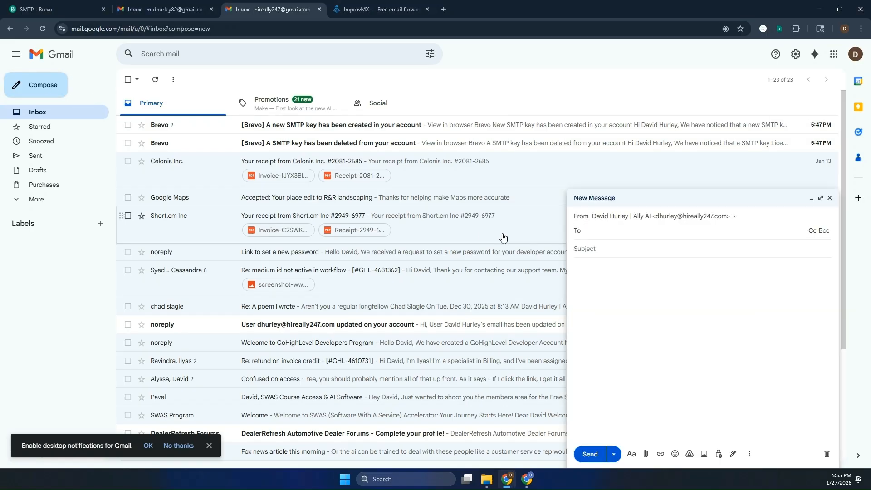
click(729, 222)
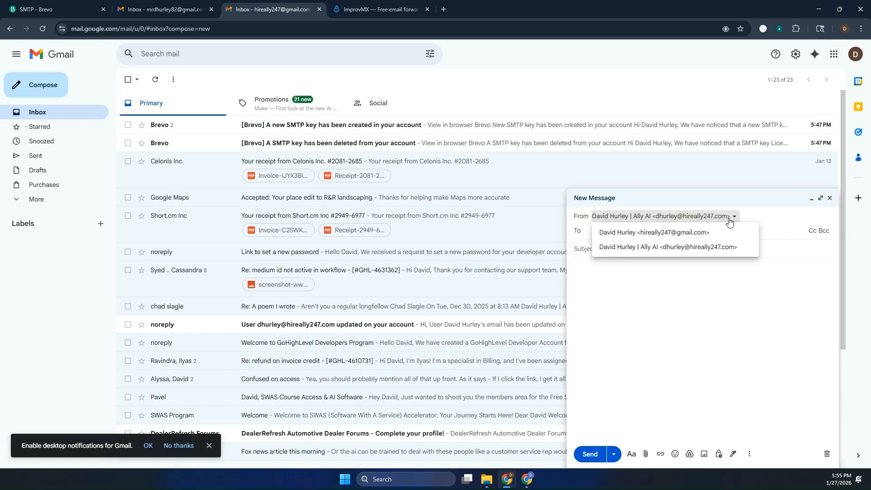
click(661, 233)
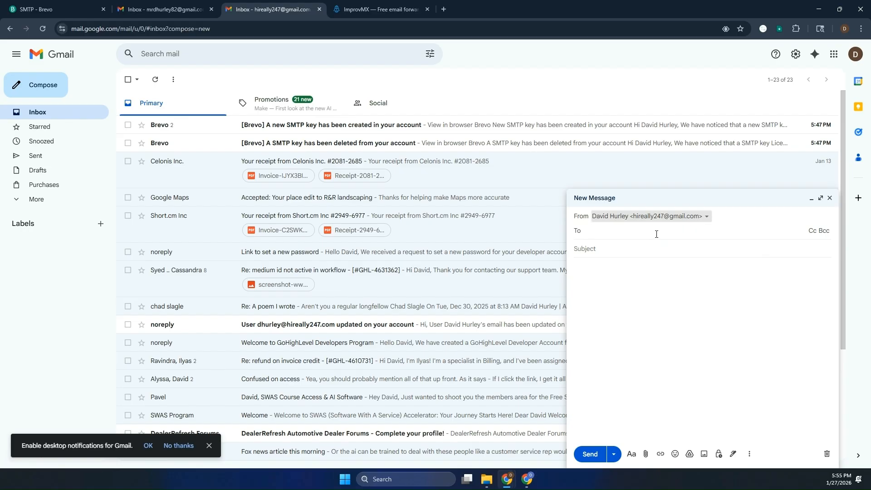
click(638, 234)
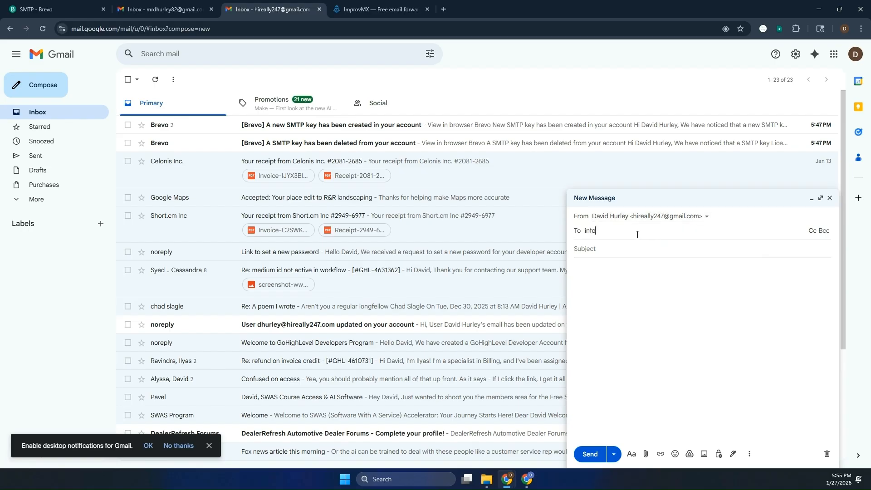
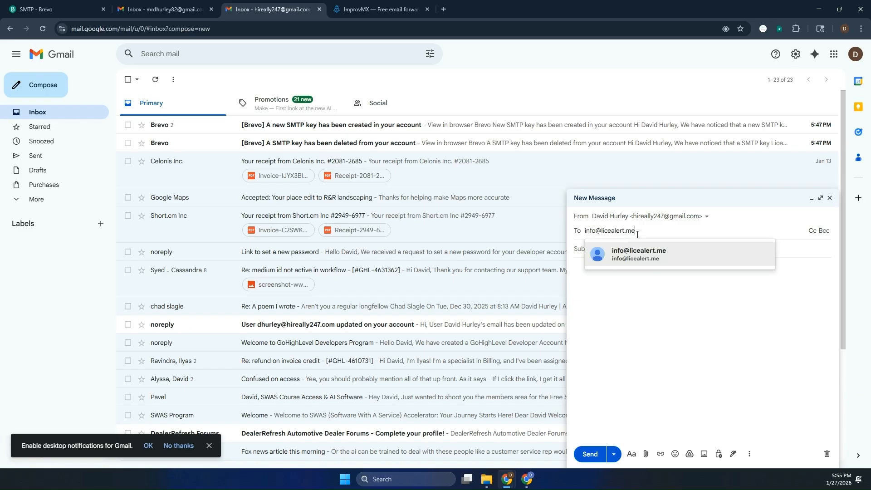
click(630, 259)
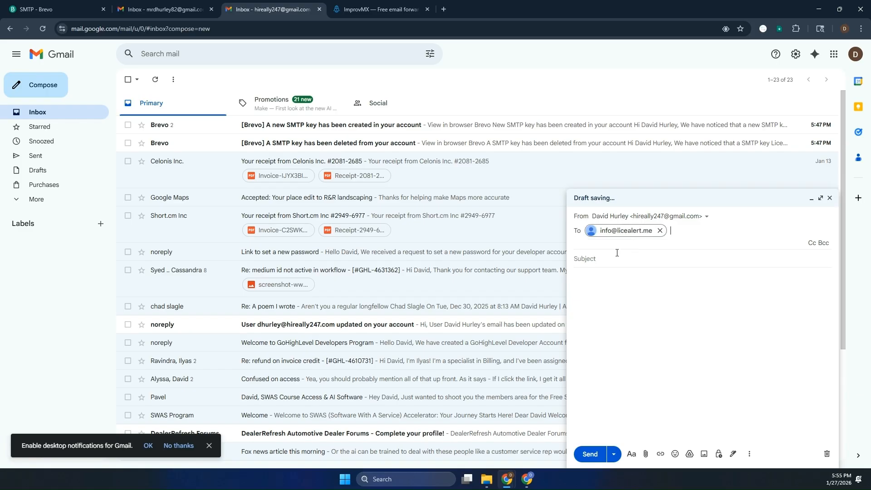
key(Tab)
text(Te)
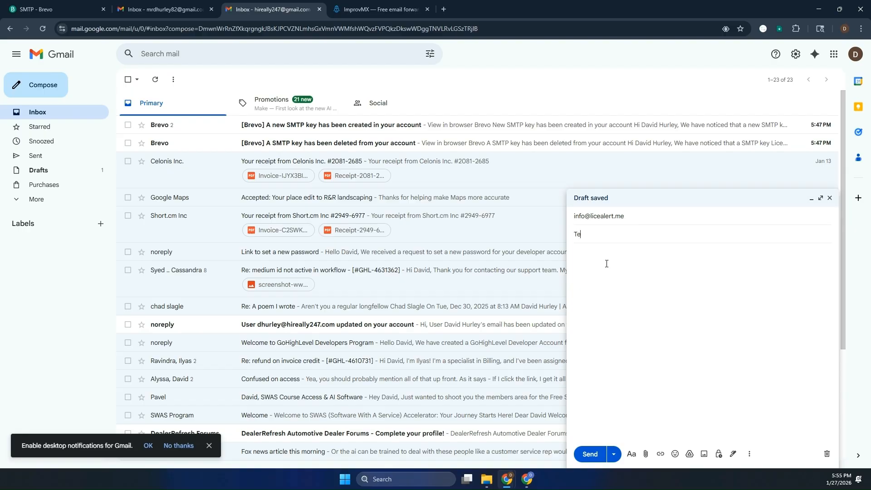
text(sting the new email)
click(607, 263)
text(Th)
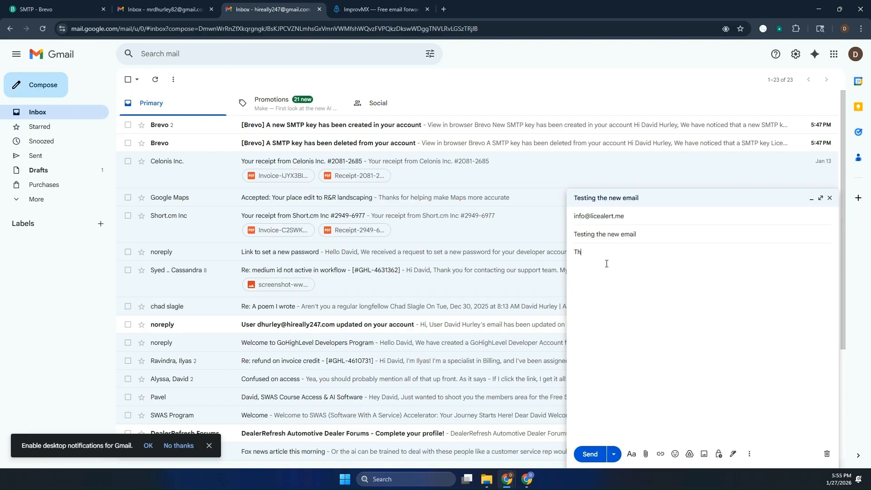
text(is is a test of the new email.)
click(589, 453)
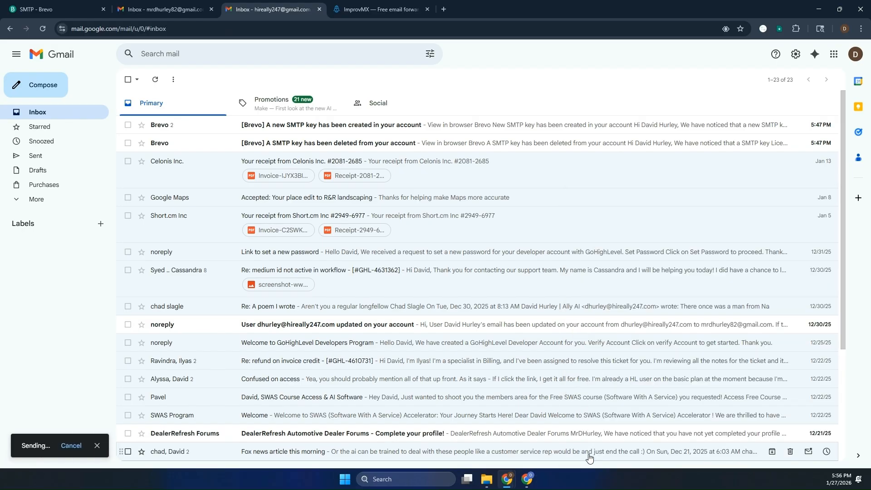
- Refresh the main inbox, then open the licealert.me forwarding logs in ImprovMX
click(155, 10)
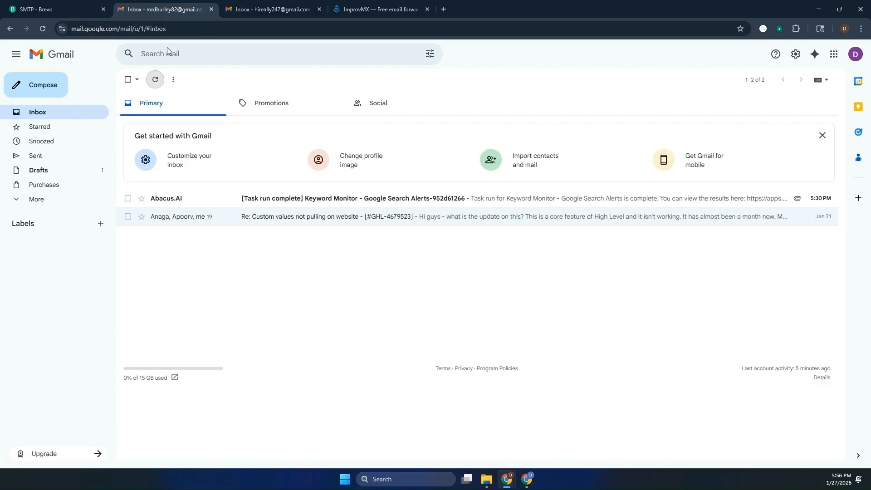
click(154, 80)
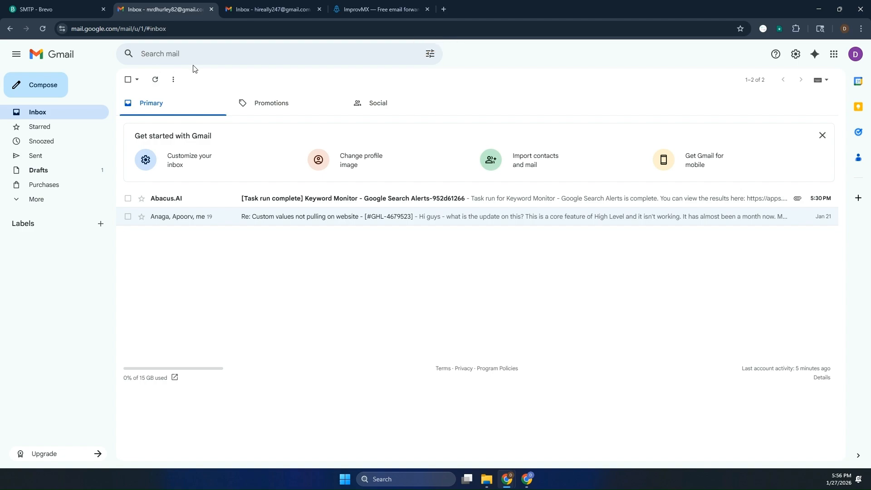
click(361, 12)
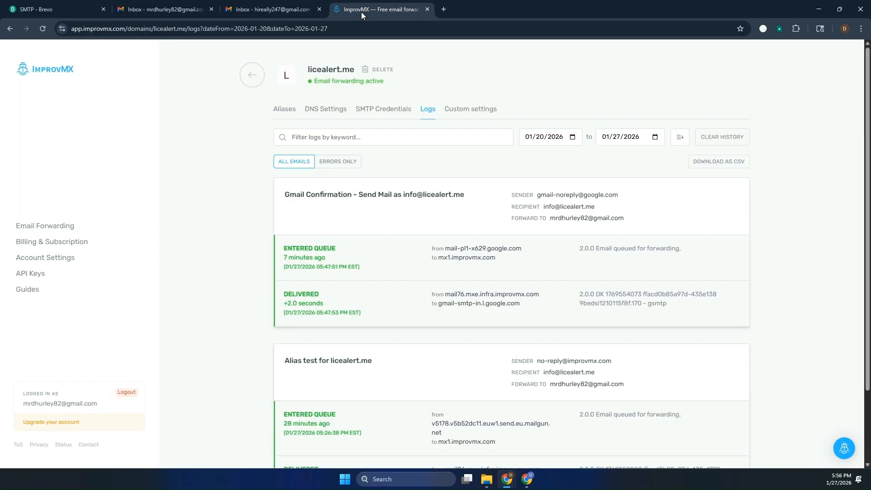
click(251, 77)
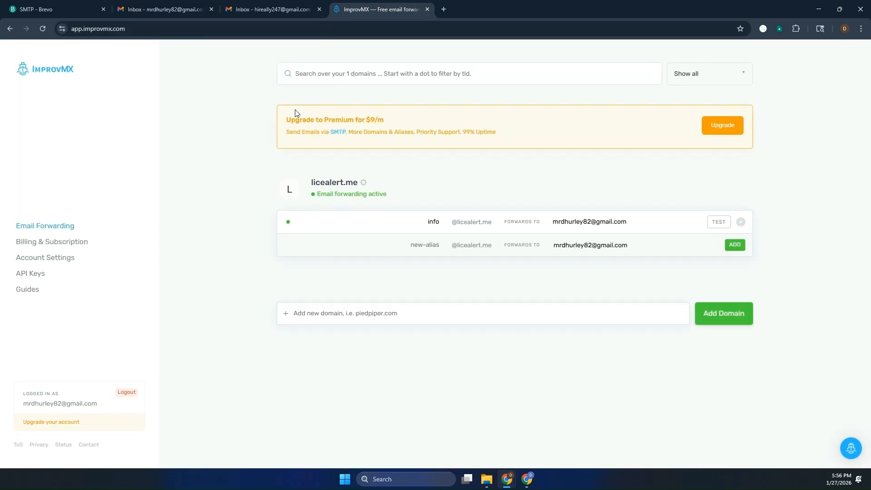
click(367, 183)
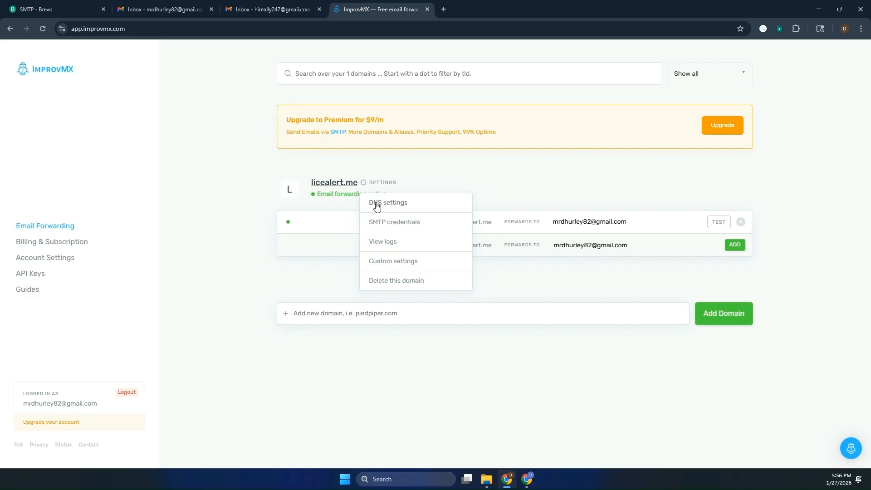
click(379, 243)
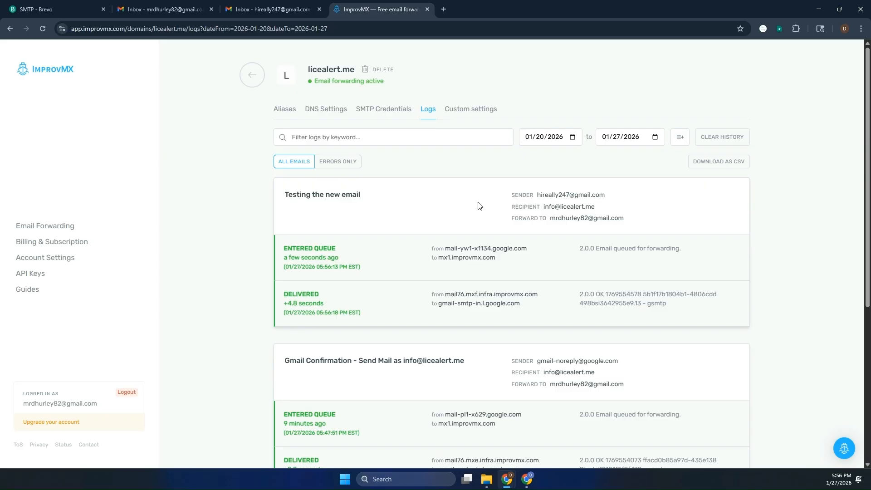
- Inspect the logs to confirm the test email was queued and delivered to Gmail
mouse_move(546, 198)
mouse_move(565, 208)
mouse_move(586, 226)
scroll(354, 294, down, 1)
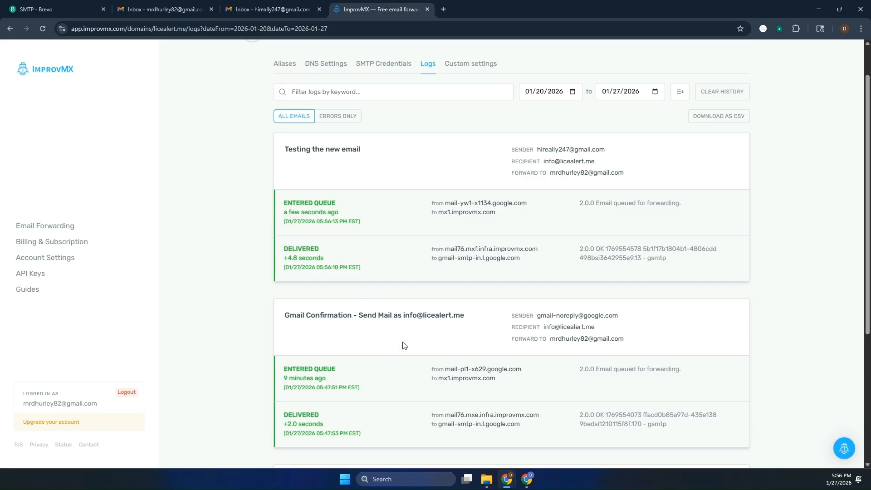
mouse_move(547, 319)
mouse_move(565, 344)
scroll(373, 359, up, 1)
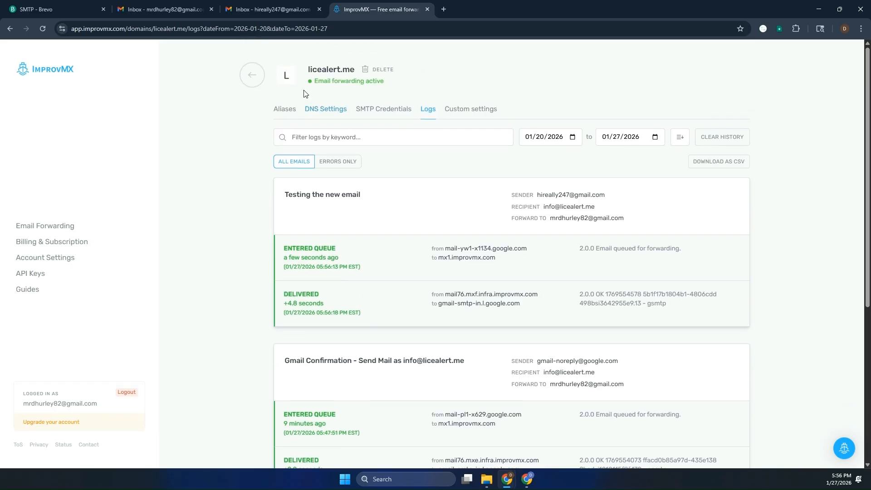
click(268, 11)
- Write a message to the test sender, subject 'I got your email', body 'I'm sending email back to you.'
click(141, 10)
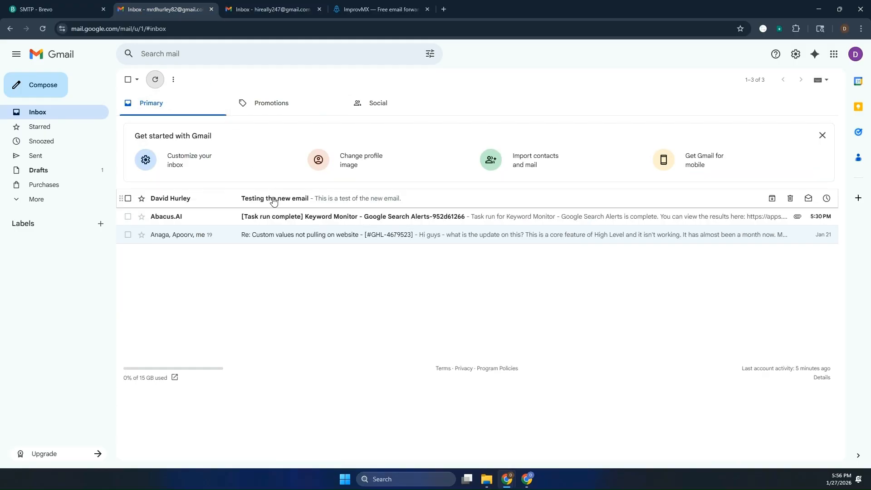
click(61, 87)
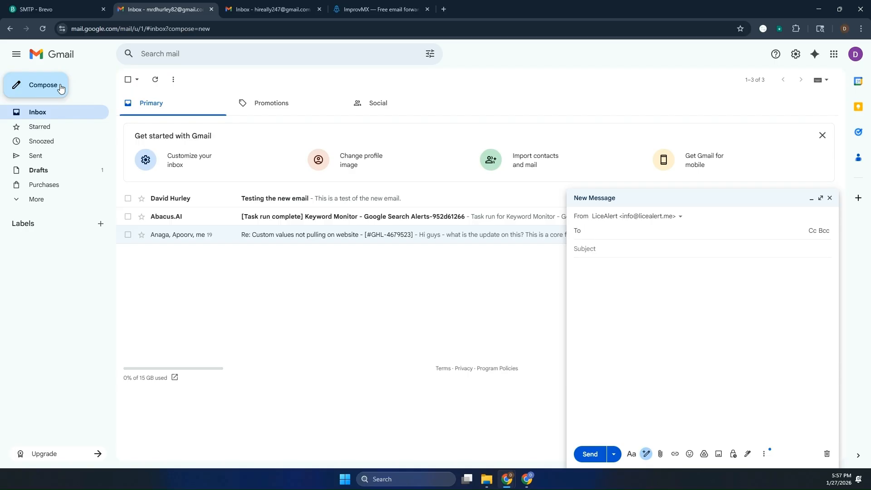
key(Tab)
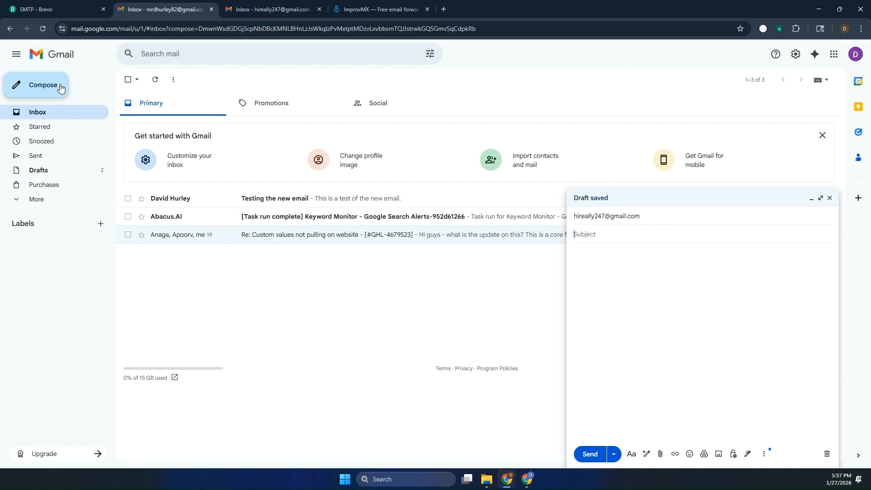
text(I got your email)
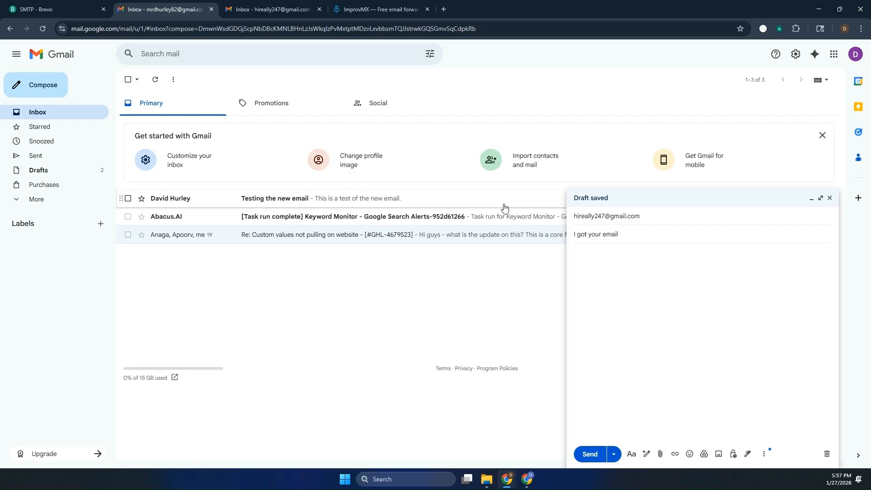
click(586, 257)
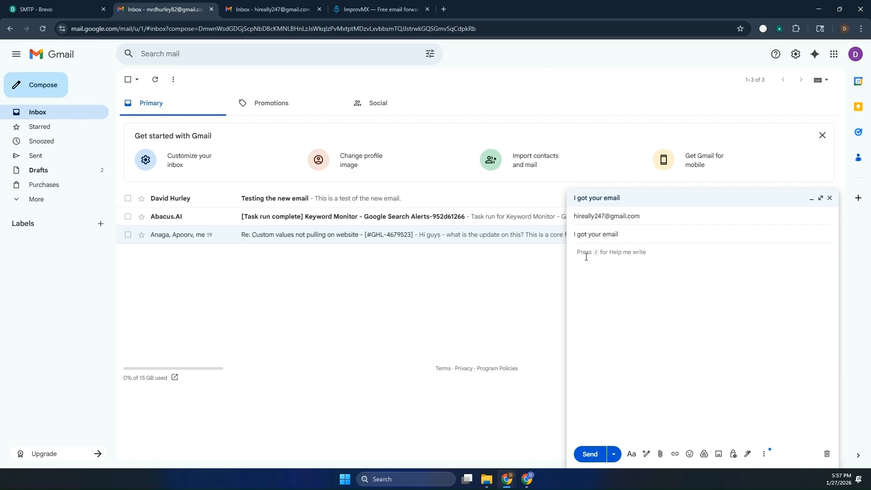
text(I'm sending email back to you.)
- Send the 'I got your email' reply and confirm it as Sent and Delivered in Brevo's transactional logs
click(591, 454)
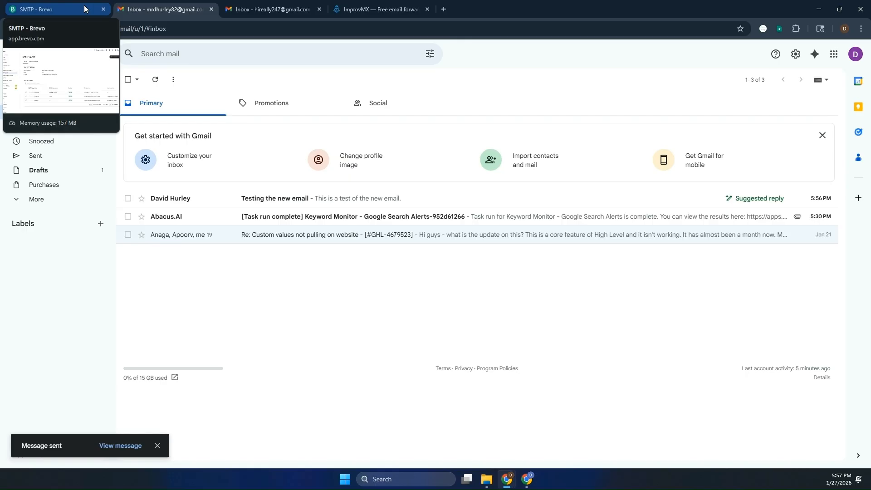
click(84, 8)
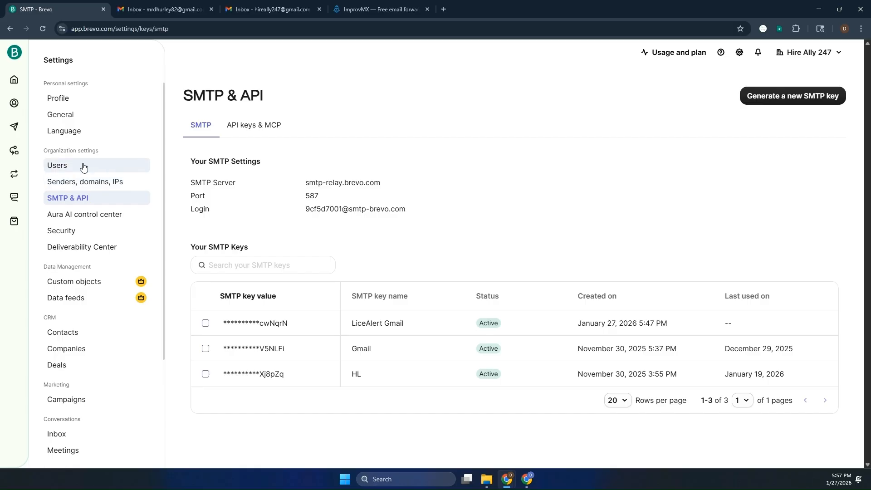
click(15, 175)
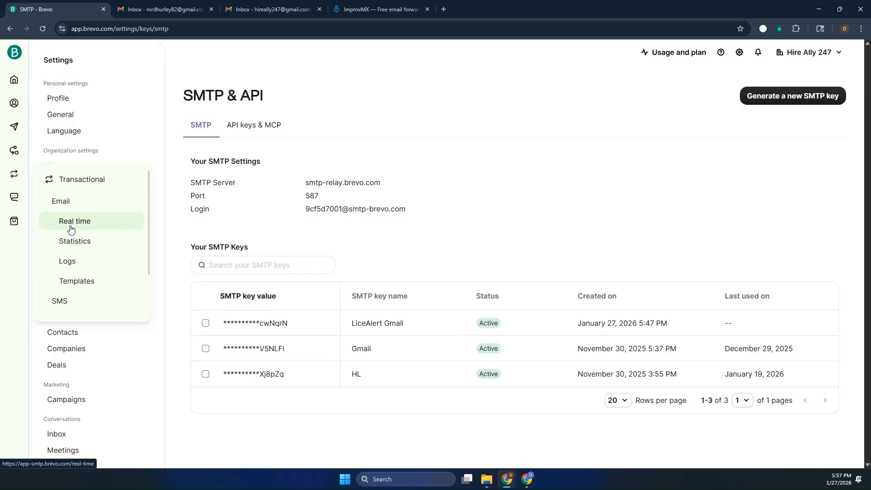
click(70, 262)
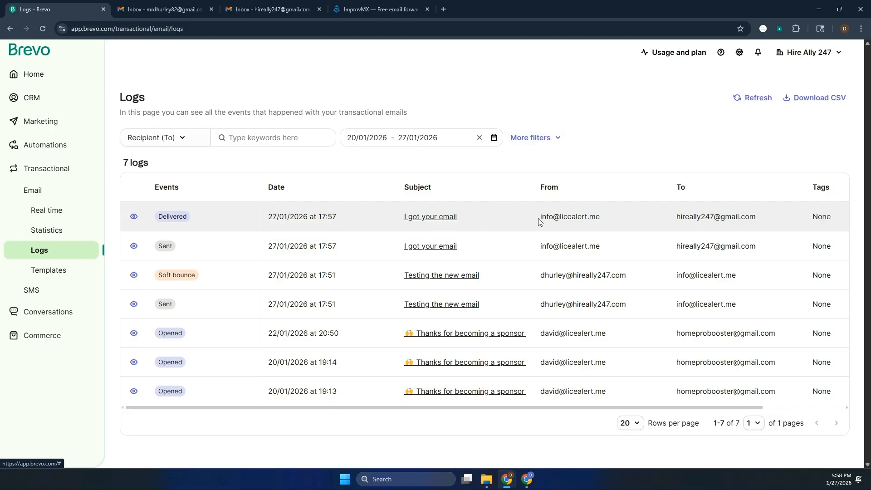
- Open the 'Testing the new email' message in Gmail and bring the PDF setup guide over it
click(156, 12)
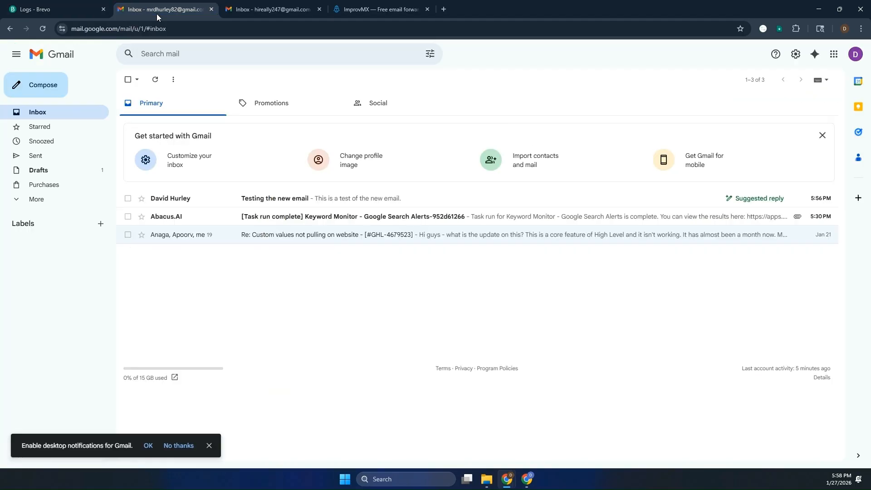
click(203, 204)
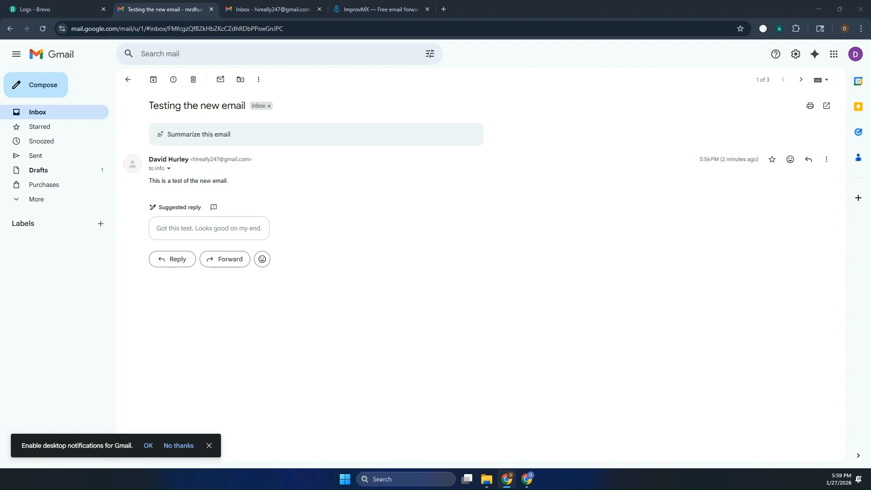
drag(0, 59, 415, 42)
- Scroll through the setup guide's later pages, then back up to page 2's Step 4: Set Up Email Forwarding
scroll(495, 260, down, 5)
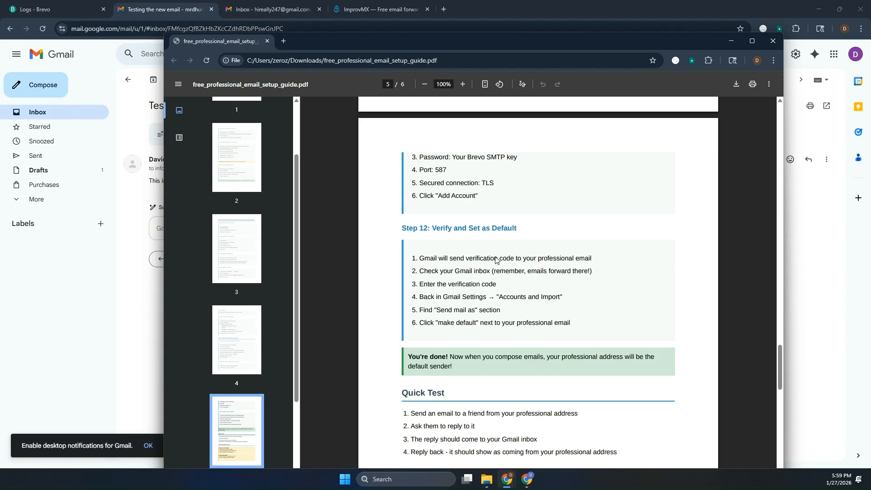
scroll(495, 260, down, 5)
scroll(495, 260, down, 5)
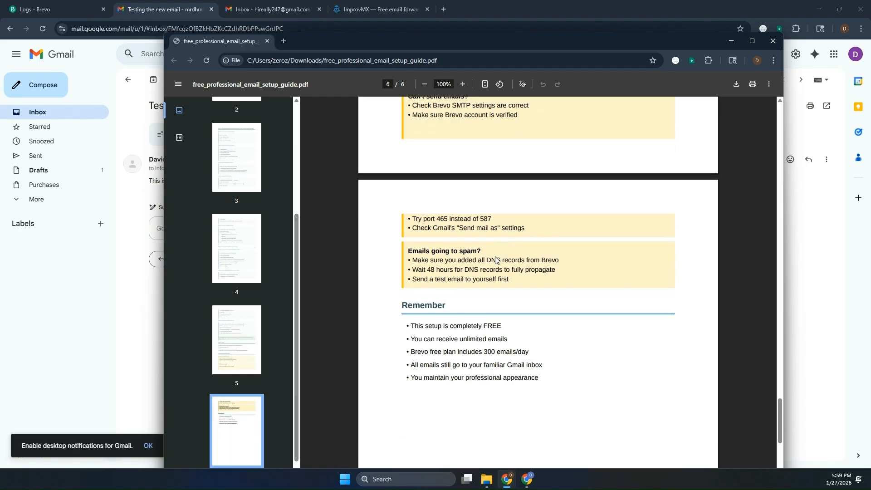
scroll(495, 260, down, 5)
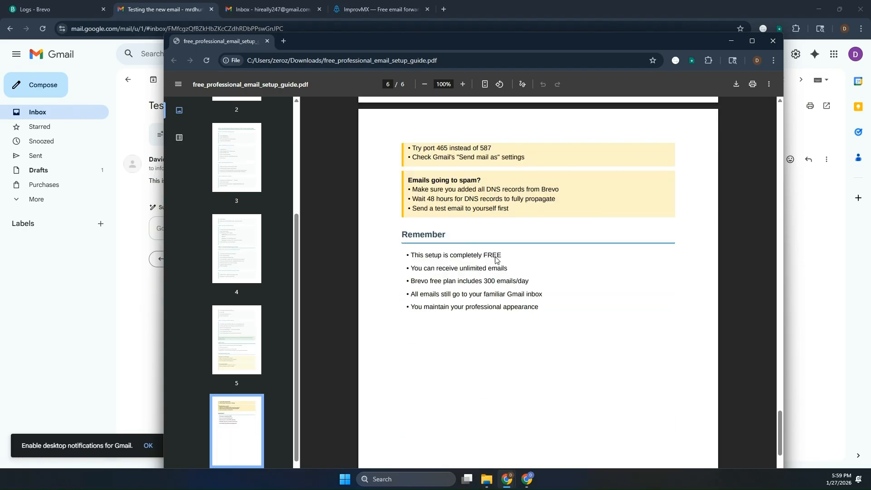
scroll(496, 260, up, 15)
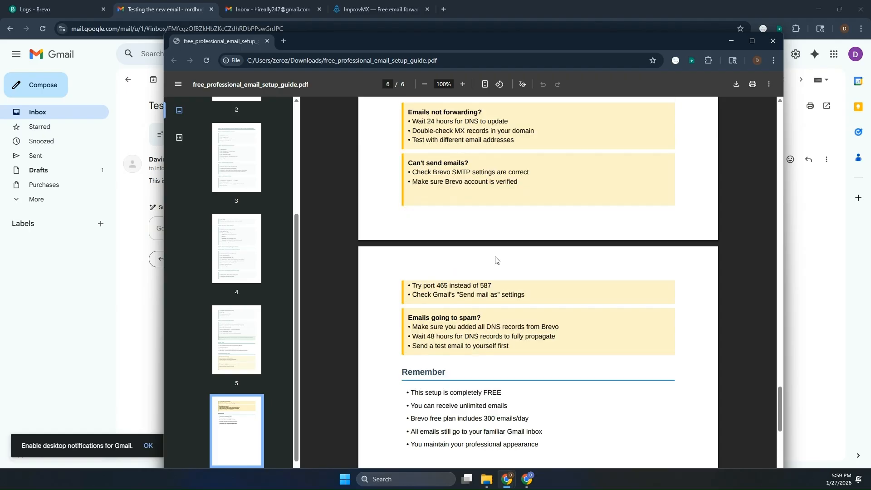
scroll(496, 260, up, 9)
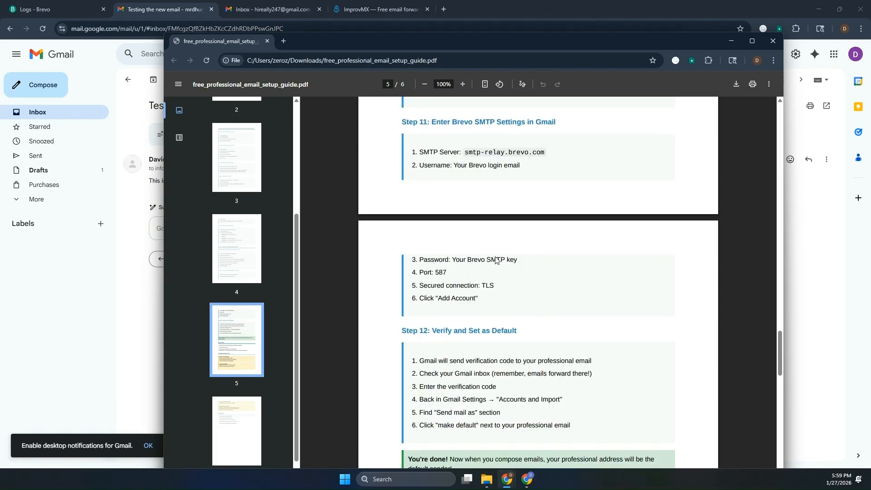
scroll(495, 260, down, 7)
scroll(495, 259, down, 15)
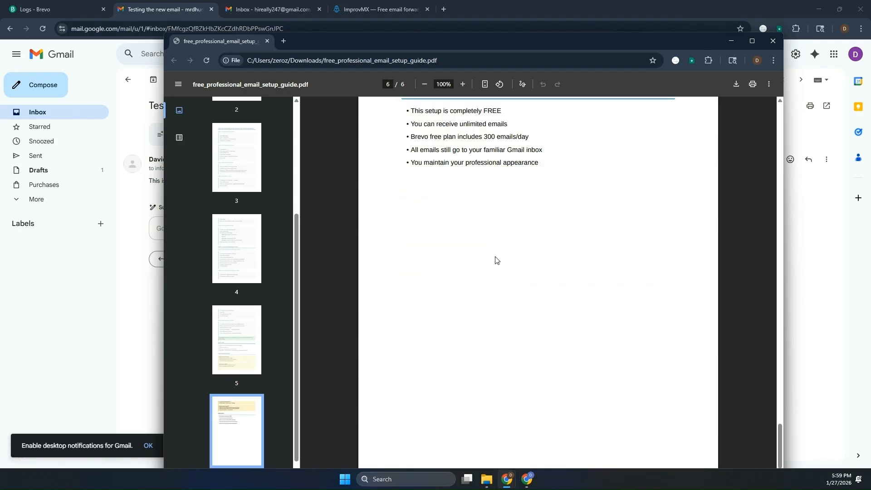
scroll(495, 259, up, 6)
scroll(496, 260, up, 9)
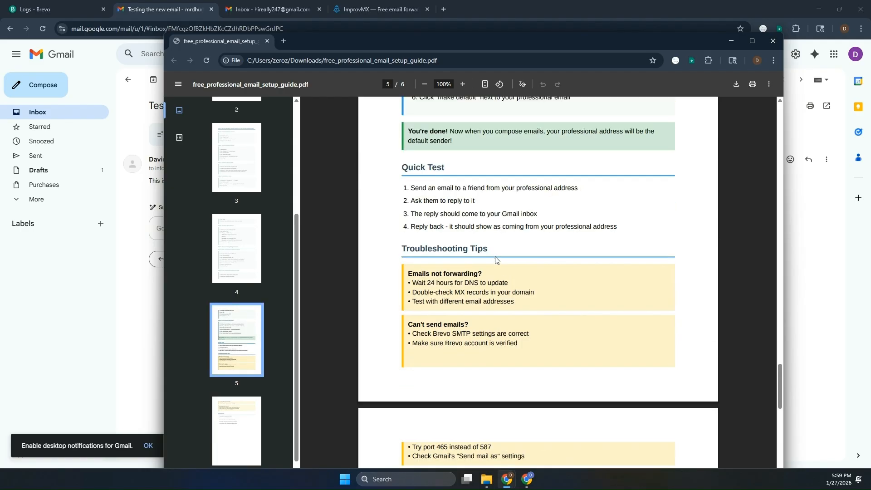
scroll(495, 260, up, 20)
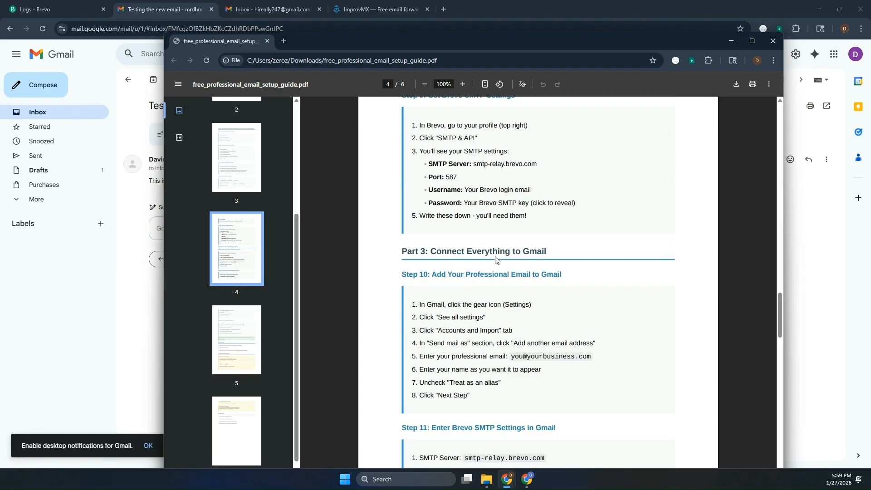
scroll(495, 259, up, 20)
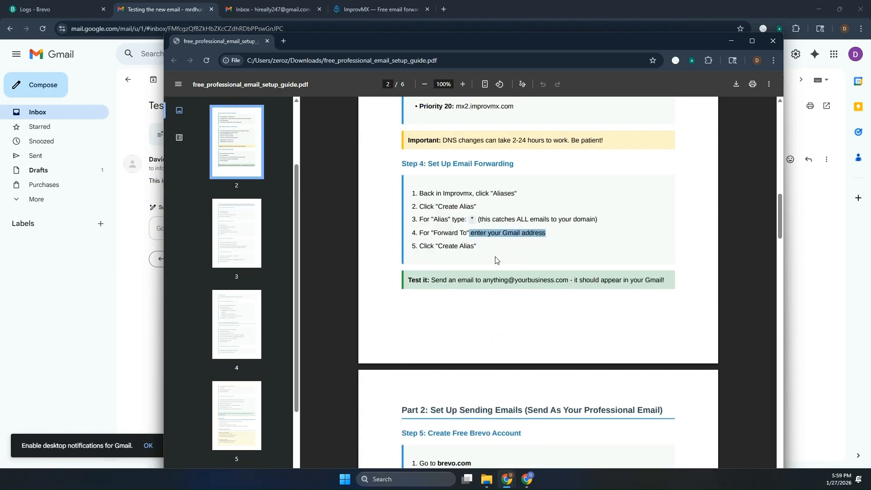